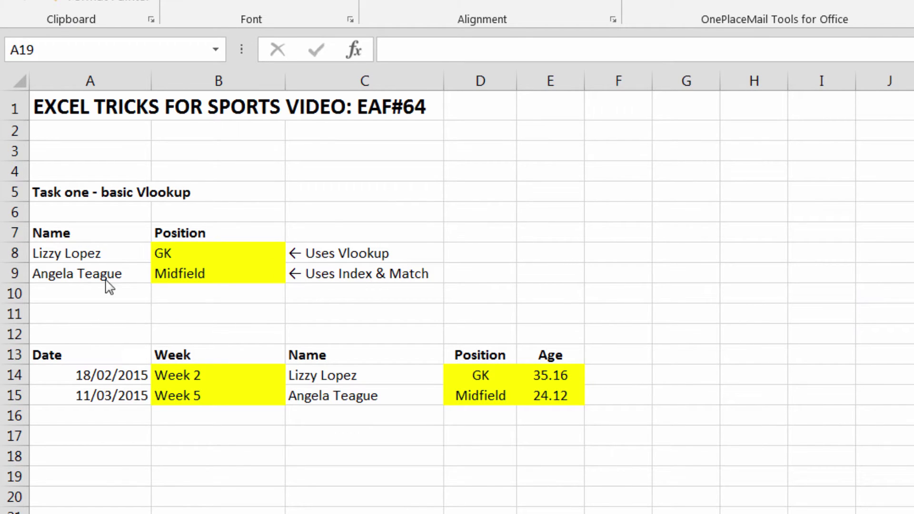
pyautogui.click(119, 261)
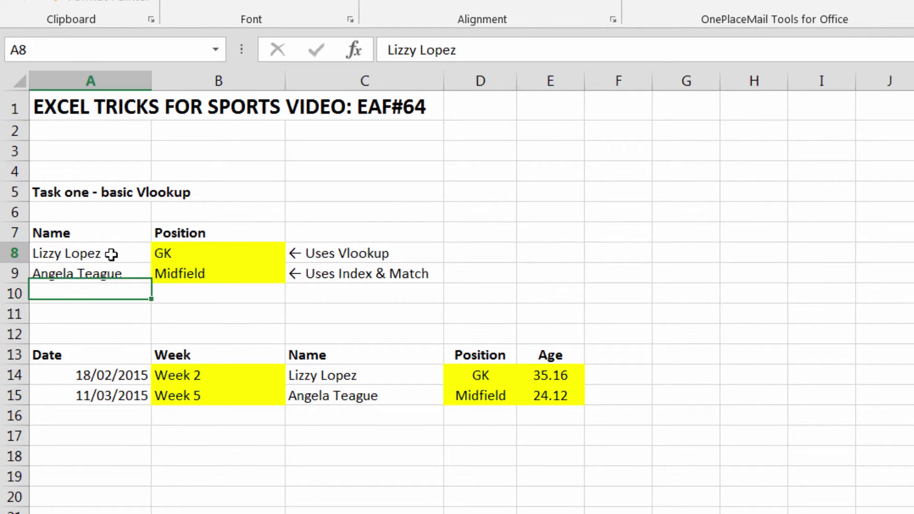
pyautogui.click(161, 257)
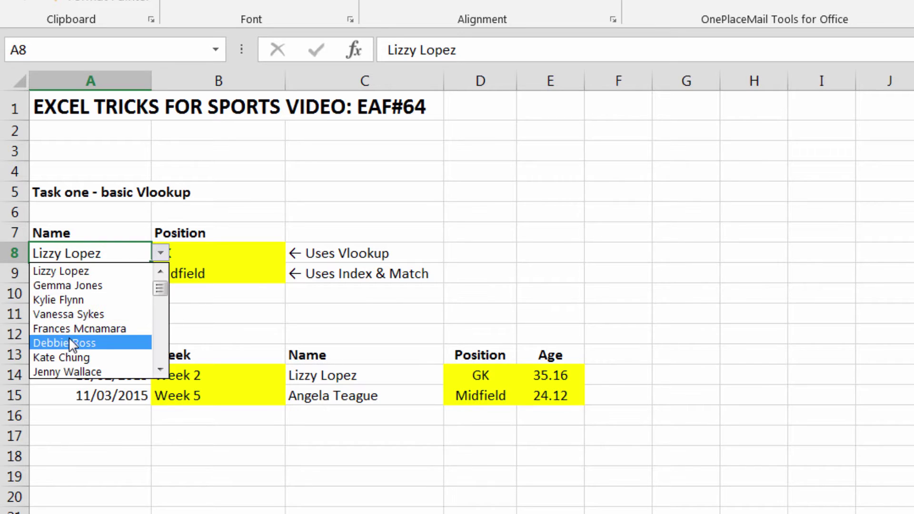
pyautogui.click(72, 344)
pyautogui.click(244, 259)
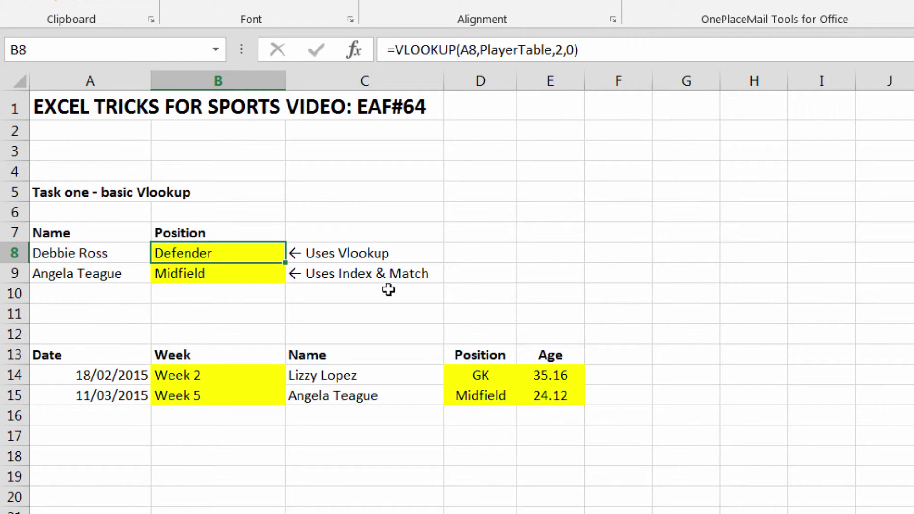
pyautogui.click(242, 275)
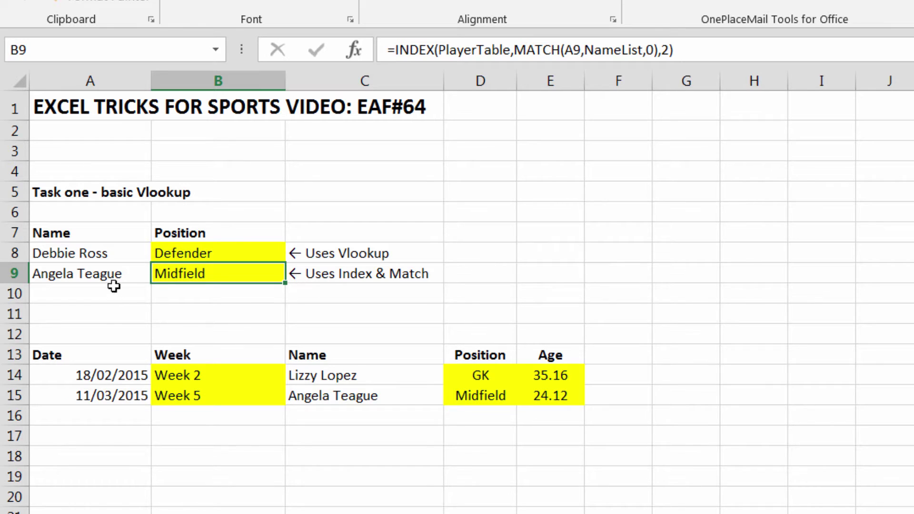
pyautogui.click(141, 272)
pyautogui.click(157, 276)
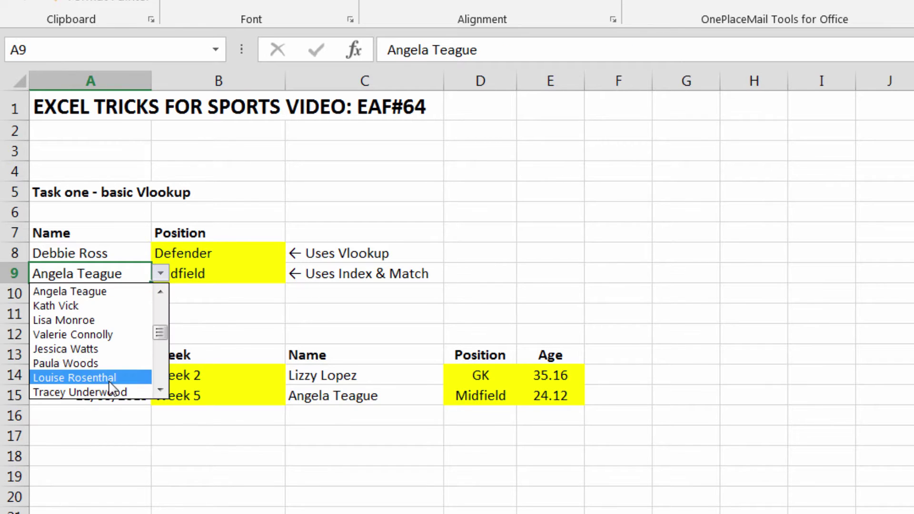
pyautogui.click(106, 376)
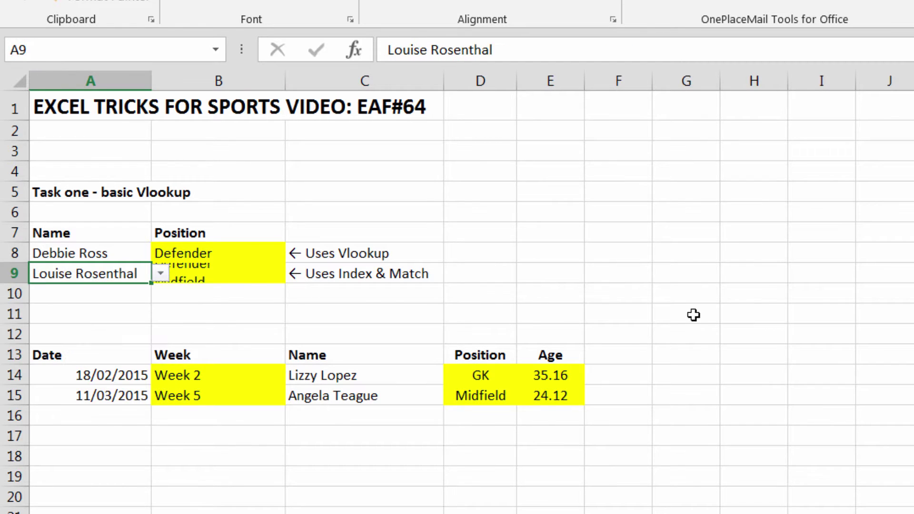
pyautogui.click(555, 274)
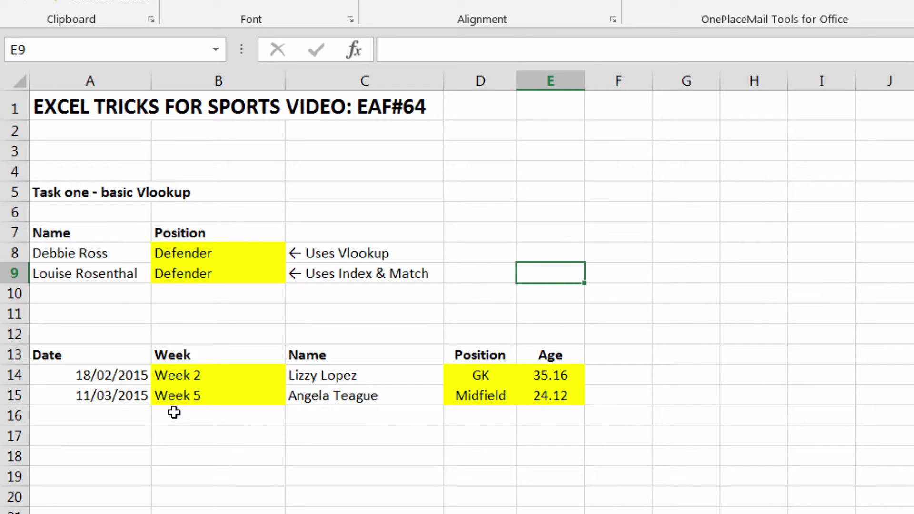
# Change the date in A15 from 11/03/2015 to 11/04/2015 and check B15's Week formula.
pyautogui.click(119, 396)
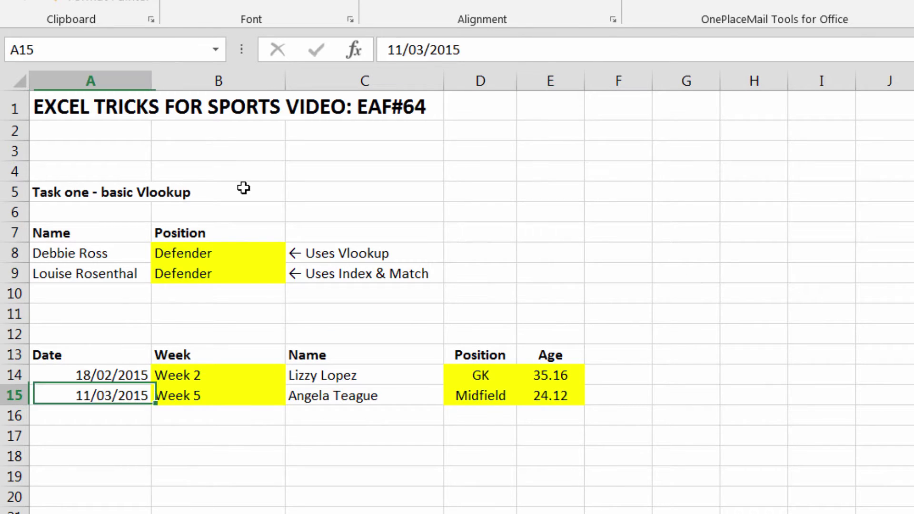
pyautogui.click(424, 46)
pyautogui.press('BackSpace')
pyautogui.write('4')
pyautogui.press('Return')
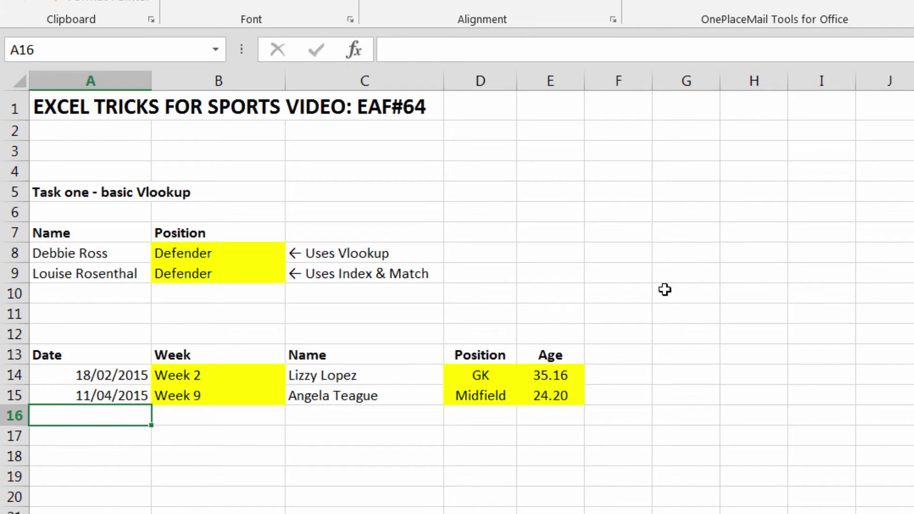
pyautogui.click(222, 391)
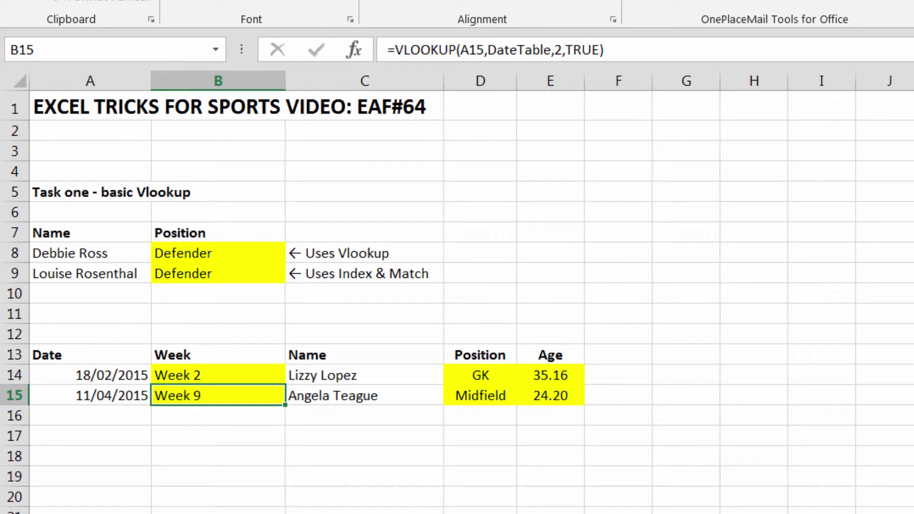
pyautogui.click(395, 393)
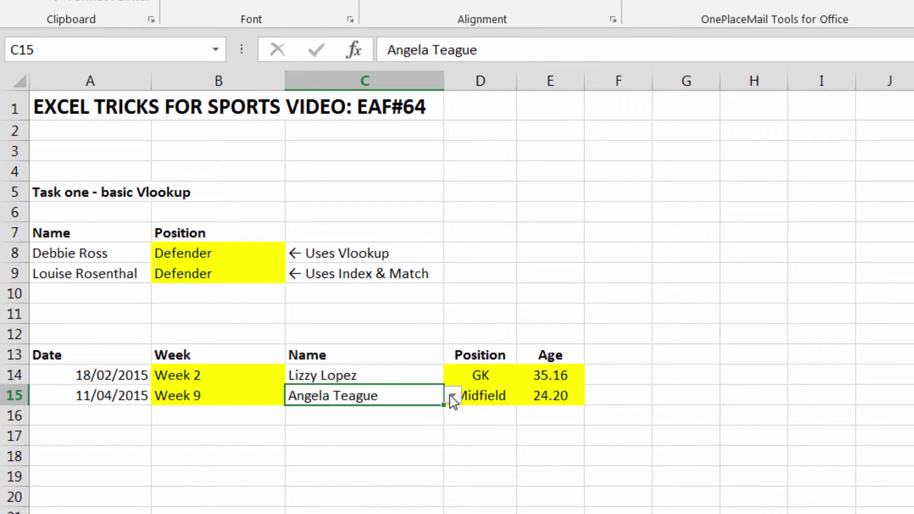
pyautogui.click(453, 396)
pyautogui.press('Return')
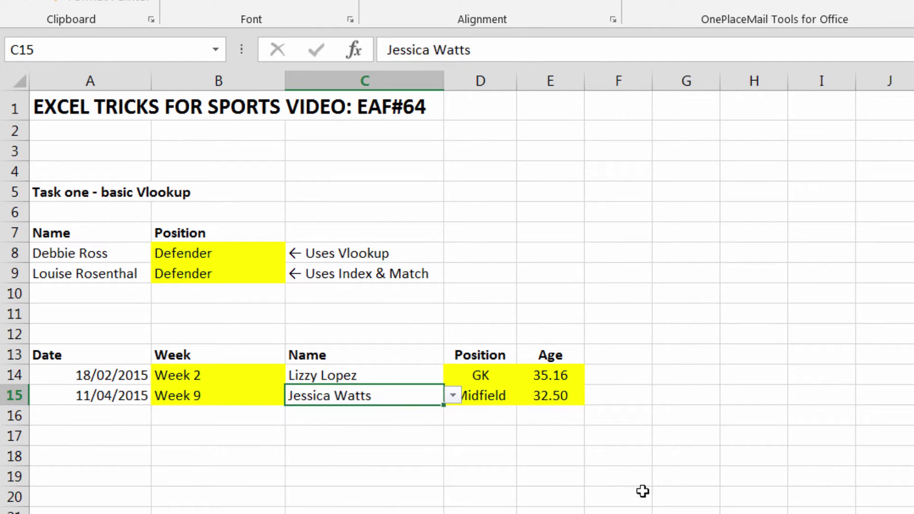
pyautogui.click(510, 496)
pyautogui.click(488, 397)
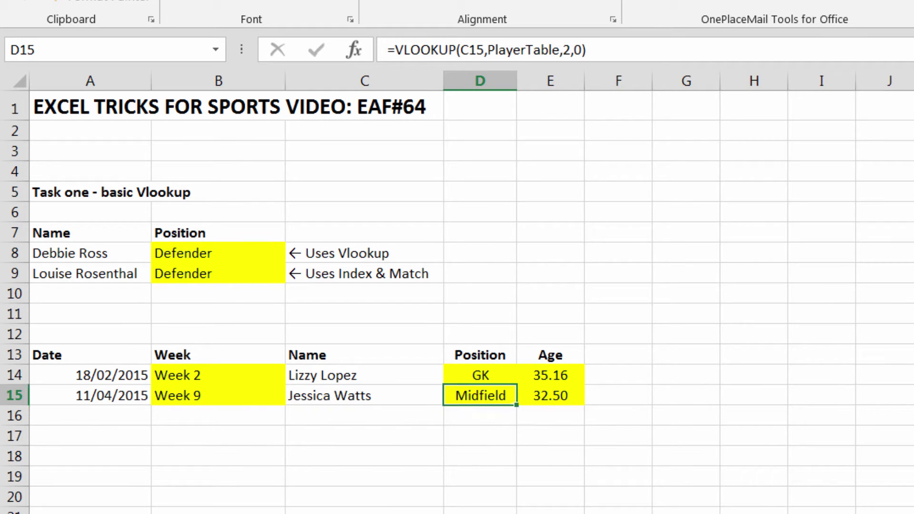
pyautogui.click(569, 397)
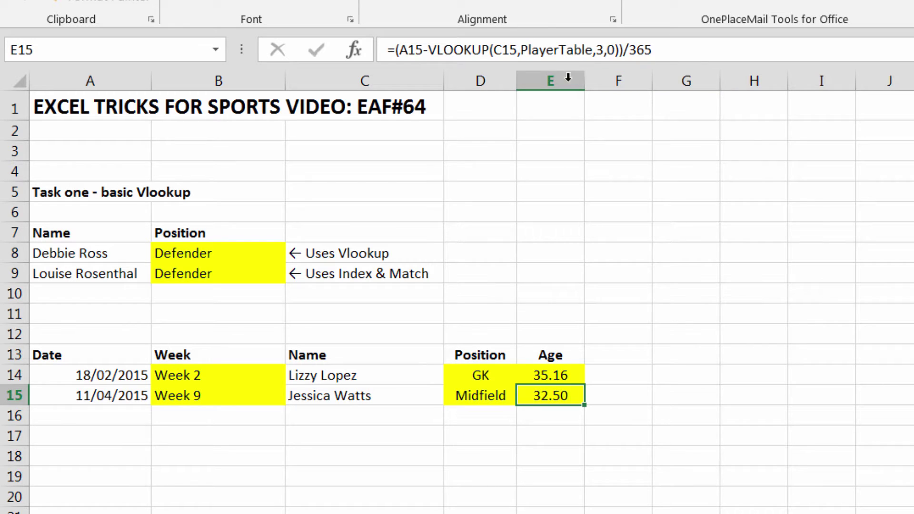
# Widen the Age column to 9.56, then go to the player and date lists sheet.
pyautogui.moveTo(584, 80); pyautogui.dragTo(607, 80)
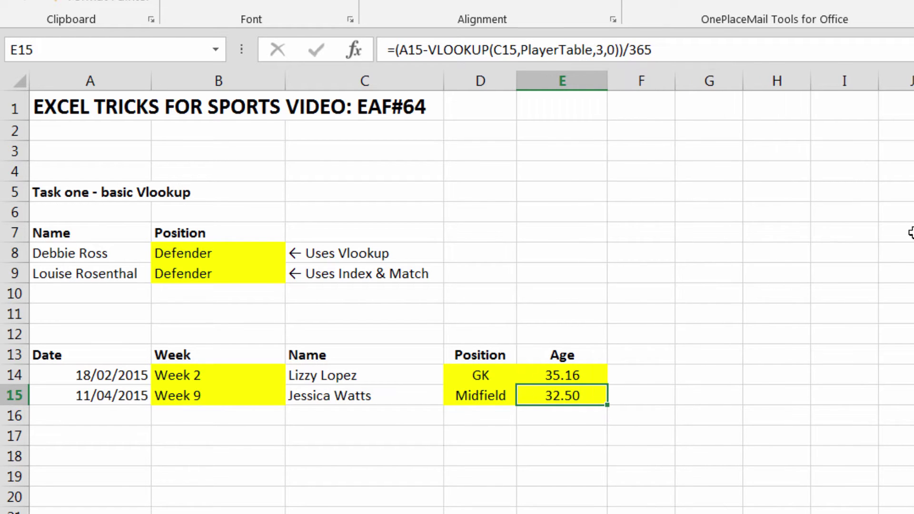
pyautogui.moveTo(482, 389); pyautogui.dragTo(585, 412)
pyautogui.click(254, 395)
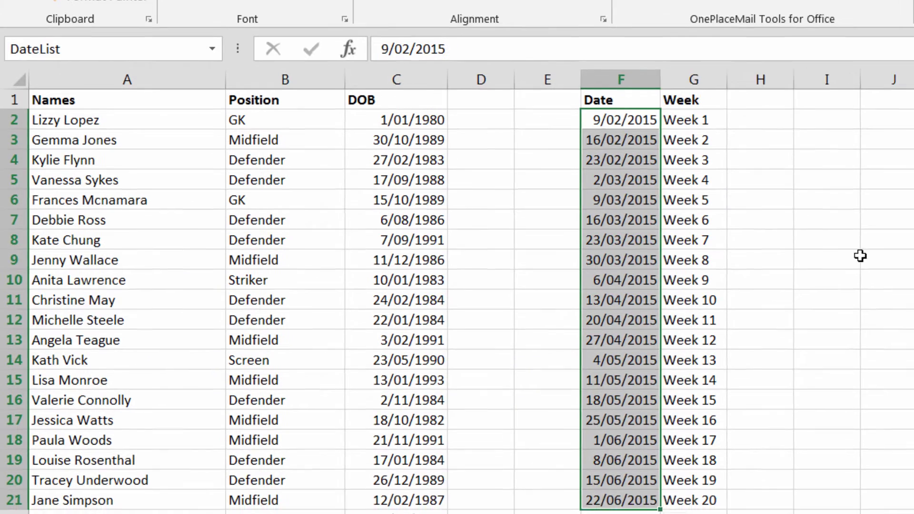
pyautogui.click(859, 255)
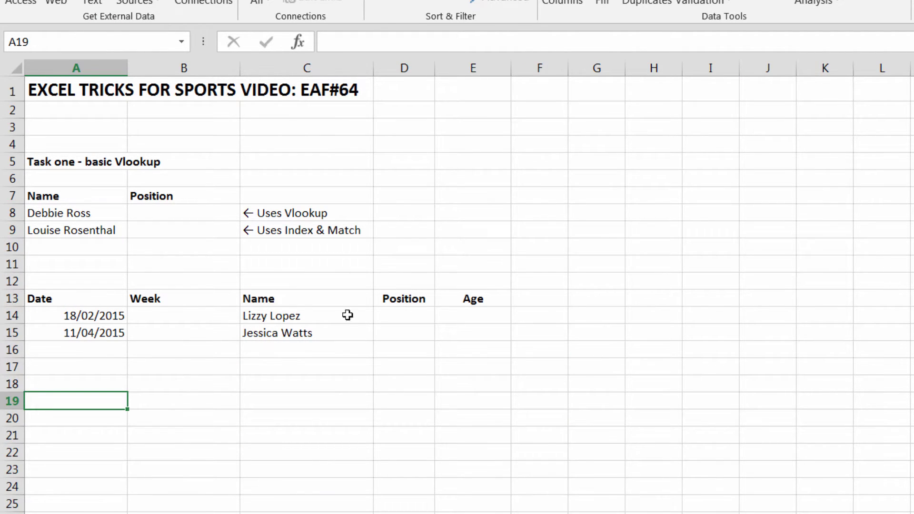
pyautogui.click(177, 220)
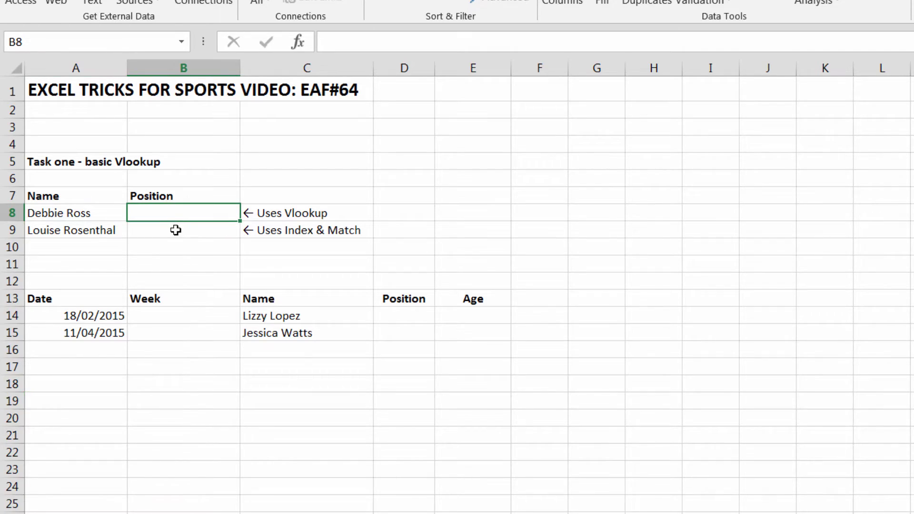
pyautogui.click(176, 231)
pyautogui.click(81, 210)
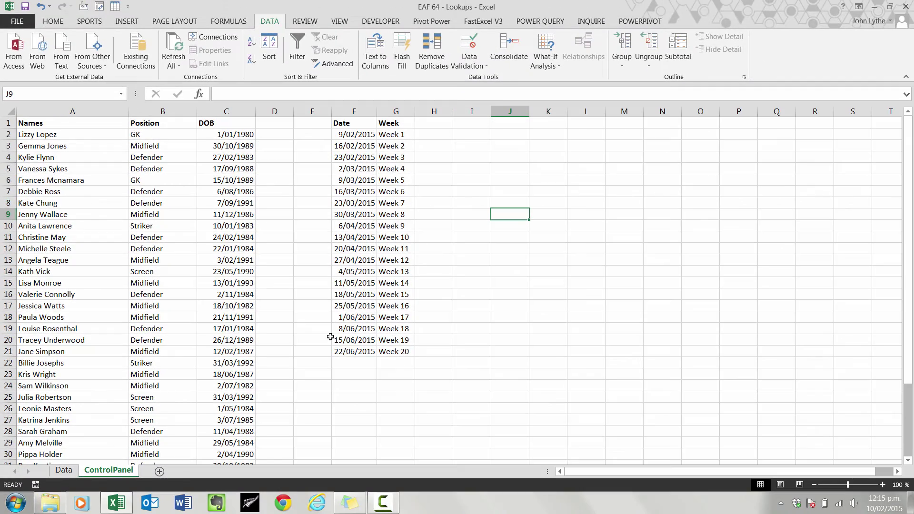
pyautogui.moveTo(67, 124); pyautogui.dragTo(228, 433)
pyautogui.scroll(4, 300, 360)
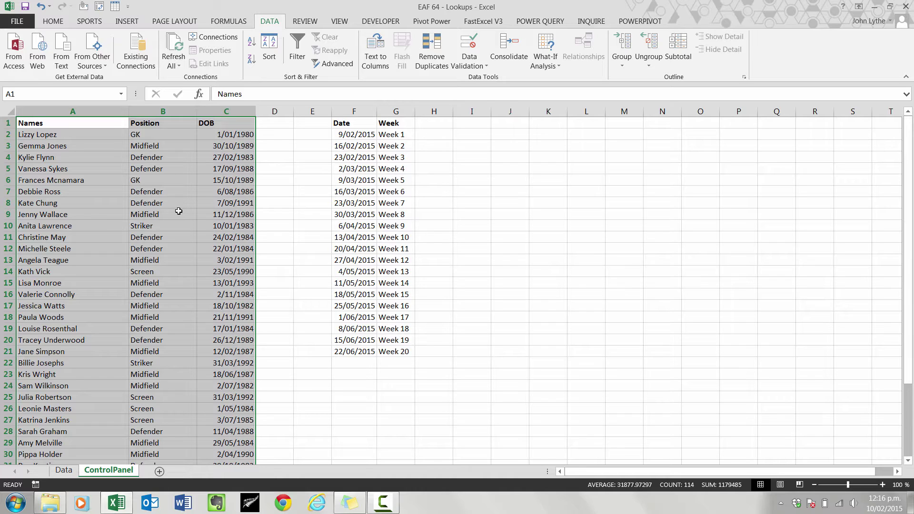
pyautogui.click(54, 136)
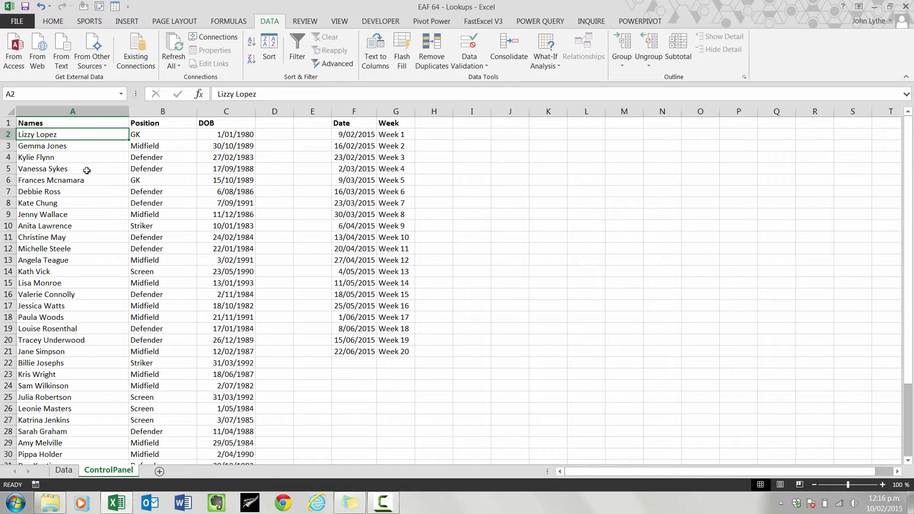
# Name the player names range A2:A38 'listNames' using the Name Box.
pyautogui.moveTo(87, 134); pyautogui.dragTo(77, 440)
pyautogui.scroll(3, 81, 376)
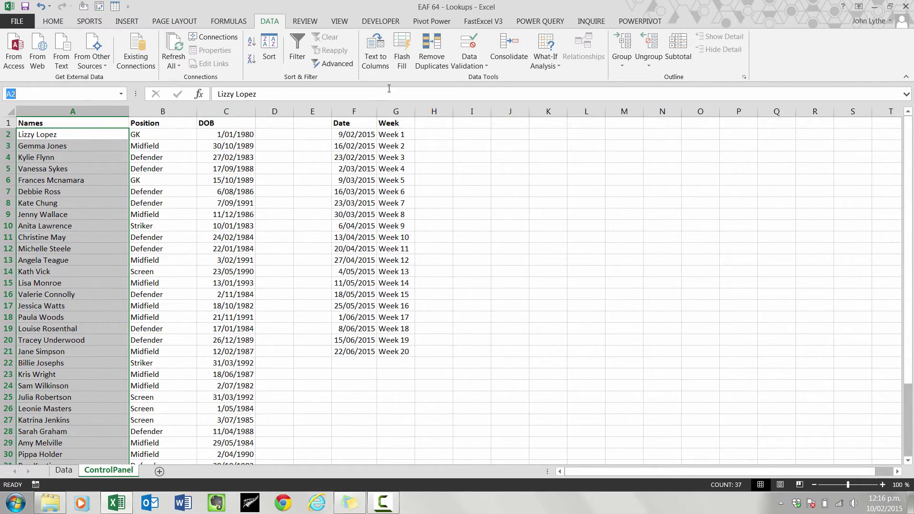
pyautogui.click(26, 94)
pyautogui.write('list')
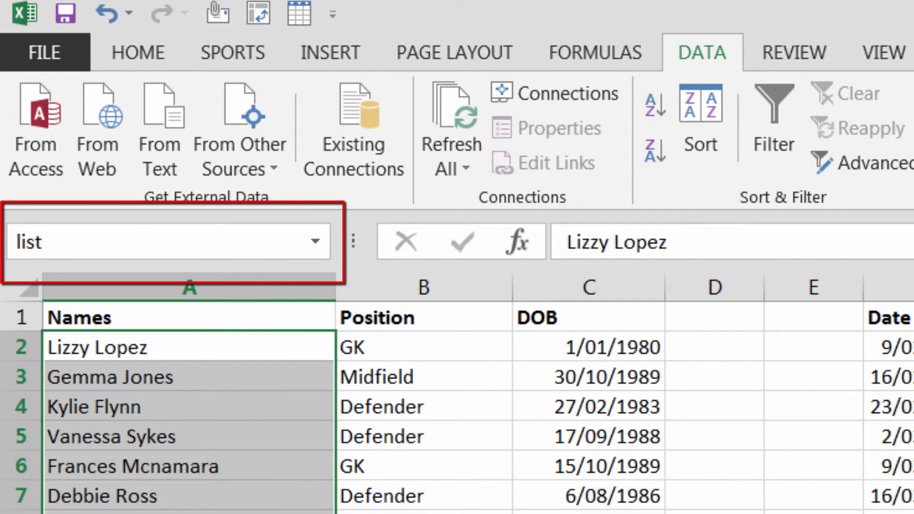
pyautogui.write('Names')
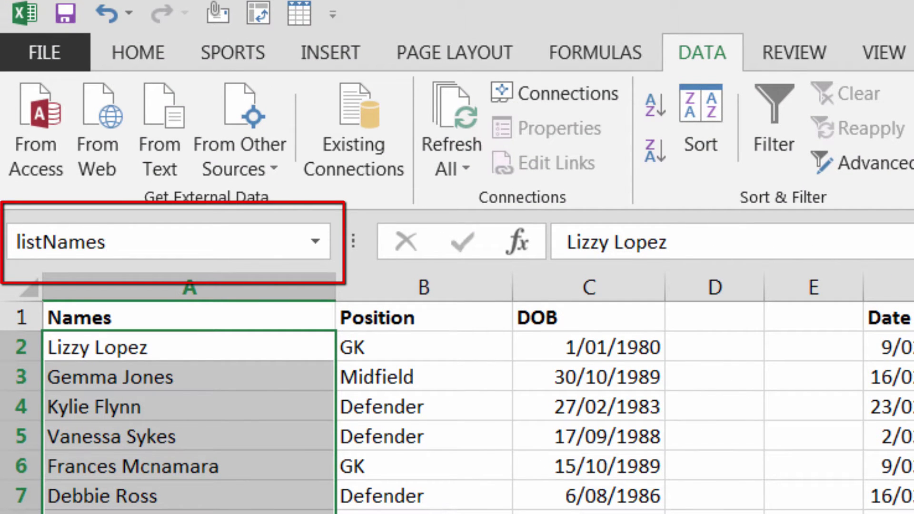
pyautogui.press('Return')
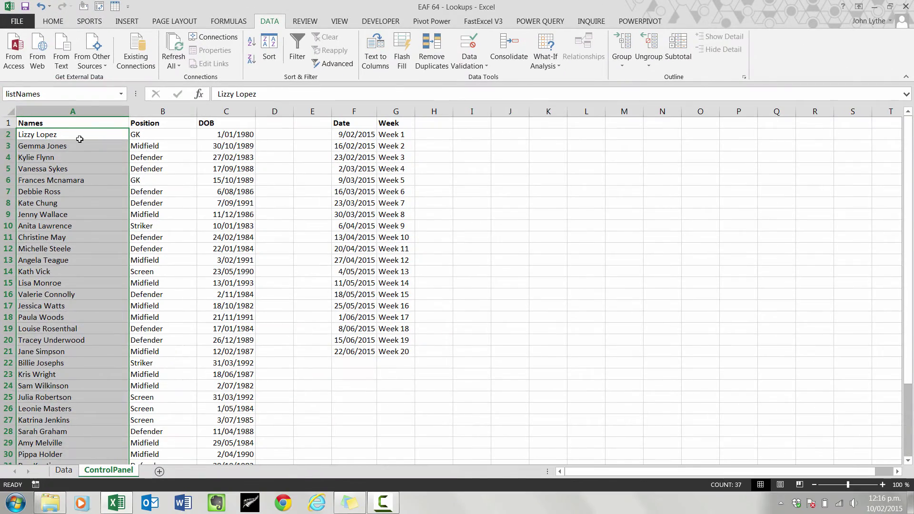
# Name the Names, Position and DOB table without headings 'tableNames'.
pyautogui.moveTo(80, 139); pyautogui.dragTo(243, 443)
pyautogui.scroll(3, 265, 413)
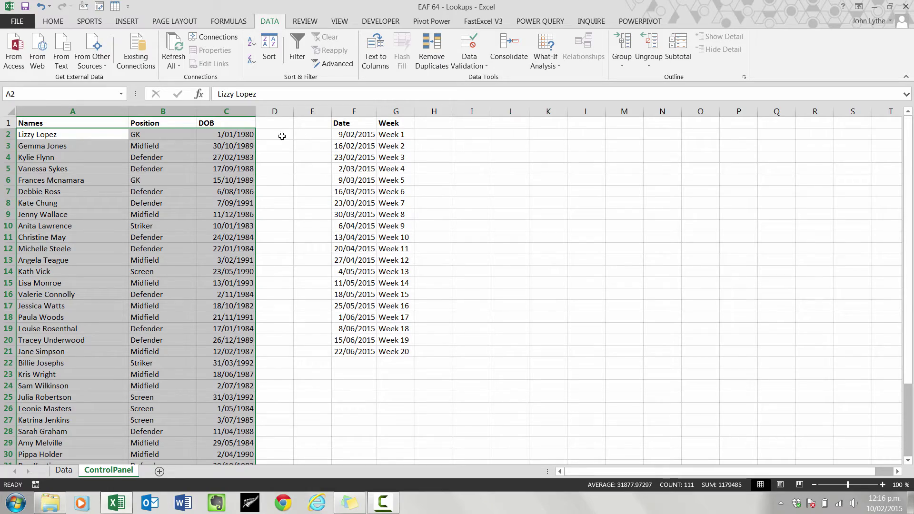
pyautogui.click(12, 94)
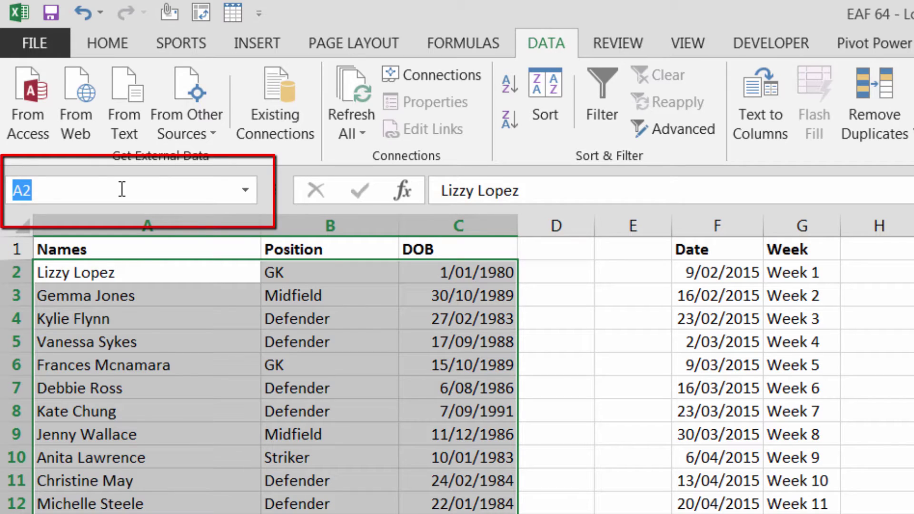
pyautogui.write('tab')
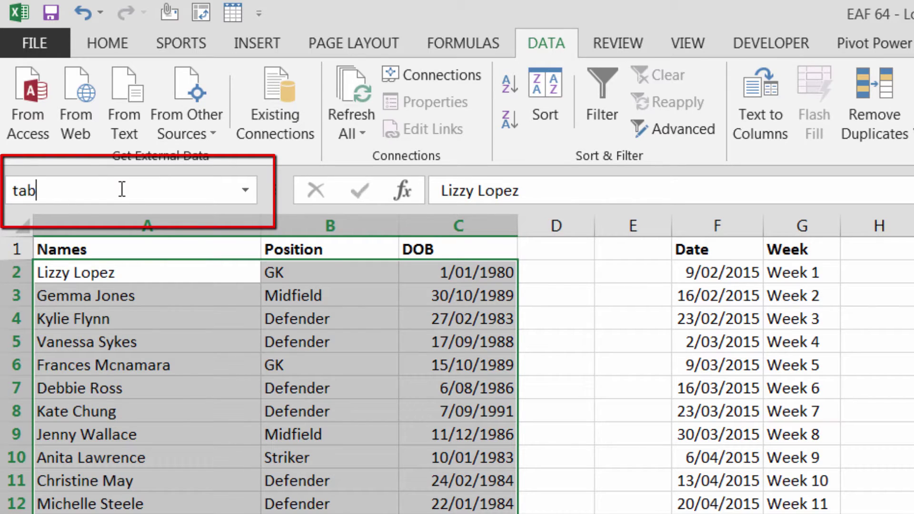
pyautogui.write('leNames')
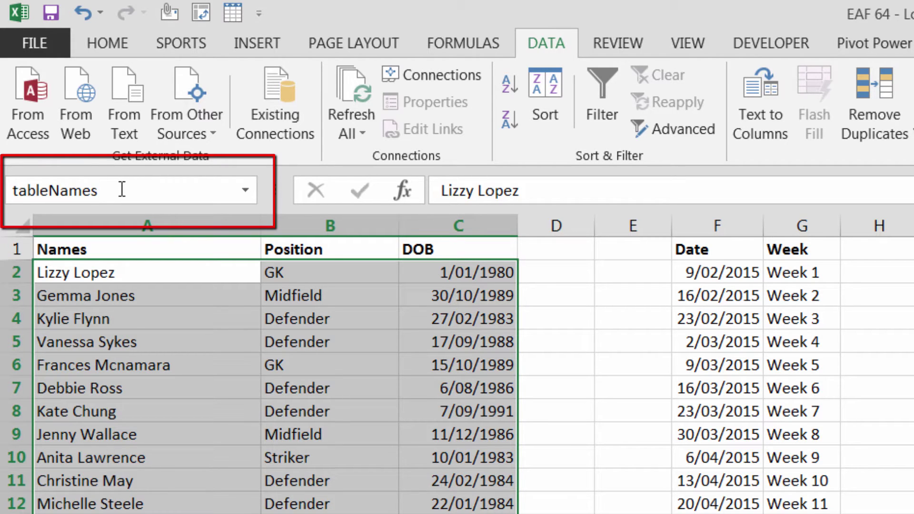
pyautogui.press('Return')
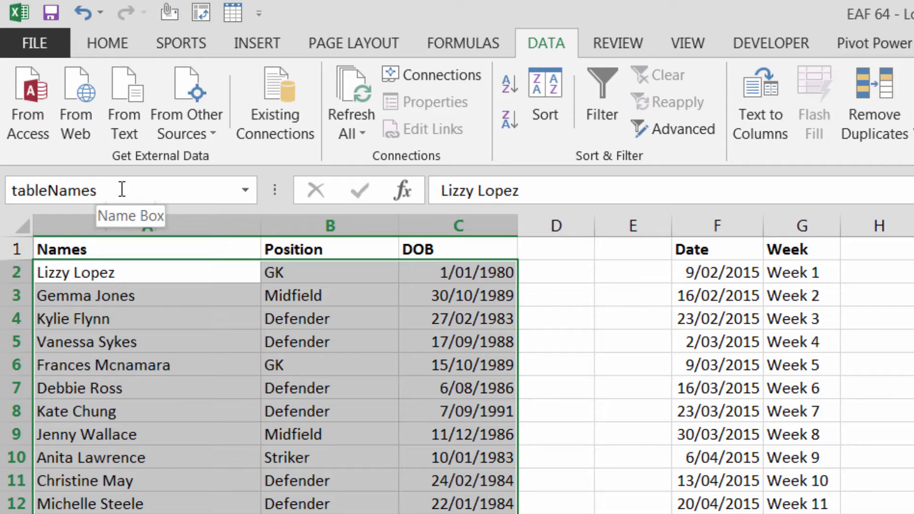
# Verify the listNames and tableNames ranges from the Name Box dropdown.
pyautogui.click(153, 249)
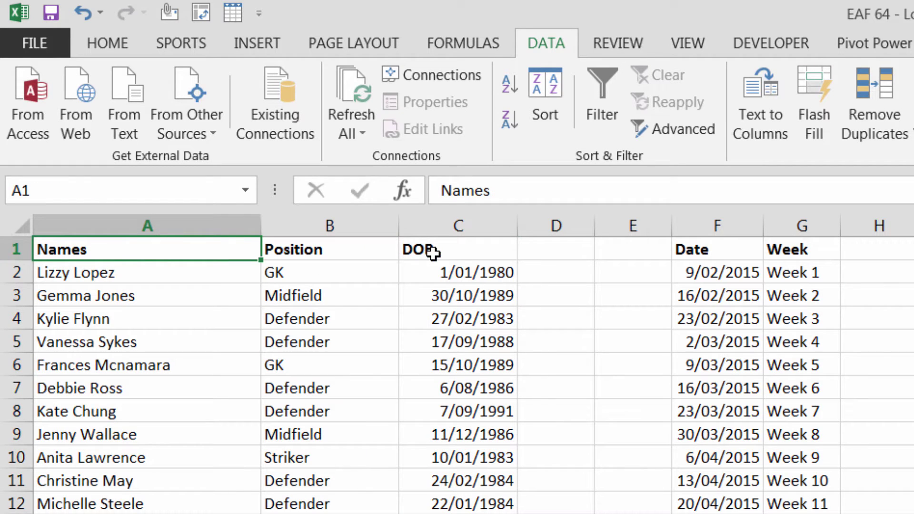
pyautogui.click(245, 191)
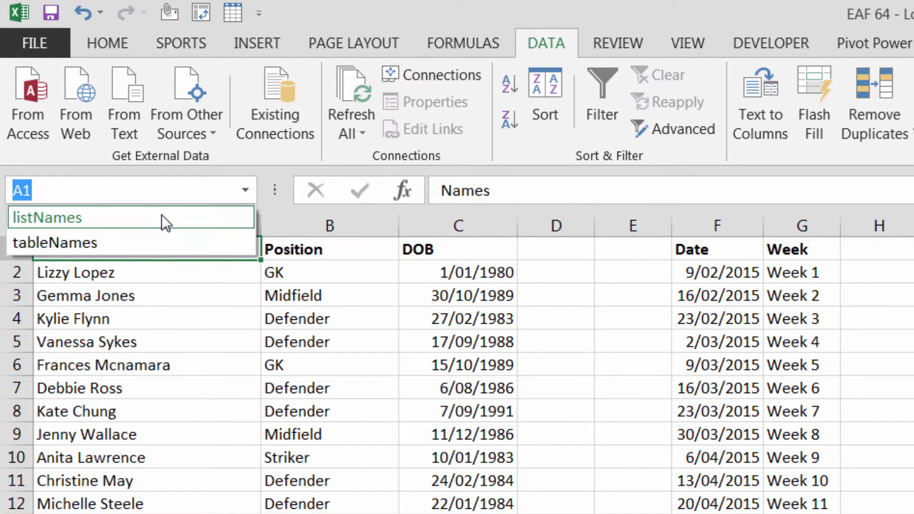
pyautogui.click(161, 217)
pyautogui.scroll(-6, 321, 500)
pyautogui.scroll(6, 320, 500)
pyautogui.click(240, 191)
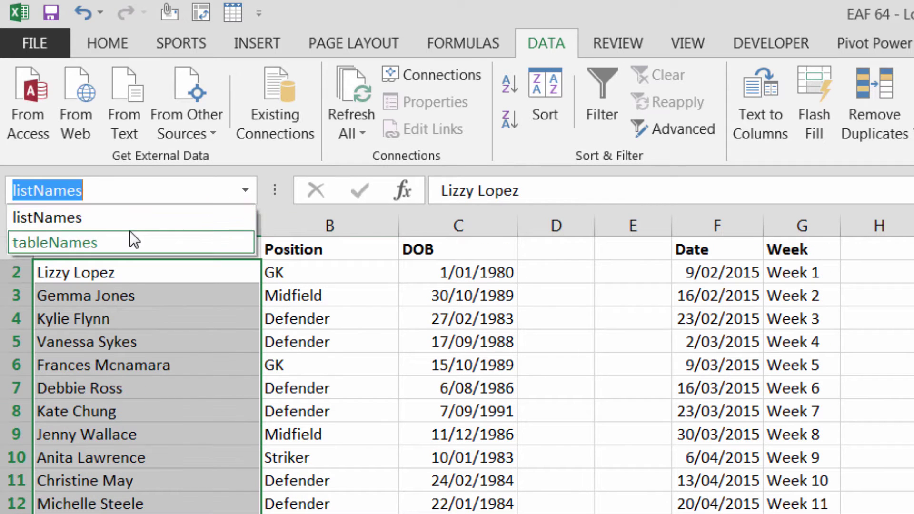
pyautogui.click(128, 231)
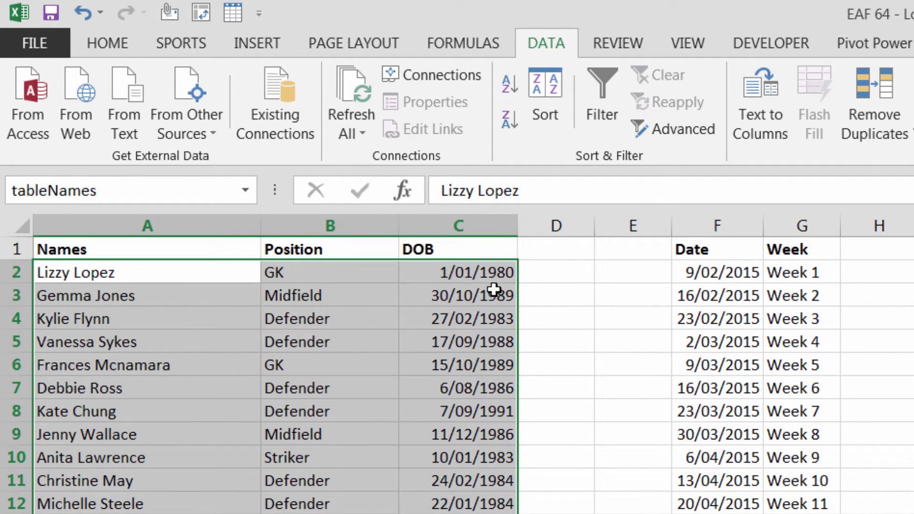
pyautogui.click(571, 270)
# Name the dates F2:F21 'listDates'.
pyautogui.moveTo(706, 265); pyautogui.dragTo(667, 513)
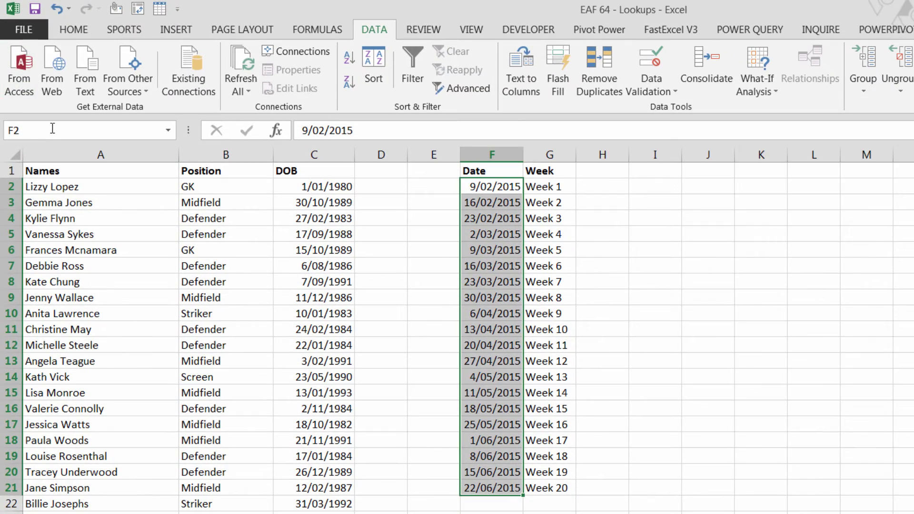
pyautogui.click(52, 128)
pyautogui.write('listDates')
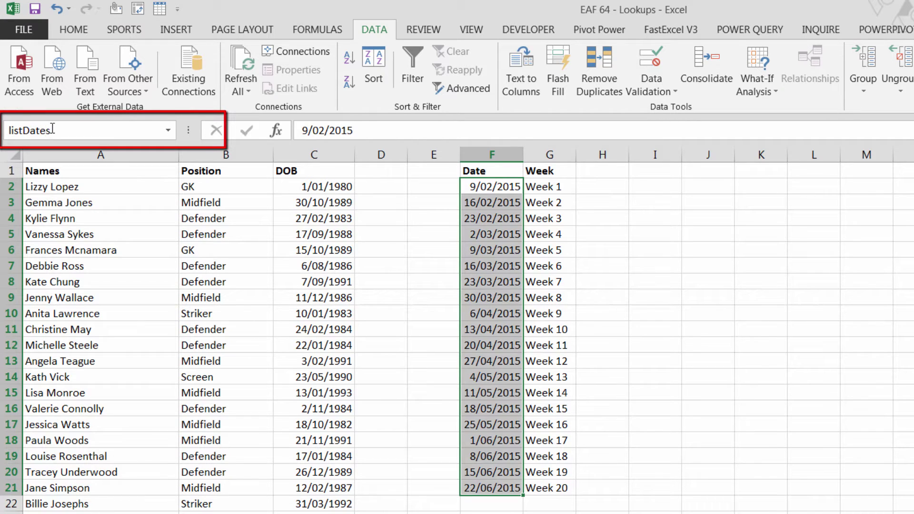
pyautogui.press('Return')
# Name the Date and Week table F2:G21 'tableDates'.
pyautogui.moveTo(482, 186); pyautogui.dragTo(557, 490)
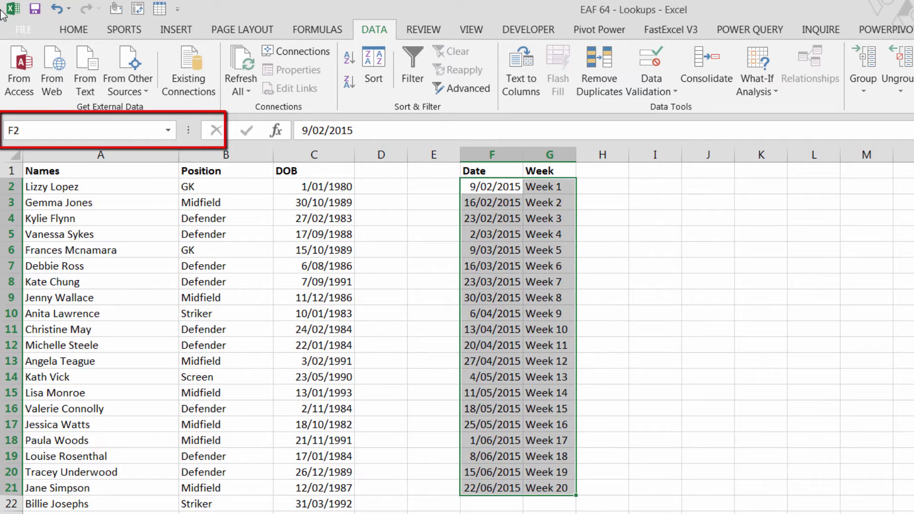
pyautogui.click(40, 133)
pyautogui.write('tableDa')
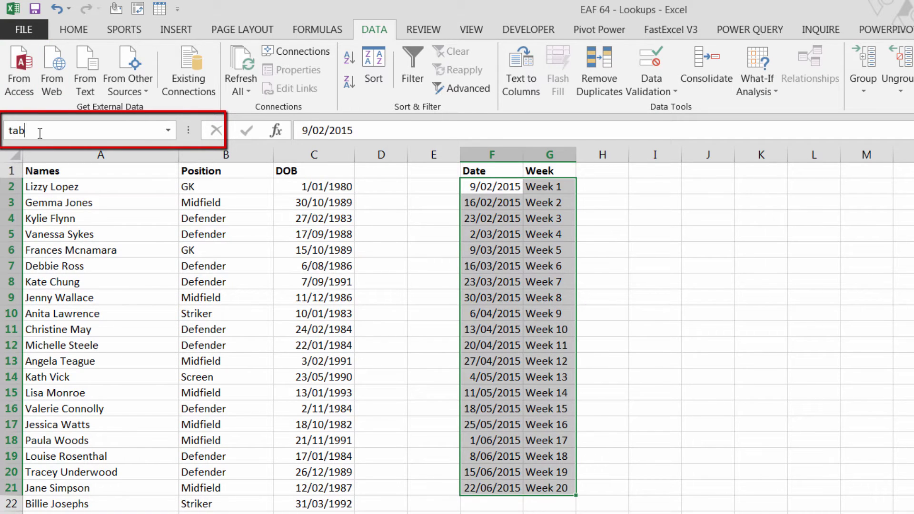
pyautogui.write('tes')
pyautogui.press('Return')
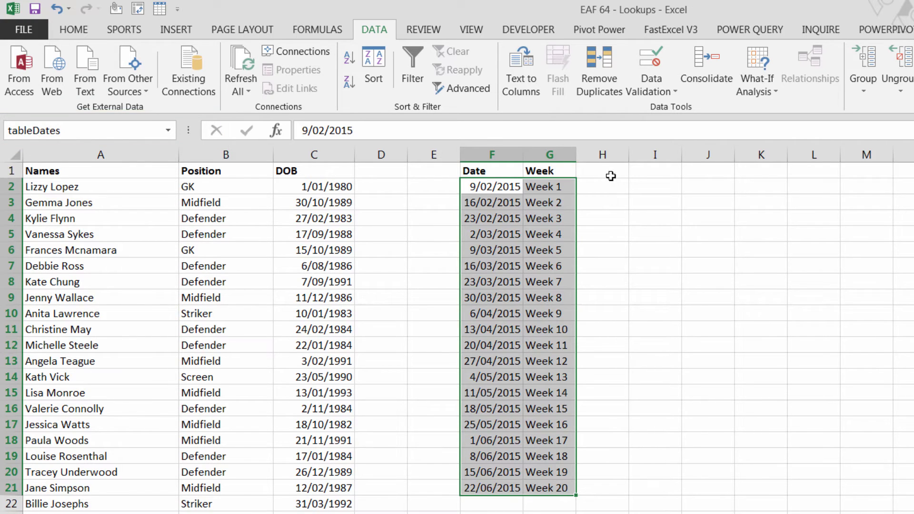
pyautogui.click(644, 171)
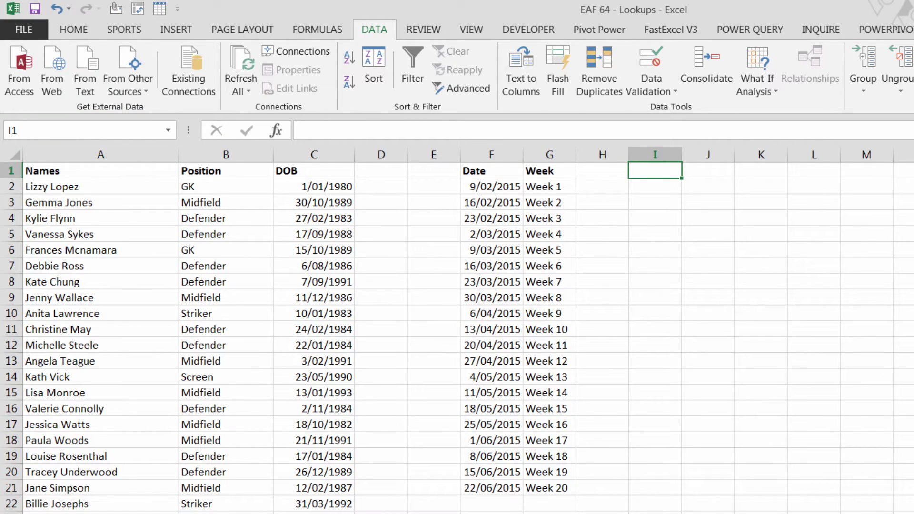
# On the task sheet, select the name cells A8:A9 and C14:C15 together.
pyautogui.hotkey('ctrl', 'pageup')
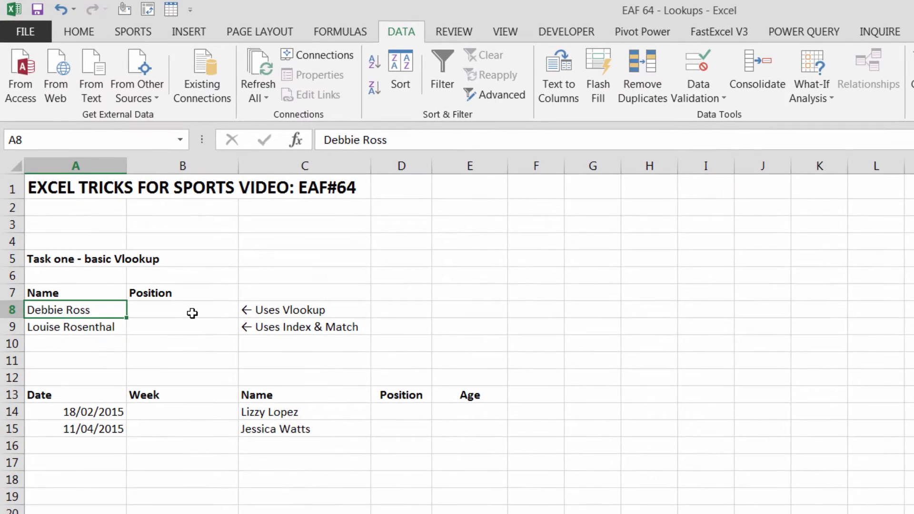
pyautogui.click(195, 316)
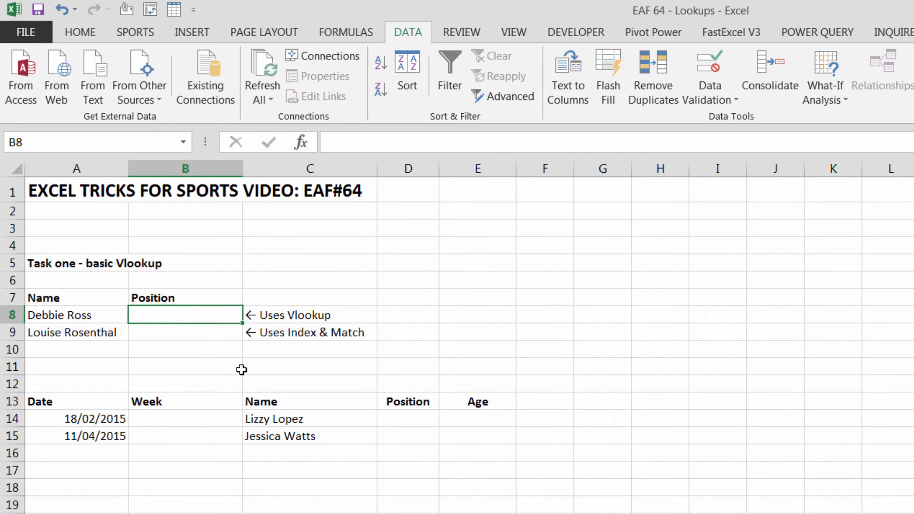
pyautogui.moveTo(96, 320); pyautogui.dragTo(101, 337)
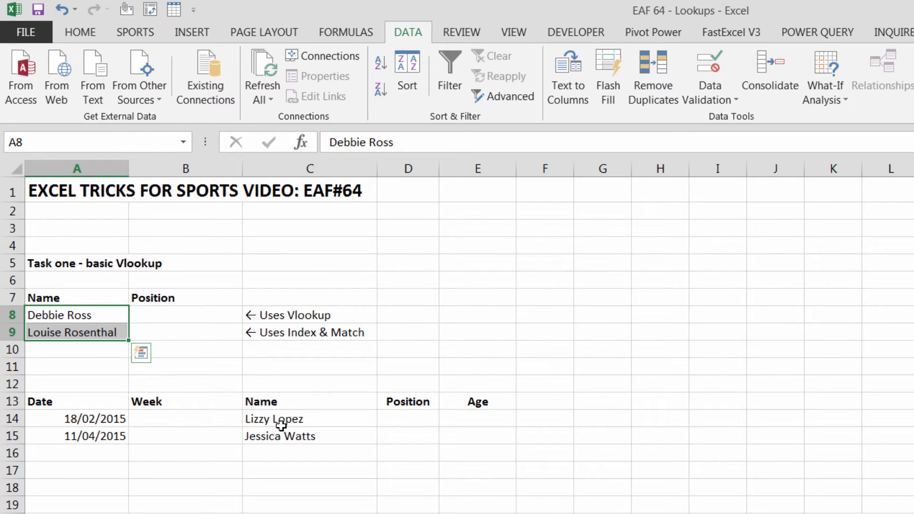
pyautogui.keyDown('ctrl'); pyautogui.moveTo(282, 420); pyautogui.dragTo(278, 436); pyautogui.keyUp('ctrl')
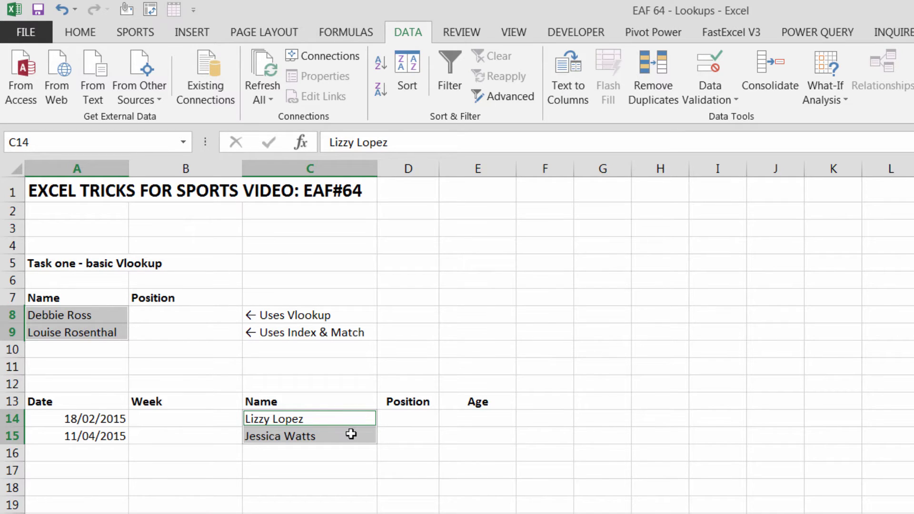
# Set data validation to Allow: List with source =listNames for the selected cells.
pyautogui.click(722, 95)
pyautogui.click(735, 119)
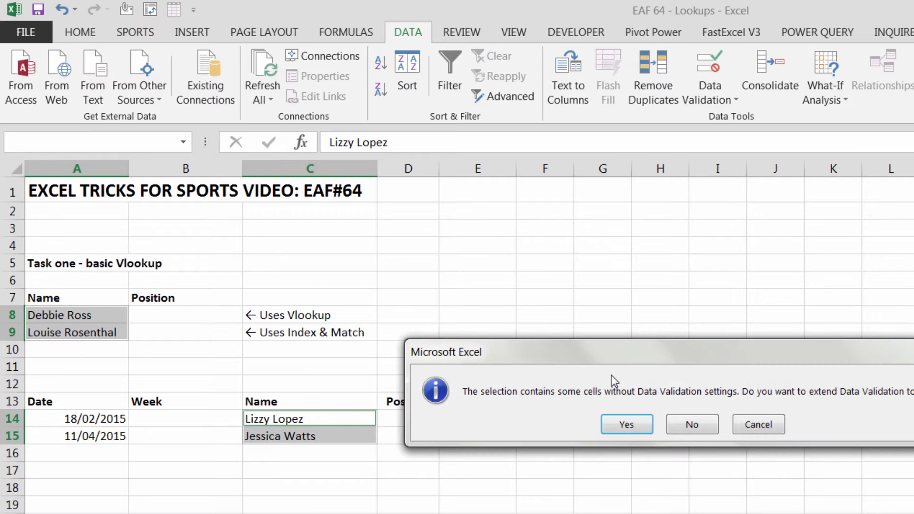
pyautogui.click(644, 429)
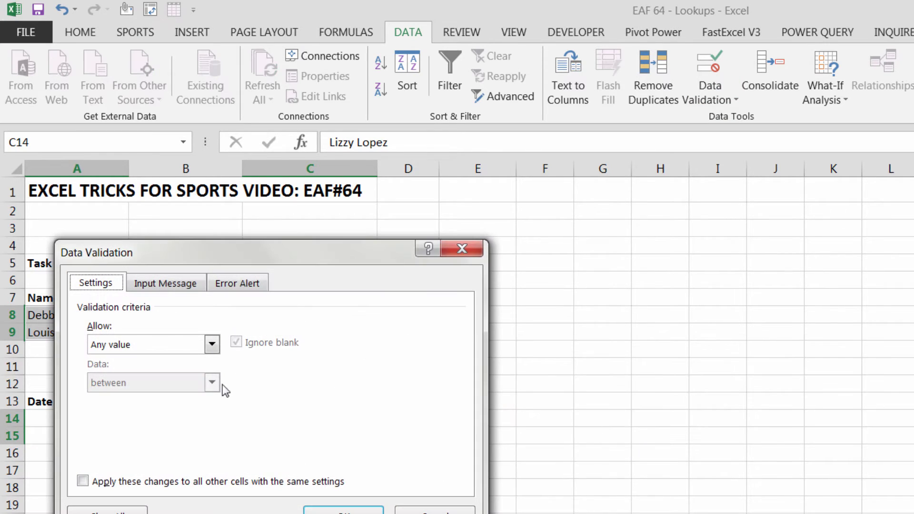
pyautogui.click(191, 344)
pyautogui.click(107, 396)
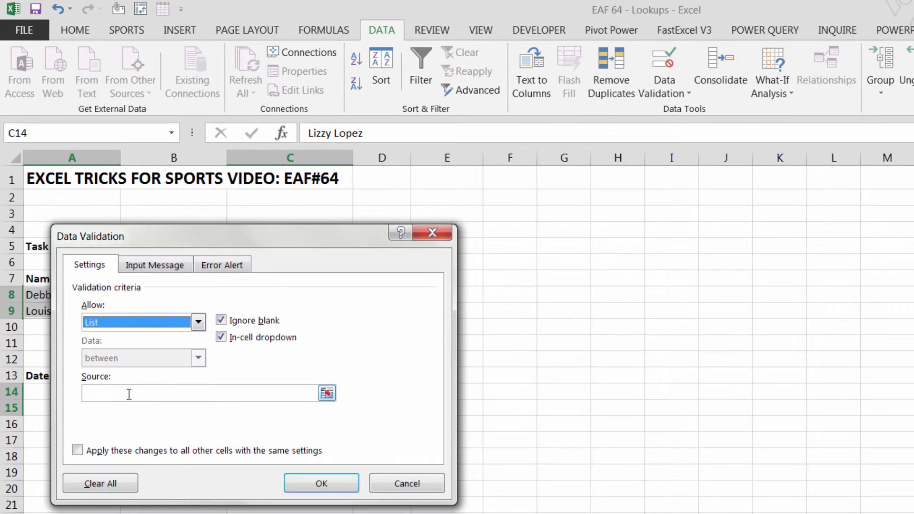
pyautogui.click(129, 394)
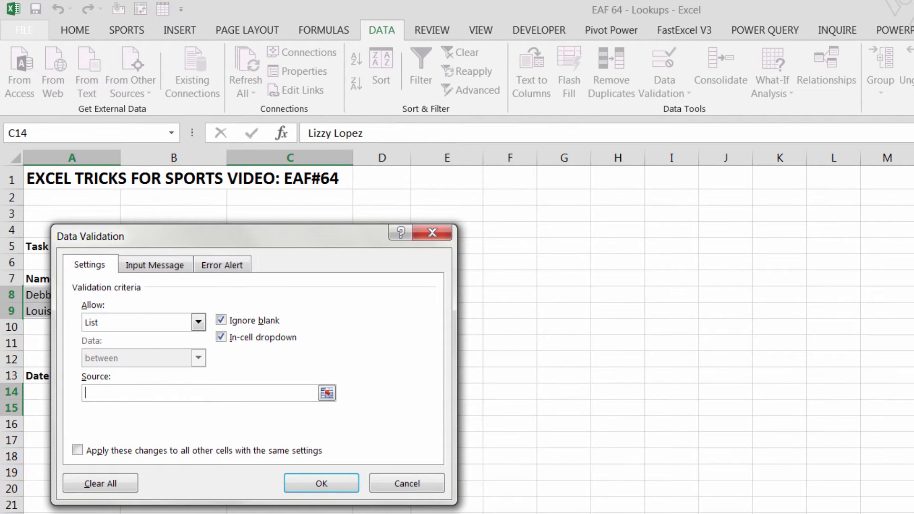
pyautogui.press('F3')
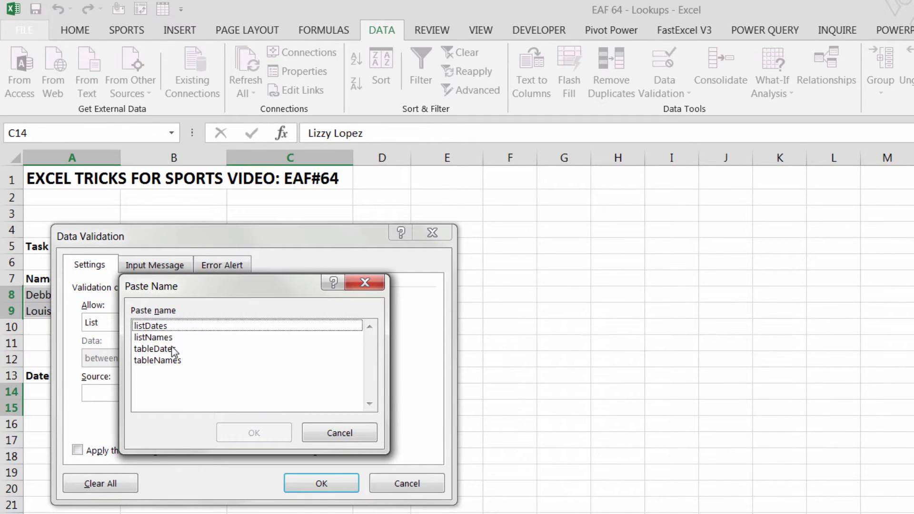
pyautogui.click(337, 434)
pyautogui.write('=')
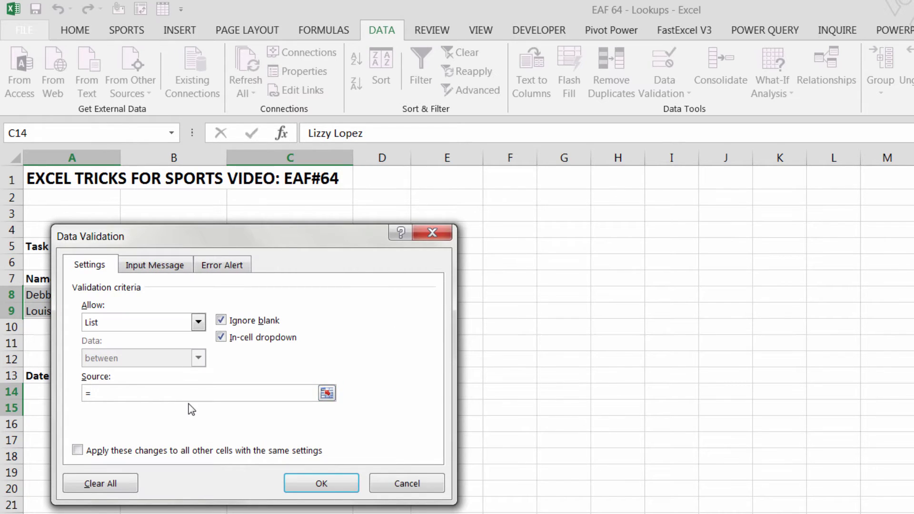
pyautogui.write('listNames')
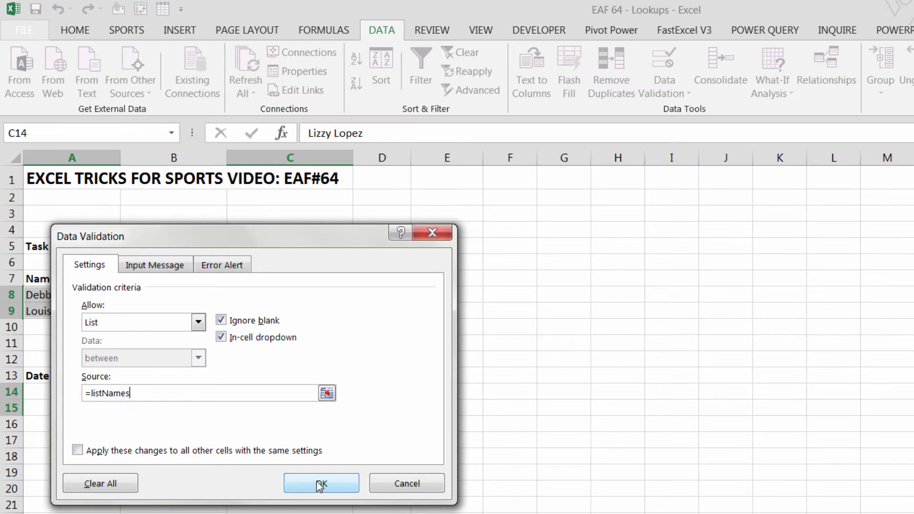
pyautogui.click(321, 483)
pyautogui.click(265, 507)
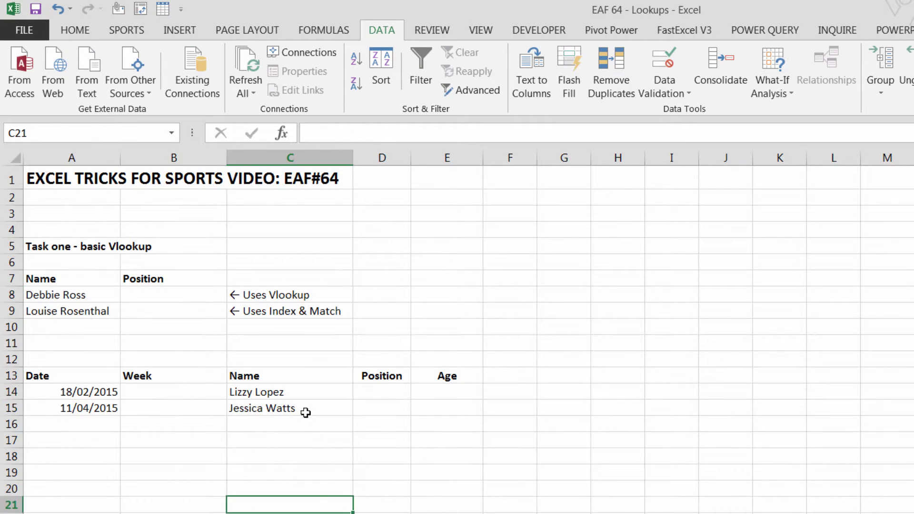
pyautogui.click(306, 408)
pyautogui.click(361, 409)
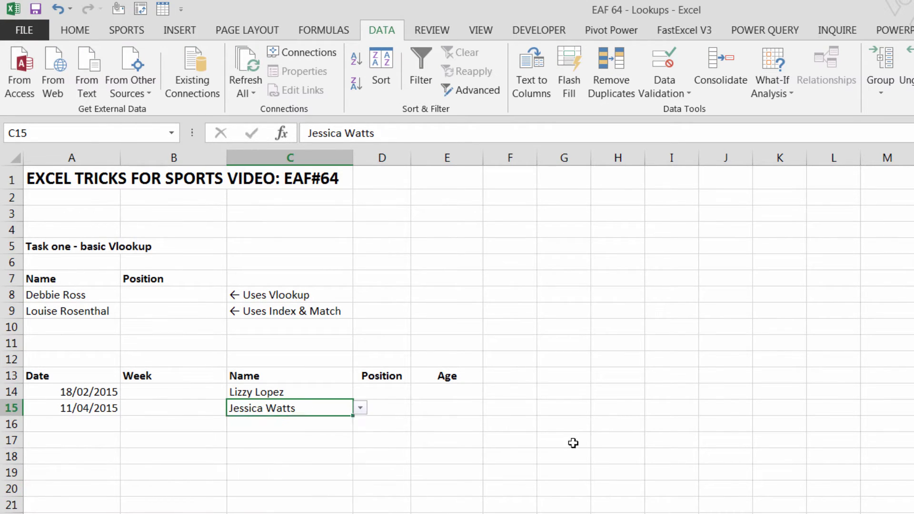
pyautogui.click(285, 445)
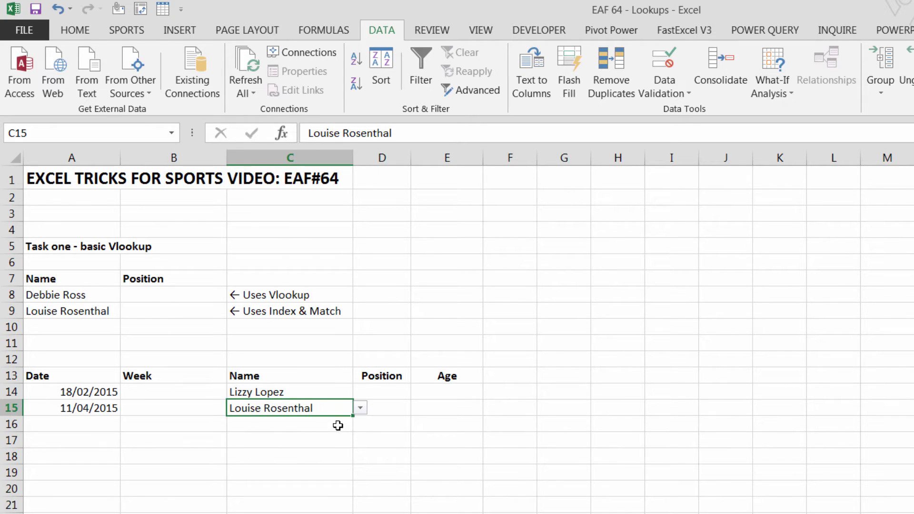
pyautogui.click(360, 407)
pyautogui.click(286, 476)
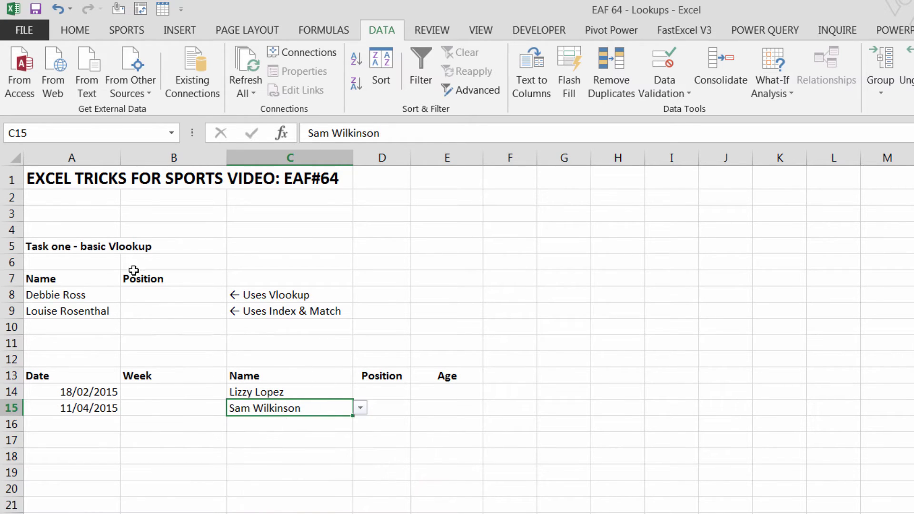
# Confirm A8 also offers the player names dropdown.
pyautogui.click(147, 294)
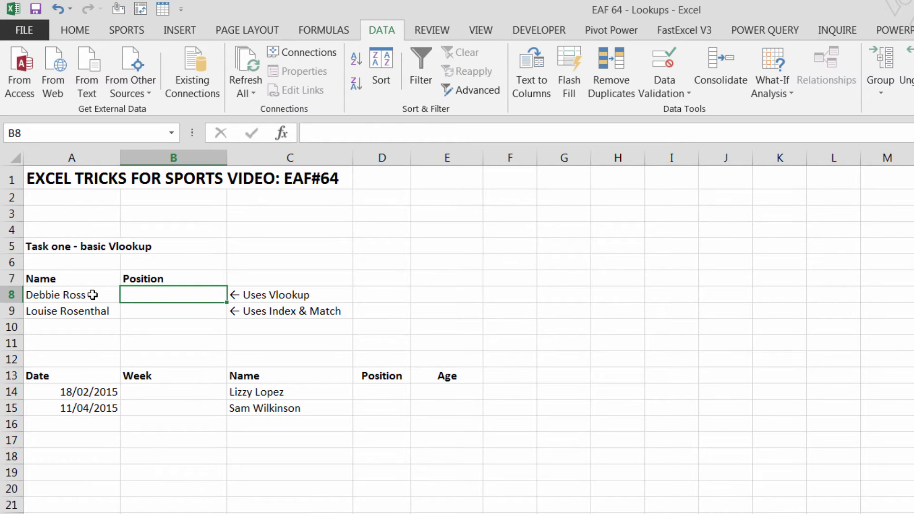
pyautogui.click(90, 294)
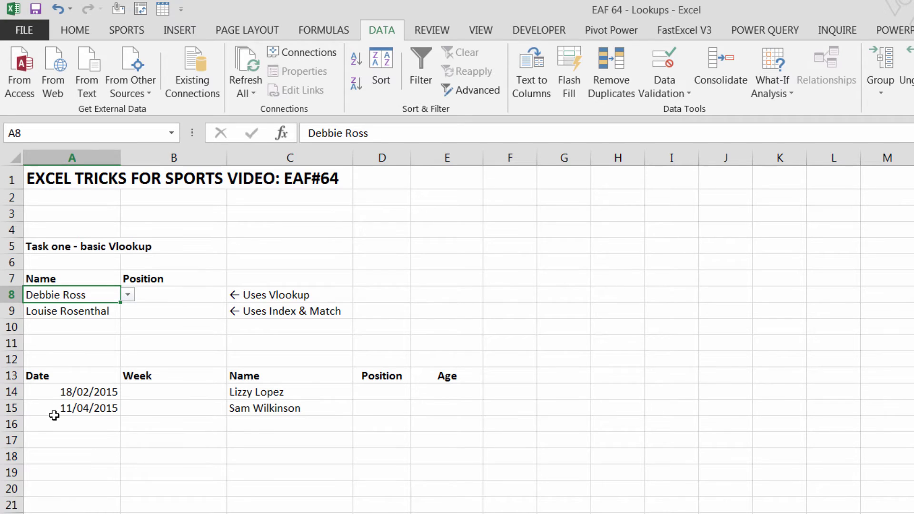
pyautogui.click(183, 292)
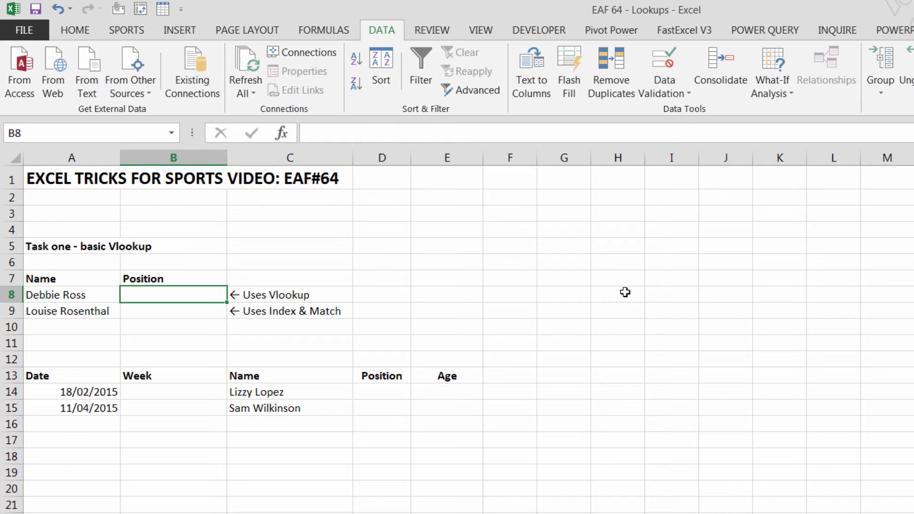
# Enter =VLOOKUP(A8,tableNames,2,0) in B8 so it returns Defender.
pyautogui.write('=vl')
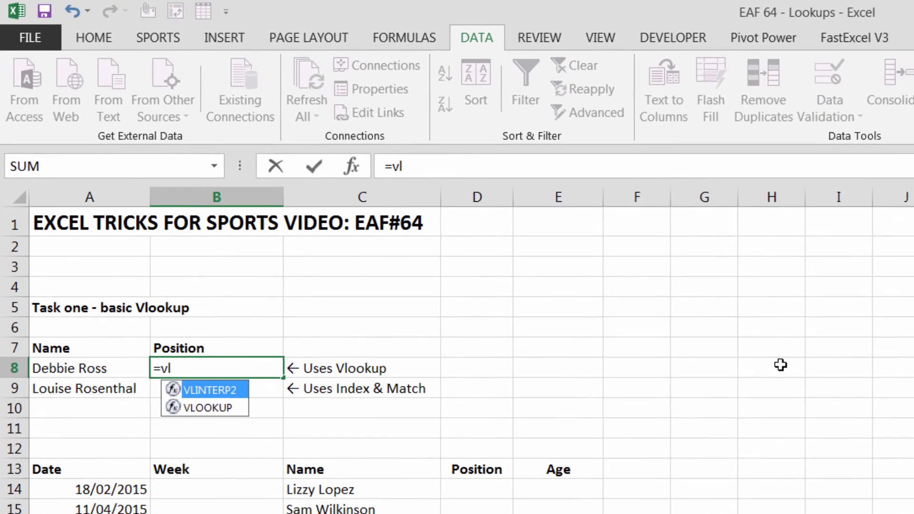
pyautogui.write('o')
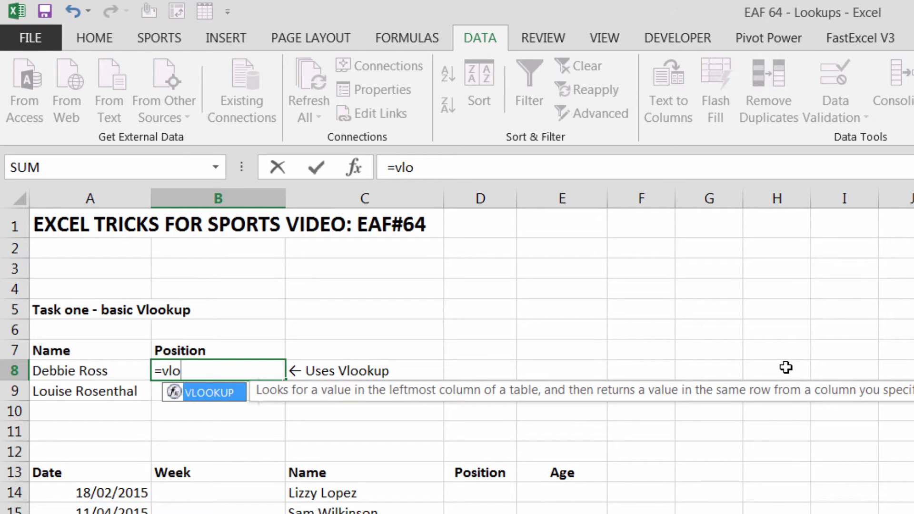
pyautogui.press('Tab')
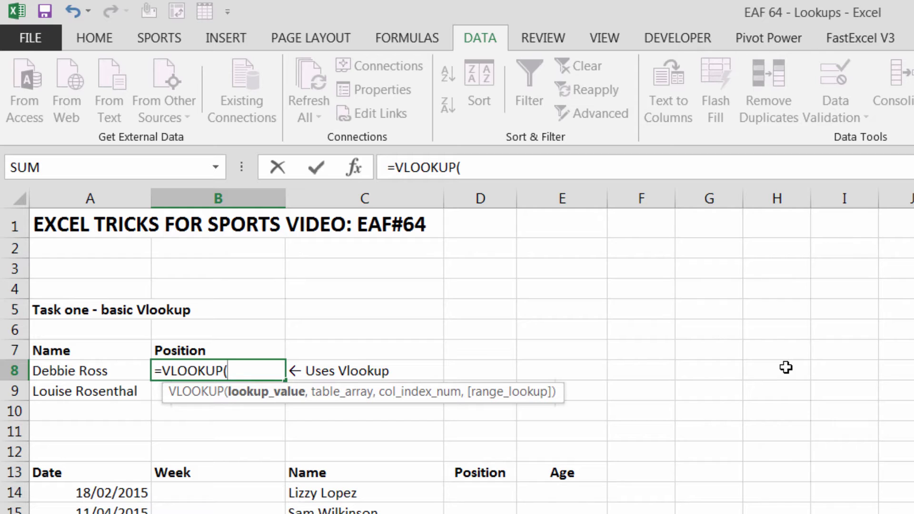
pyautogui.click(56, 372)
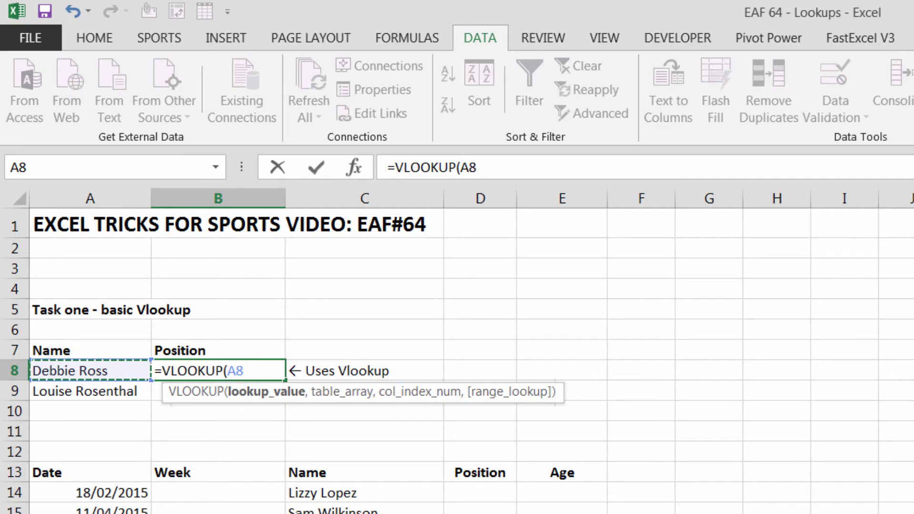
pyautogui.write(',')
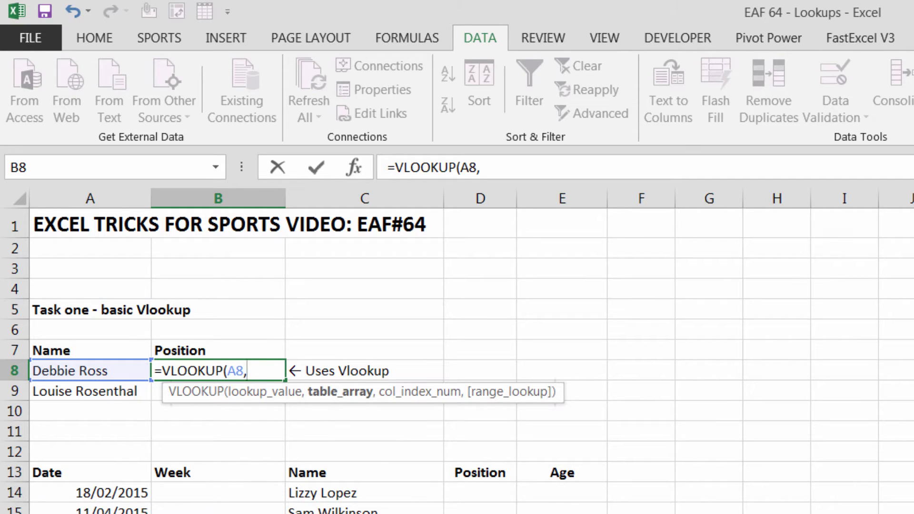
pyautogui.write('ta')
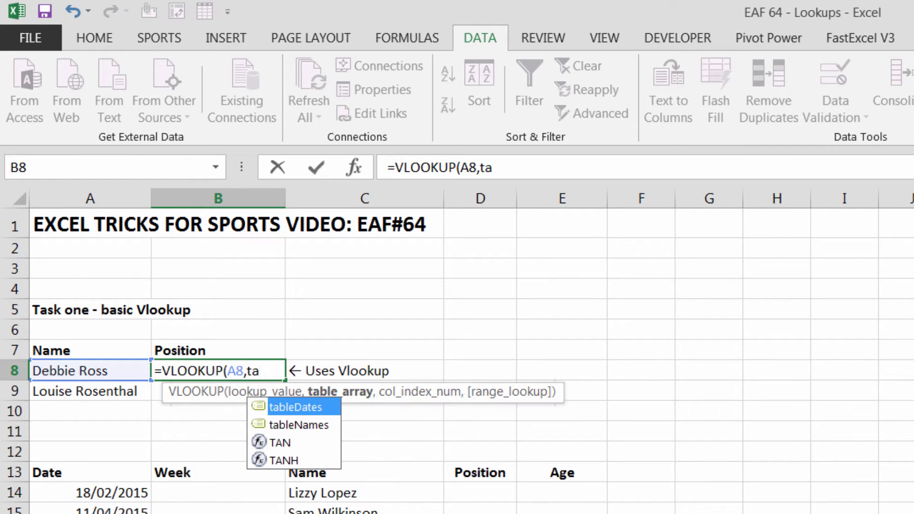
pyautogui.write('b')
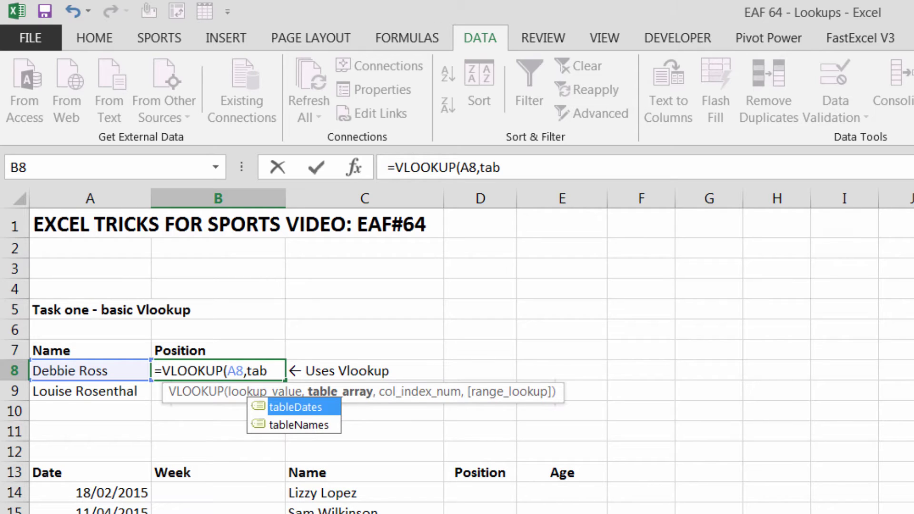
pyautogui.press('Down')
pyautogui.press('Tab')
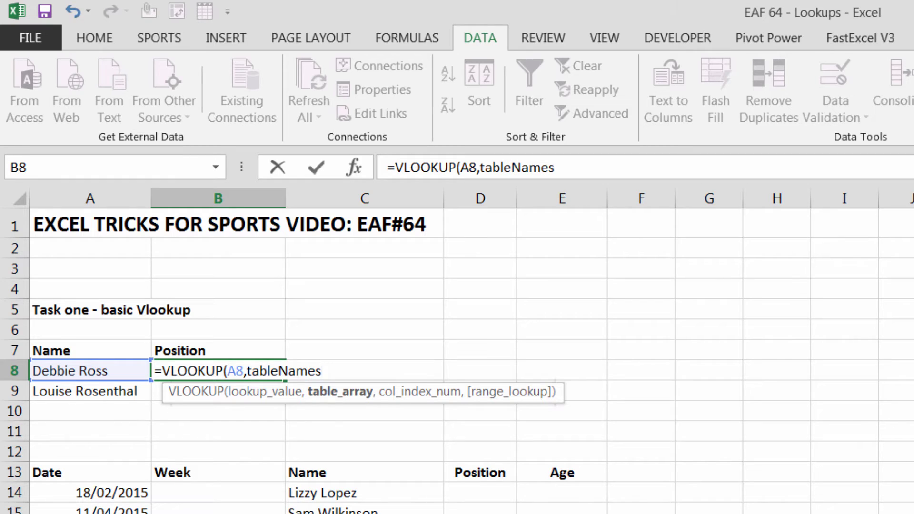
pyautogui.write(',')
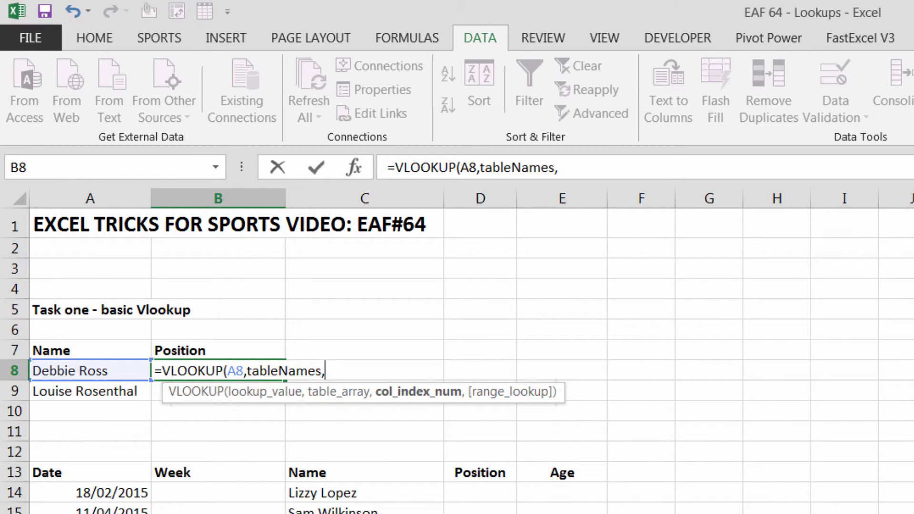
pyautogui.write('2,')
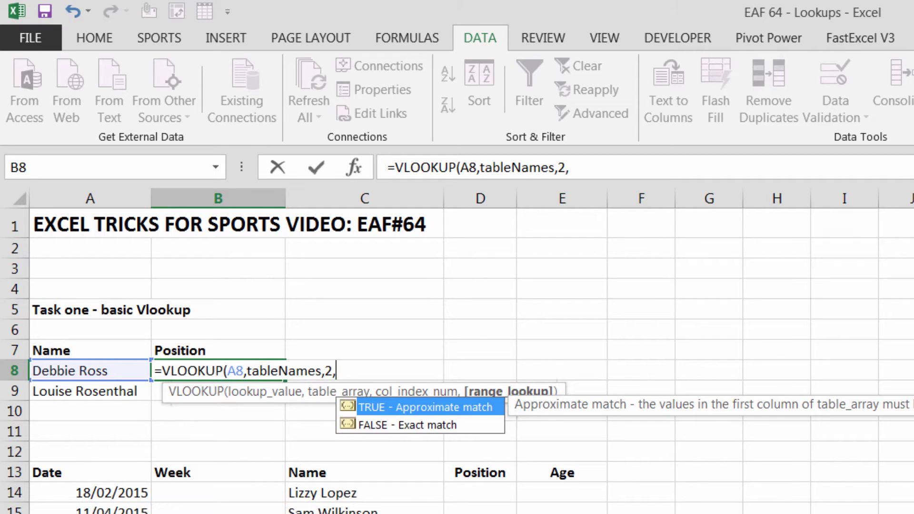
pyautogui.doubleClick(402, 424)
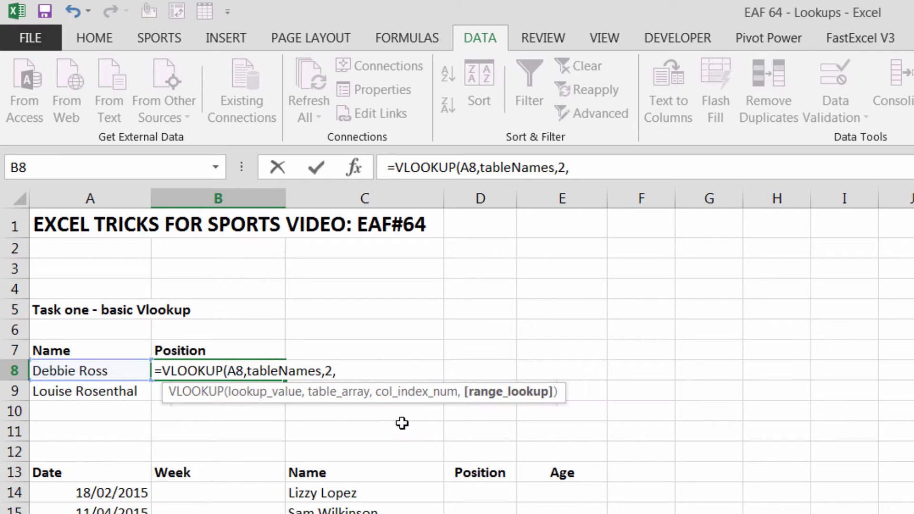
pyautogui.click(648, 169)
pyautogui.press('BackSpace')
pyautogui.press('BackSpace')
pyautogui.press('BackSpace')
pyautogui.press('BackSpace')
pyautogui.press('BackSpace')
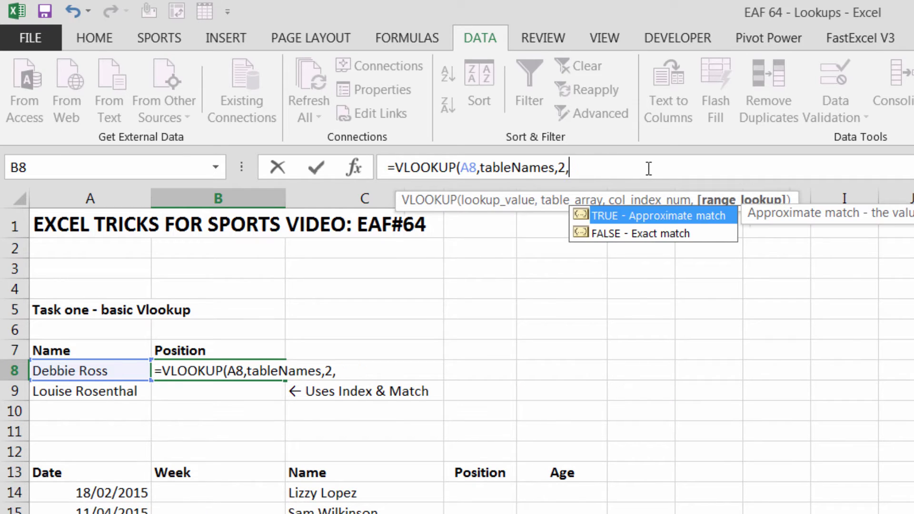
pyautogui.write('0)')
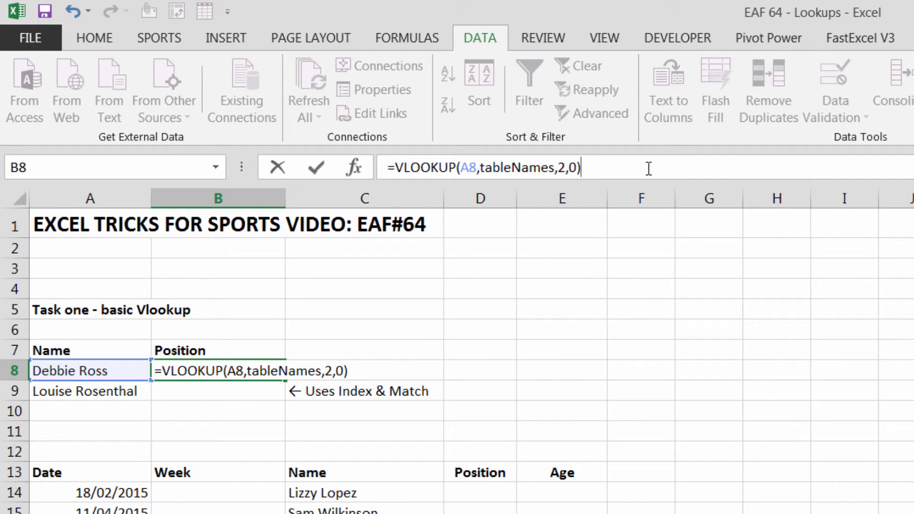
pyautogui.press('Return')
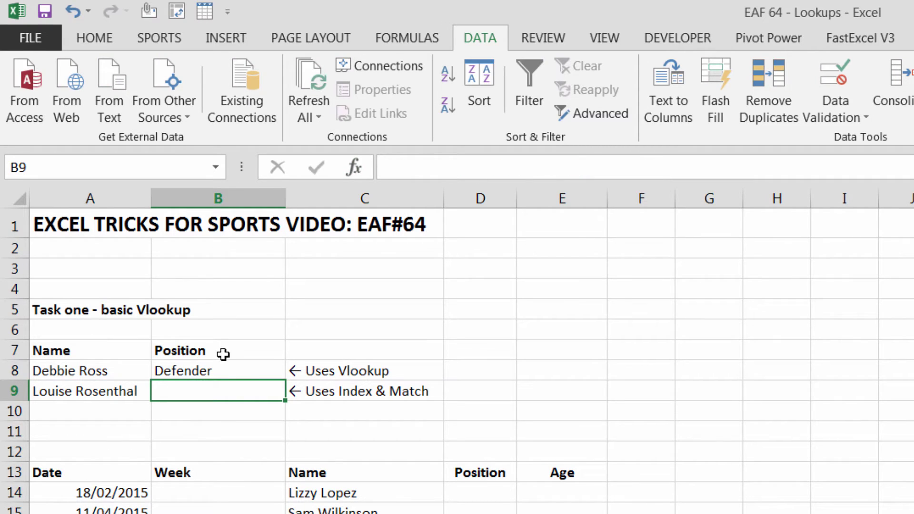
# Copy B8's lookup down to B9 and pick a different player in A9.
pyautogui.click(273, 377)
pyautogui.moveTo(284, 380); pyautogui.dragTo(278, 397)
pyautogui.click(95, 391)
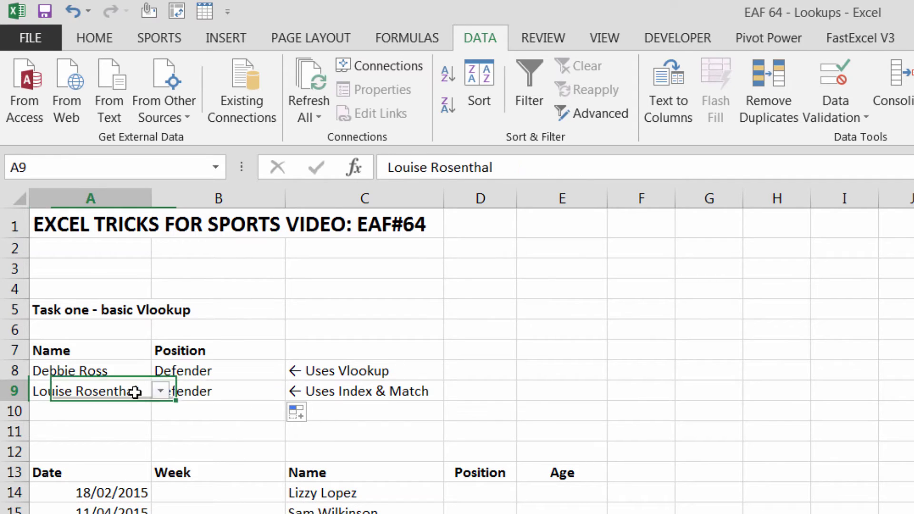
pyautogui.click(160, 391)
pyautogui.moveTo(160, 463); pyautogui.dragTo(160, 424)
pyautogui.click(108, 424)
pyautogui.click(56, 412)
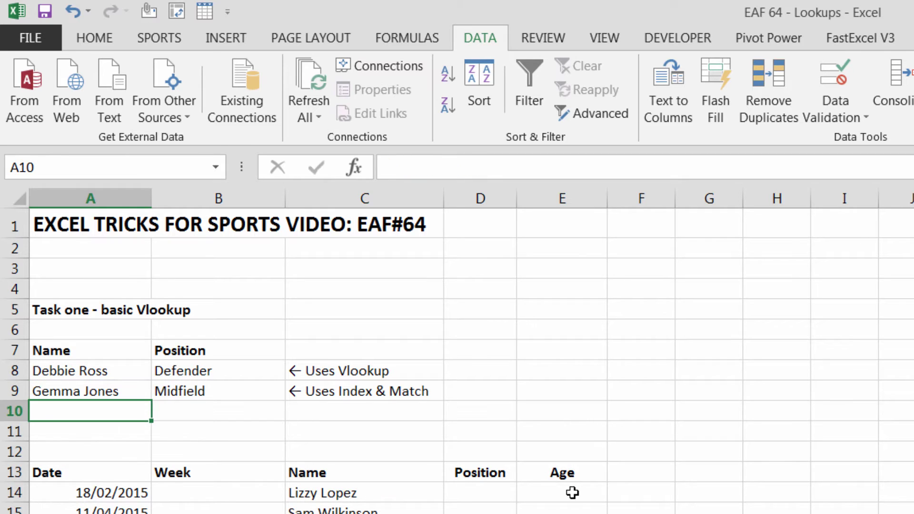
# Pick a different player in A8 so B8 shows Striker, and clear B9.
pyautogui.click(108, 375)
pyautogui.click(160, 370)
pyautogui.click(76, 432)
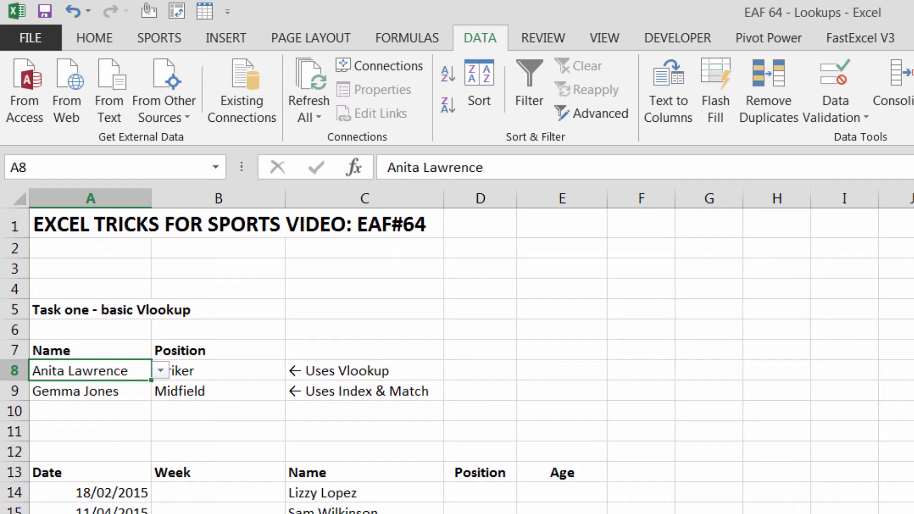
pyautogui.click(236, 394)
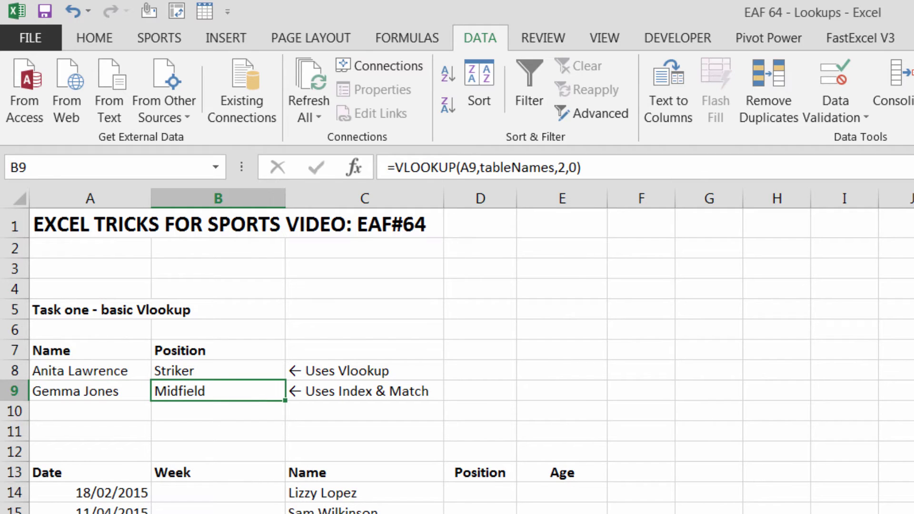
pyautogui.press('Delete')
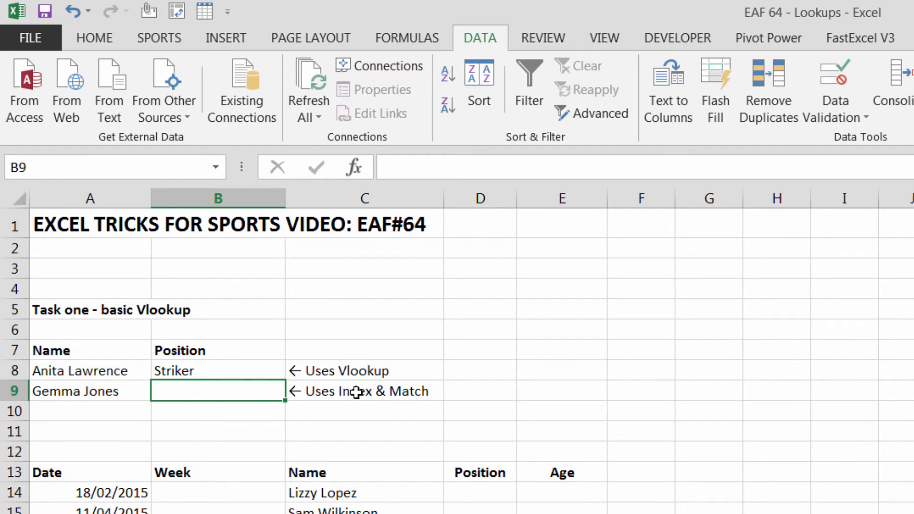
pyautogui.click(218, 374)
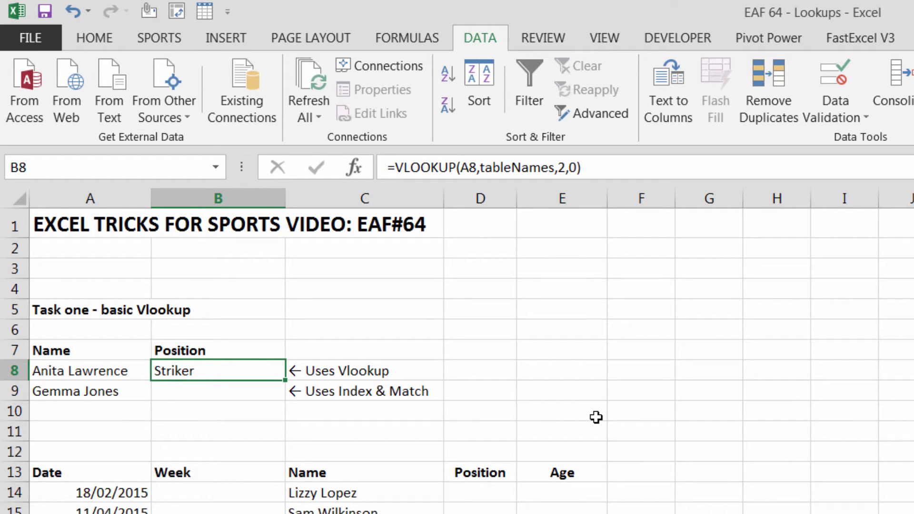
pyautogui.click(236, 491)
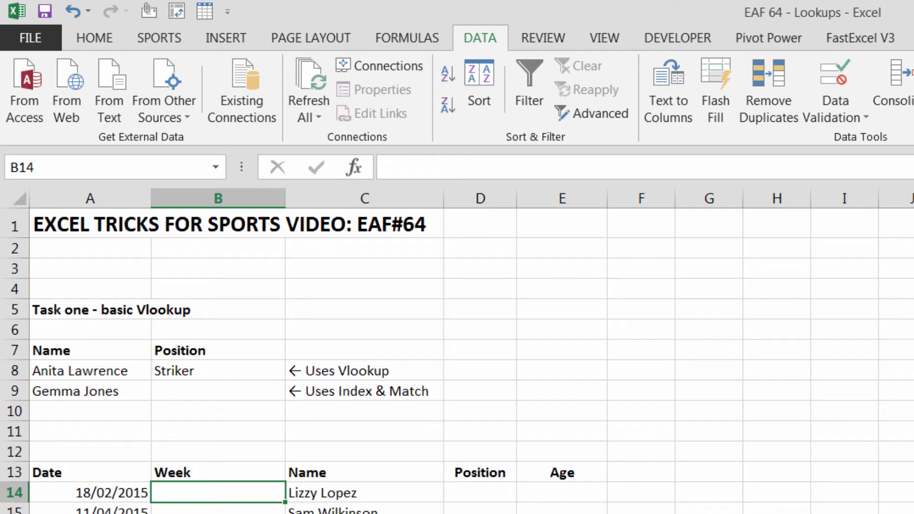
pyautogui.click(96, 494)
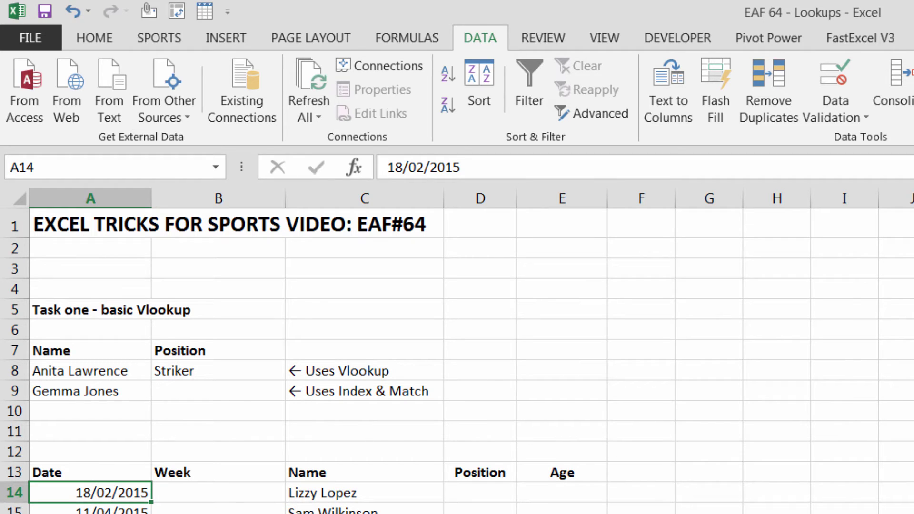
pyautogui.hotkey('ctrl', 'pagedown')
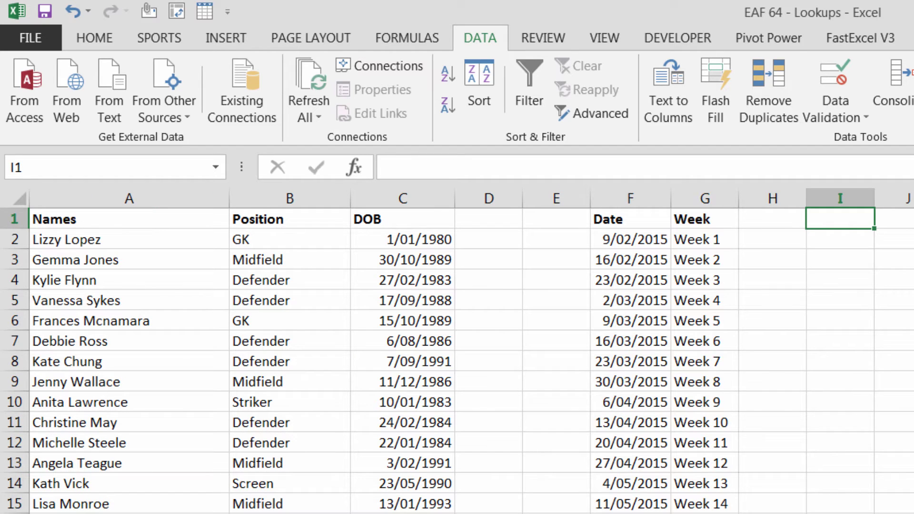
pyautogui.moveTo(638, 236); pyautogui.dragTo(620, 513)
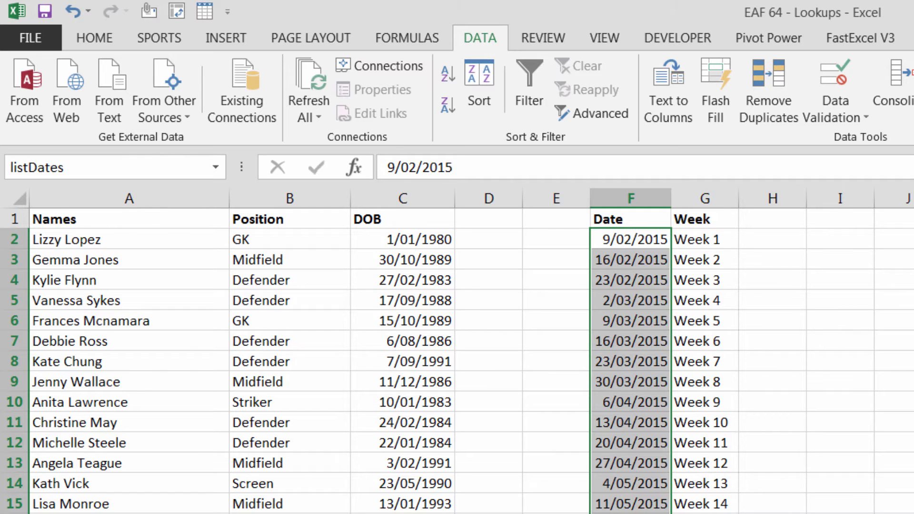
pyautogui.hotkey('ctrl', 'pageup')
# Enter =VLOOKUP(A14,tableDates,2,1) in B14 so it shows Week 2.
pyautogui.click(200, 495)
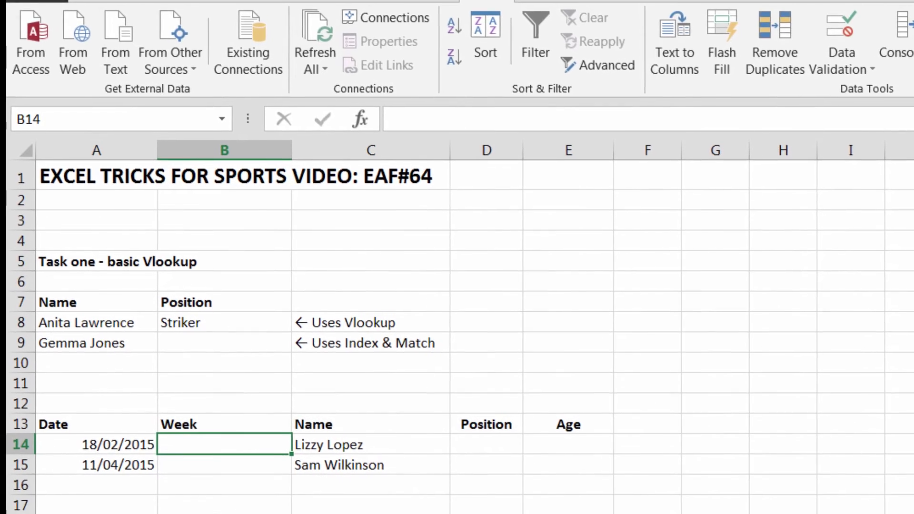
pyautogui.write('=vl')
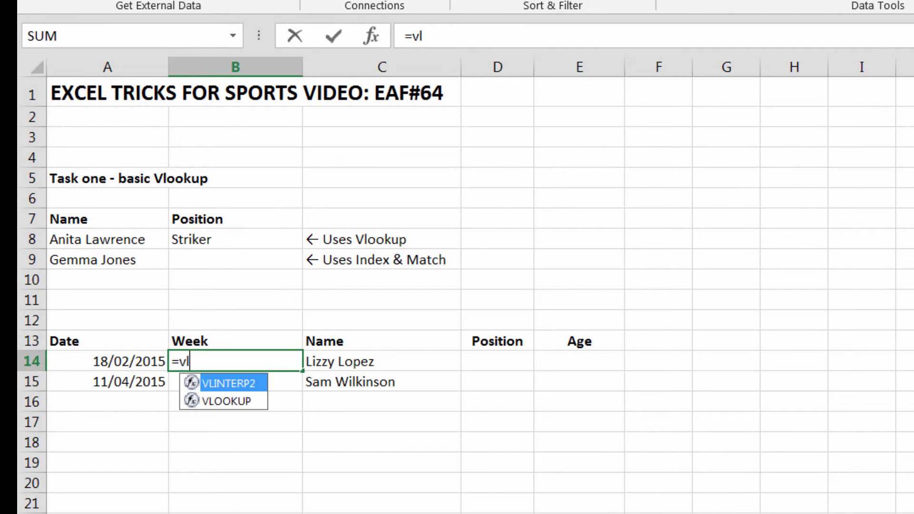
pyautogui.press('Down')
pyautogui.write('=vl')
pyautogui.press('Tab')
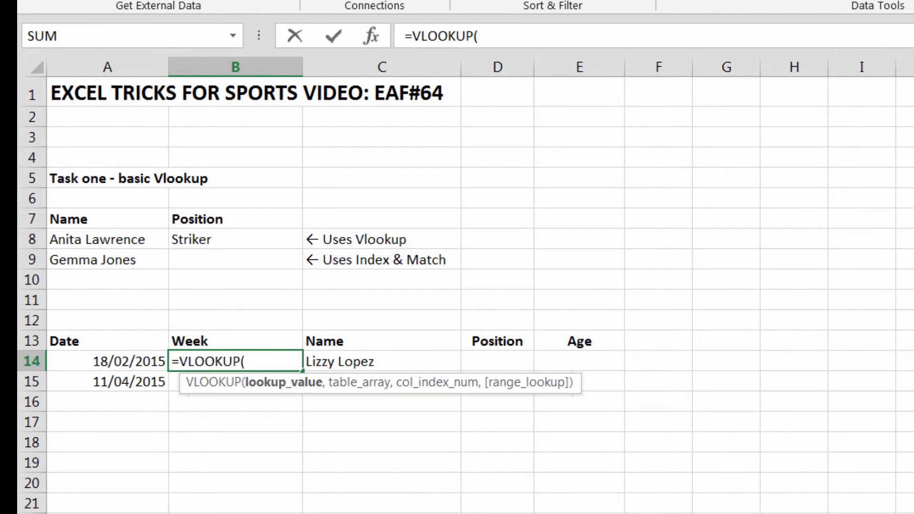
pyautogui.click(113, 359)
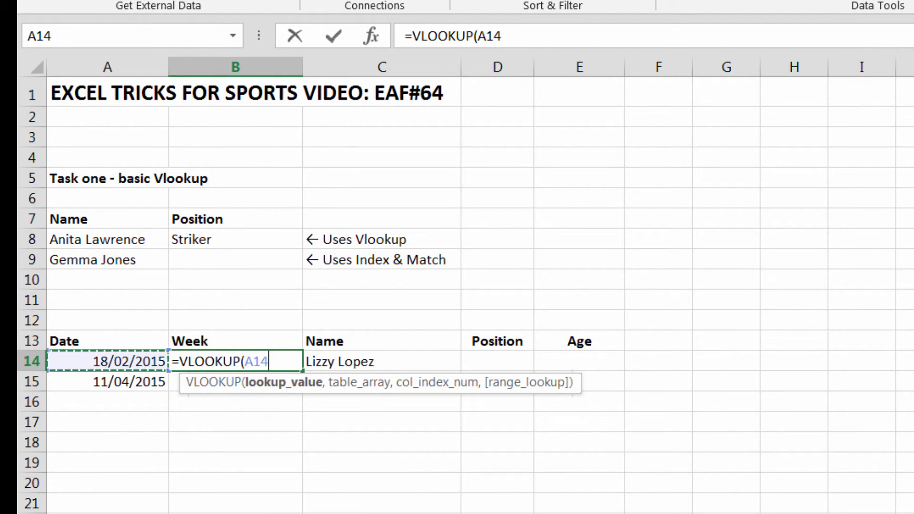
pyautogui.write(',')
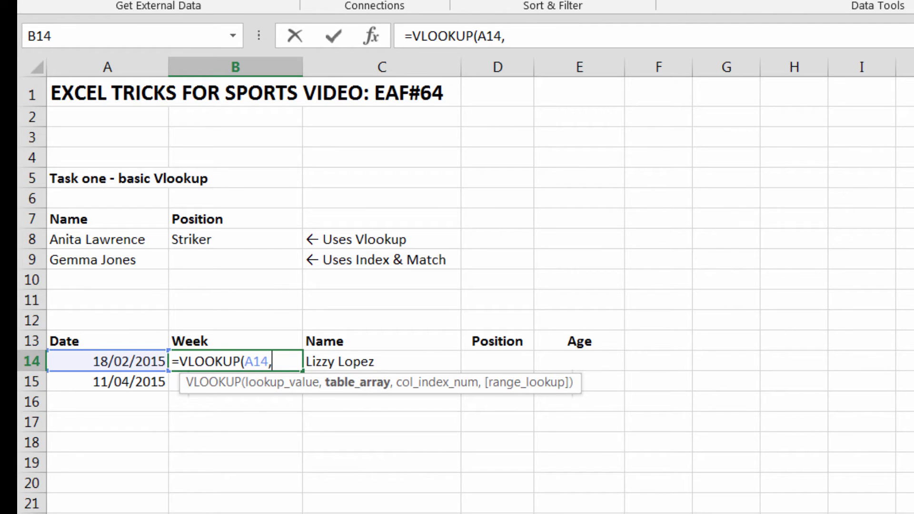
pyautogui.write('tab')
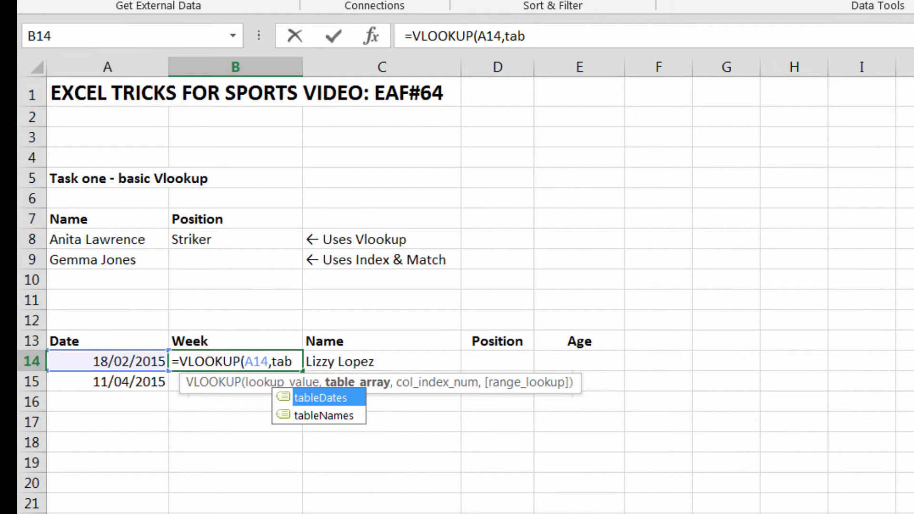
pyautogui.press('Tab')
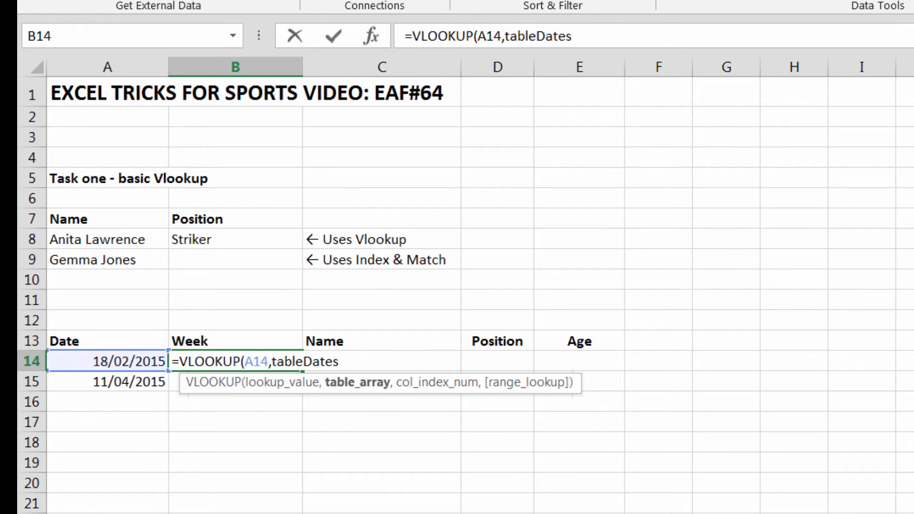
pyautogui.write(',2')
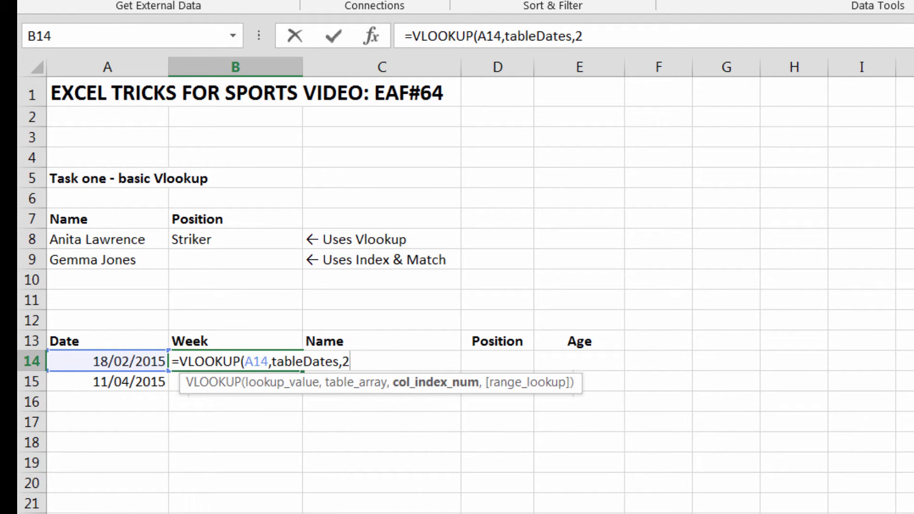
pyautogui.write(',')
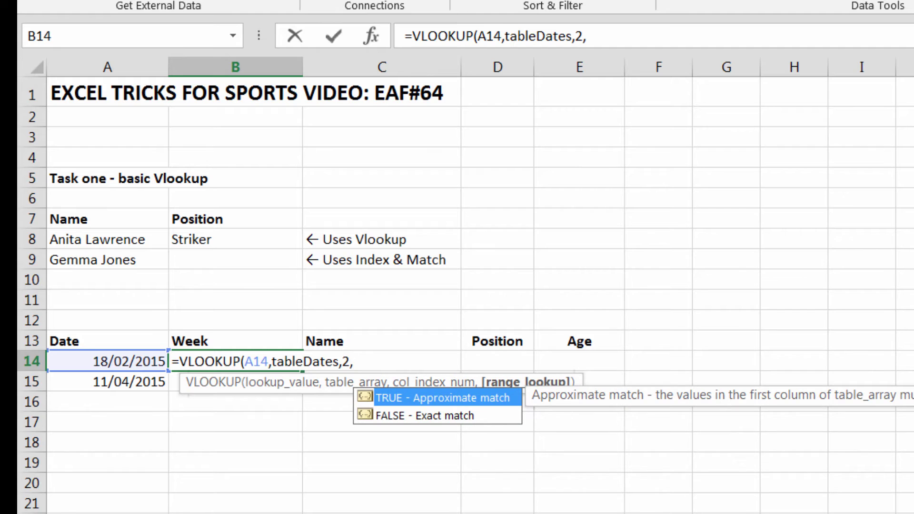
pyautogui.press('Tab')
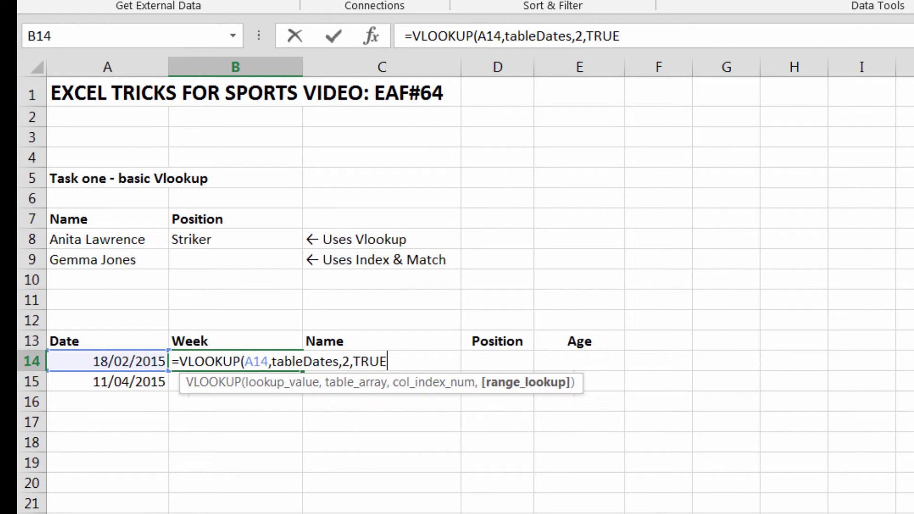
pyautogui.press('BackSpace')
pyautogui.press('BackSpace')
pyautogui.press('BackSpace')
pyautogui.press('BackSpace')
pyautogui.write('1')
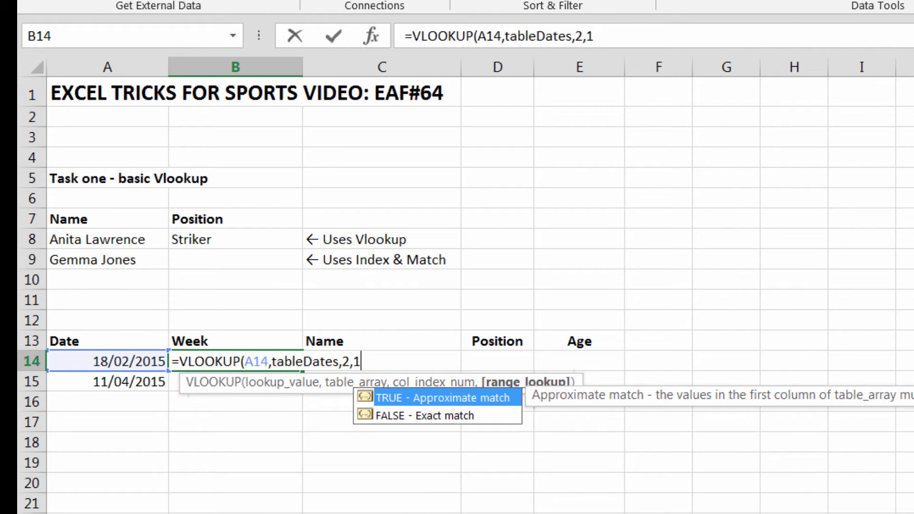
pyautogui.write(')')
pyautogui.press('Return')
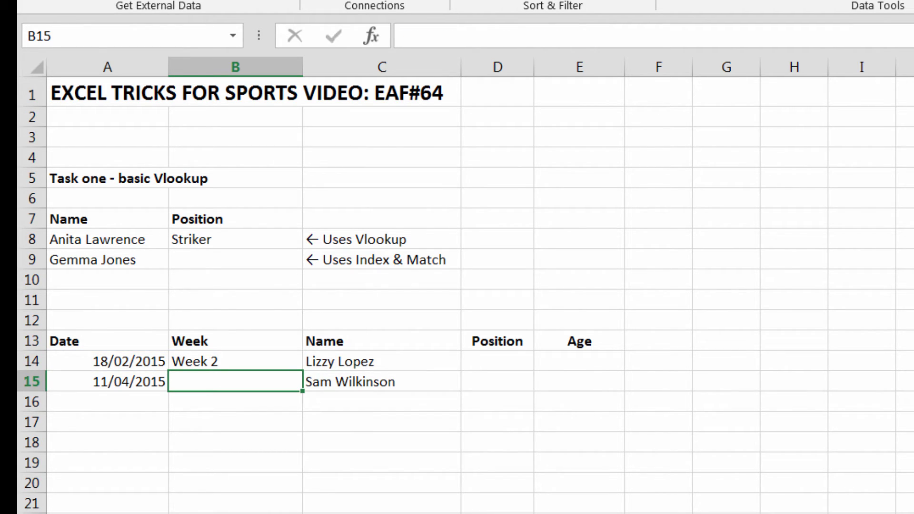
# Change the first match date in A14 to 25/02/2015 so it reads Week 3.
pyautogui.click(117, 360)
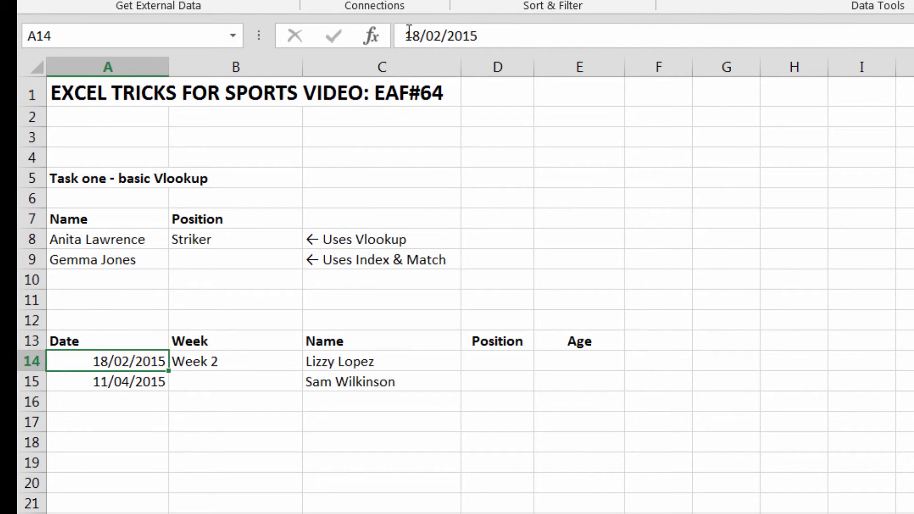
pyautogui.click(412, 34)
pyautogui.press('Delete')
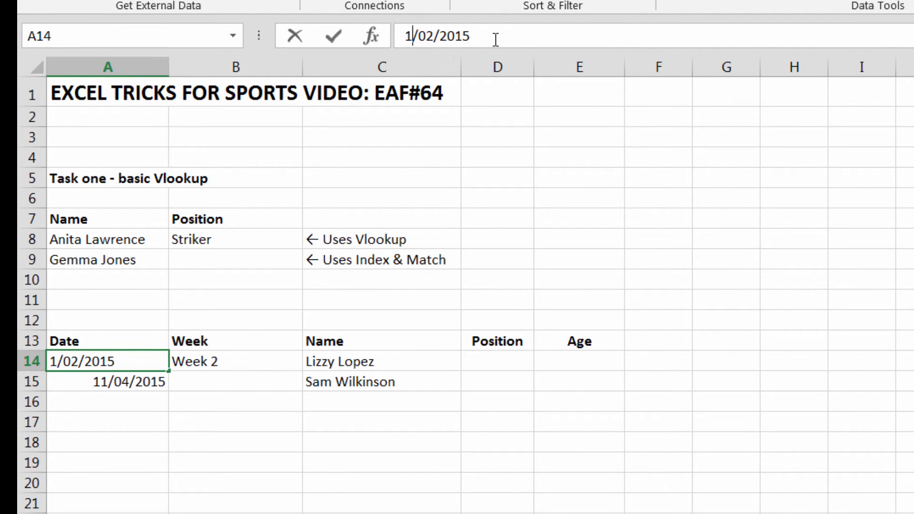
pyautogui.press('BackSpace')
pyautogui.write('25')
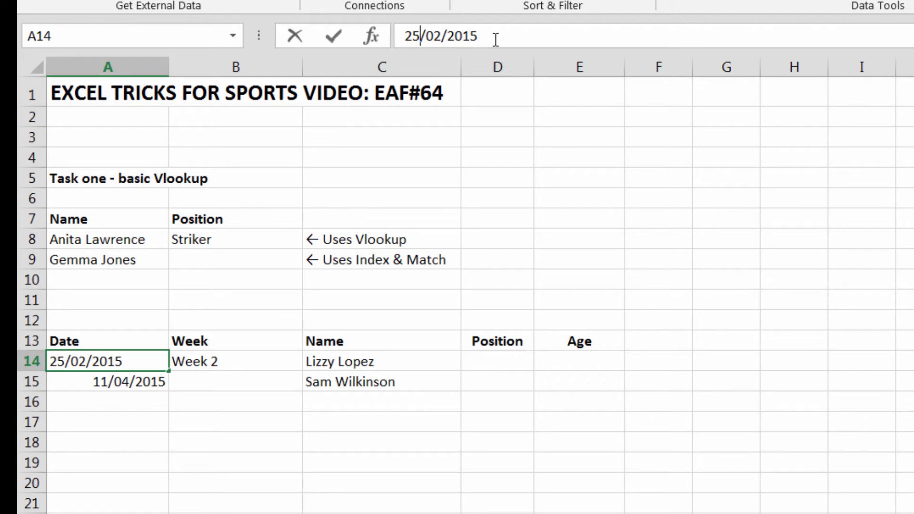
pyautogui.press('Return')
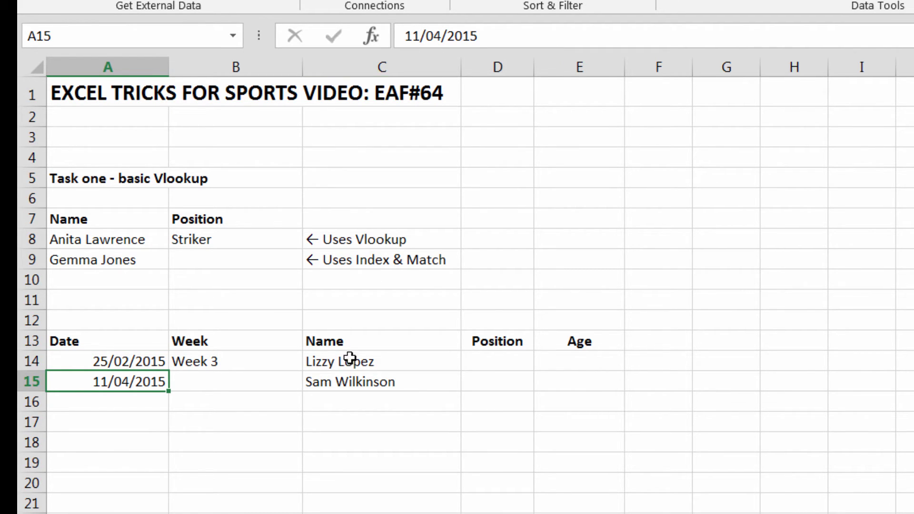
# Copy the B14 week lookup down to B15, giving Week 9 for the second match.
pyautogui.click(240, 360)
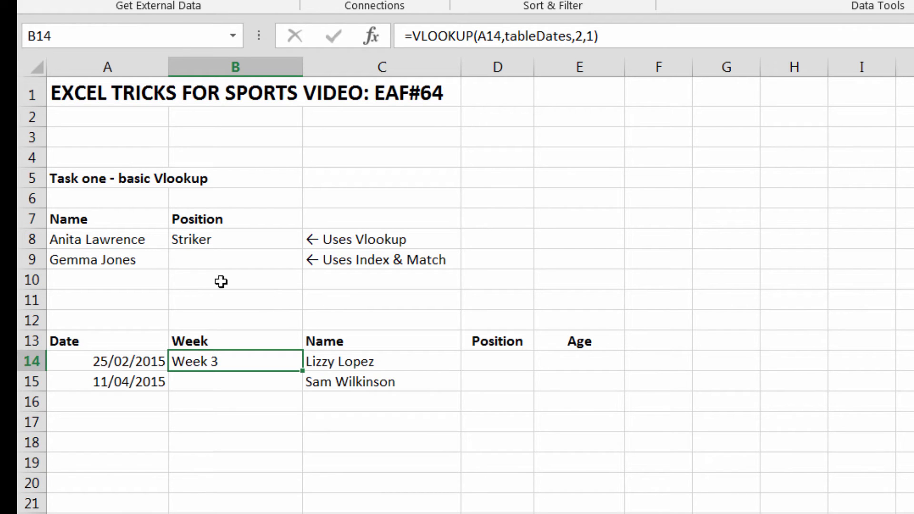
pyautogui.click(150, 242)
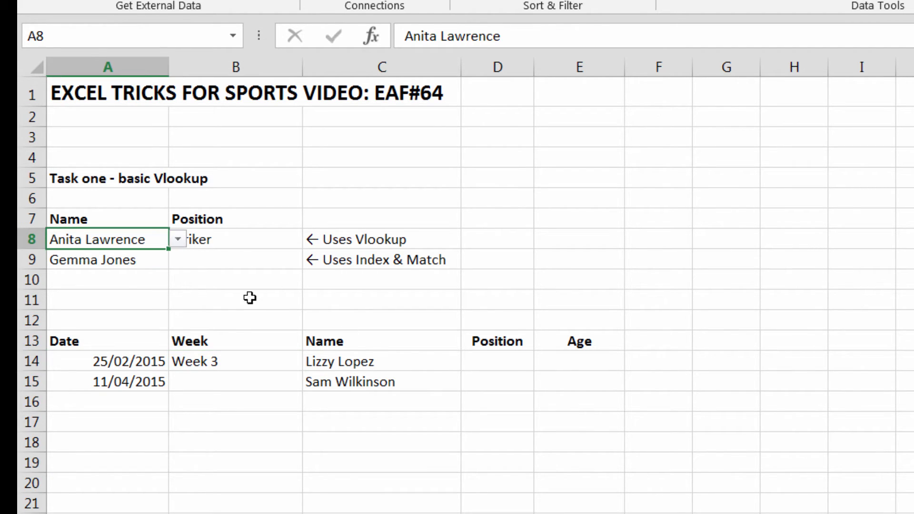
pyautogui.click(116, 274)
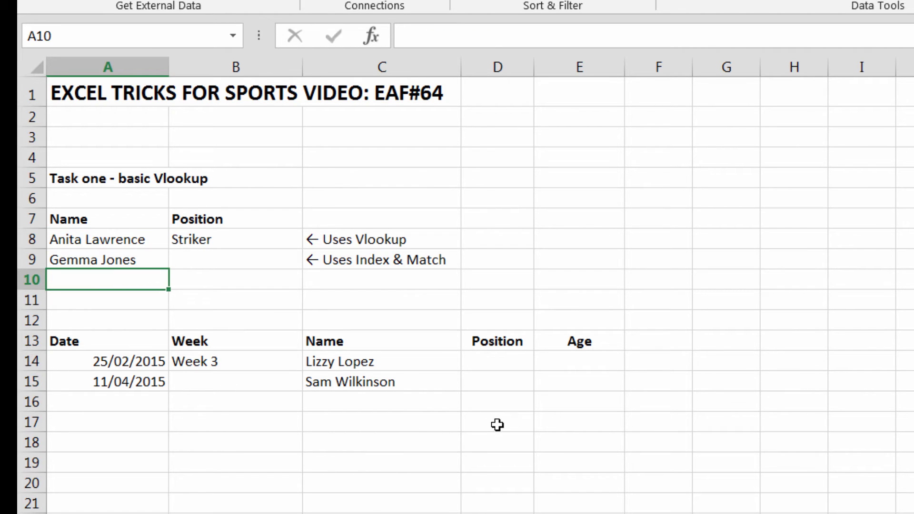
pyautogui.click(650, 385)
pyautogui.click(266, 362)
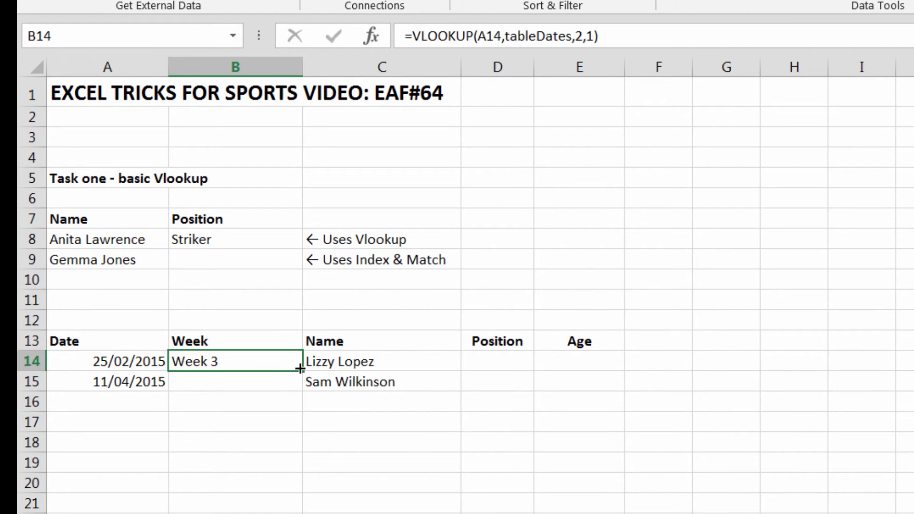
pyautogui.moveTo(300, 369); pyautogui.dragTo(306, 385)
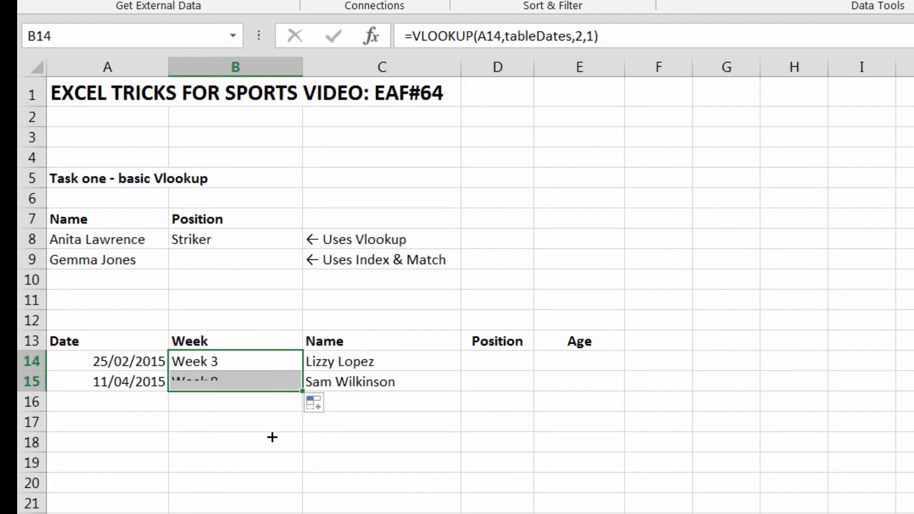
pyautogui.click(235, 386)
pyautogui.click(233, 405)
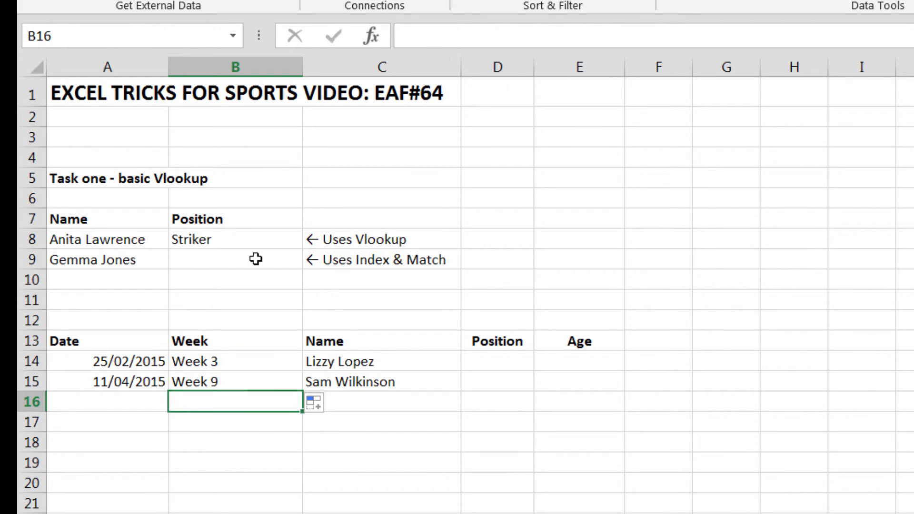
pyautogui.click(499, 361)
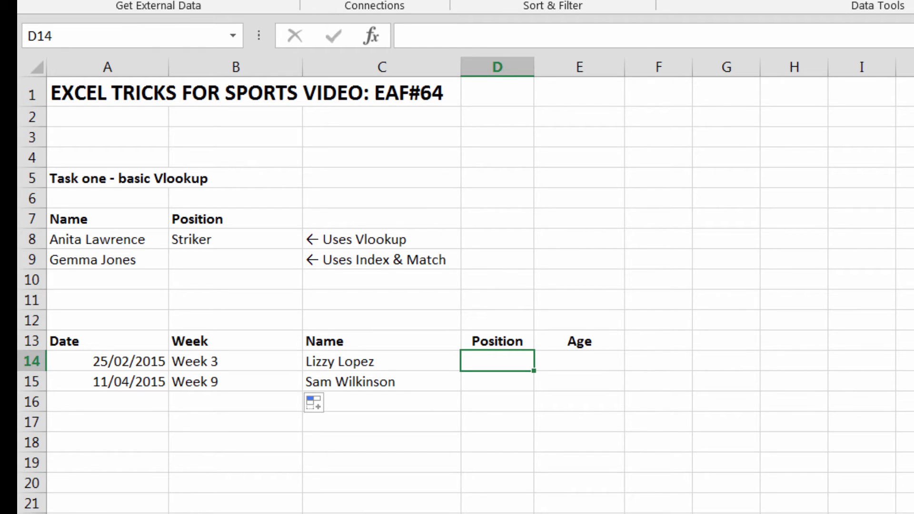
# Enter =VLOOKUP(C14,tableNames,2,0) in D14, returning GK.
pyautogui.click(376, 365)
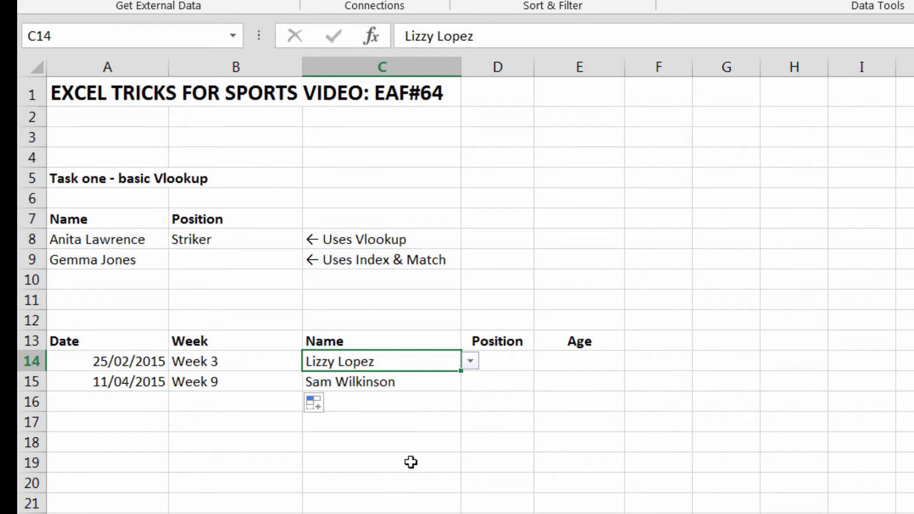
pyautogui.click(506, 363)
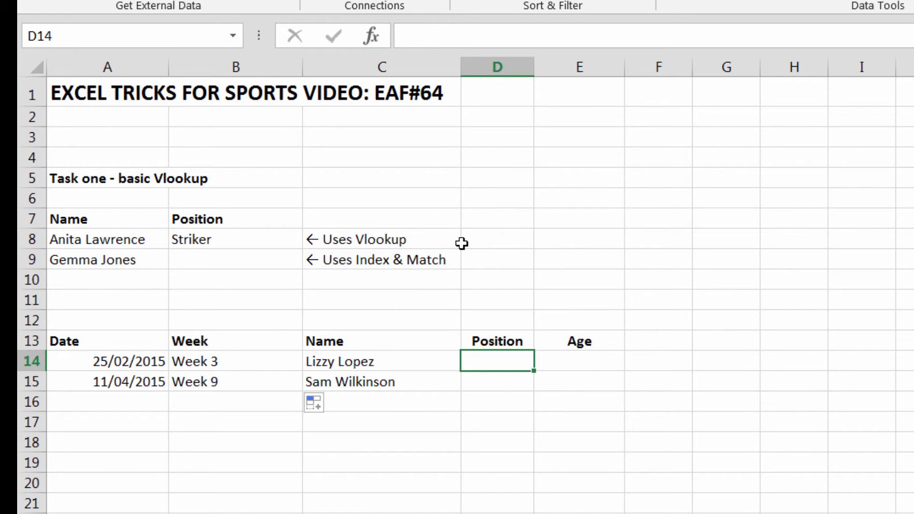
pyautogui.write('=vl')
pyautogui.press('Down')
pyautogui.press('Tab')
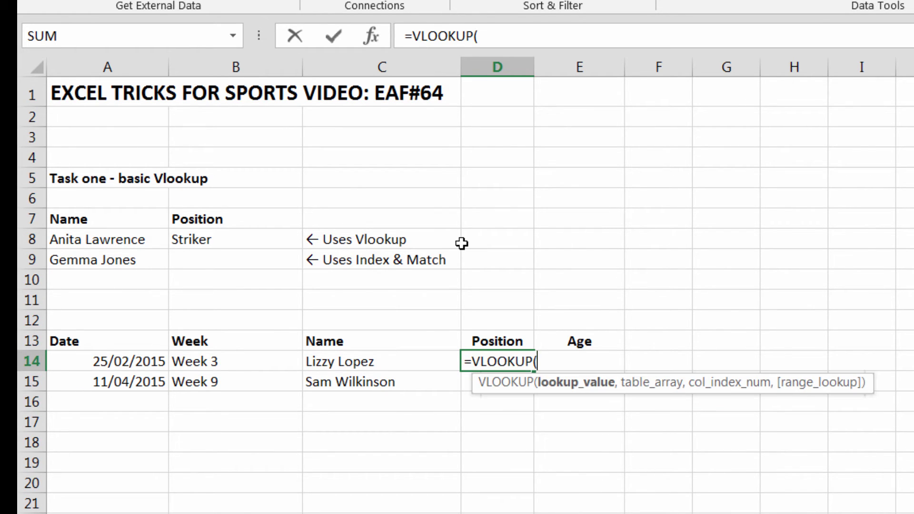
pyautogui.click(364, 367)
pyautogui.write(',tab')
pyautogui.press('Down')
pyautogui.press('Tab')
pyautogui.write(',2,')
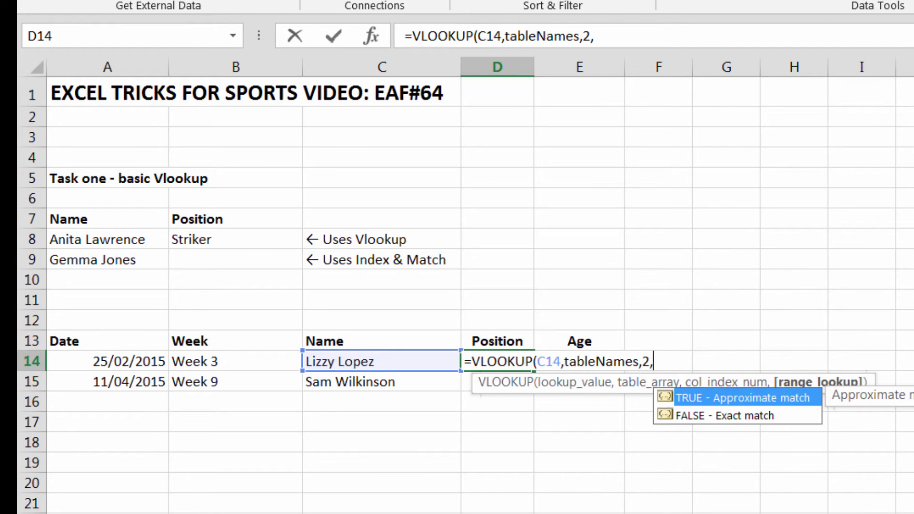
pyautogui.write('0)')
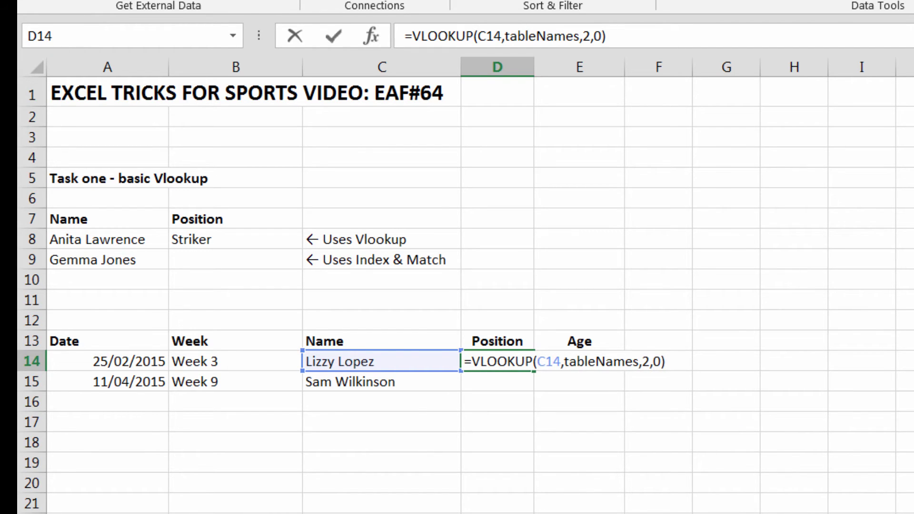
pyautogui.press('Return')
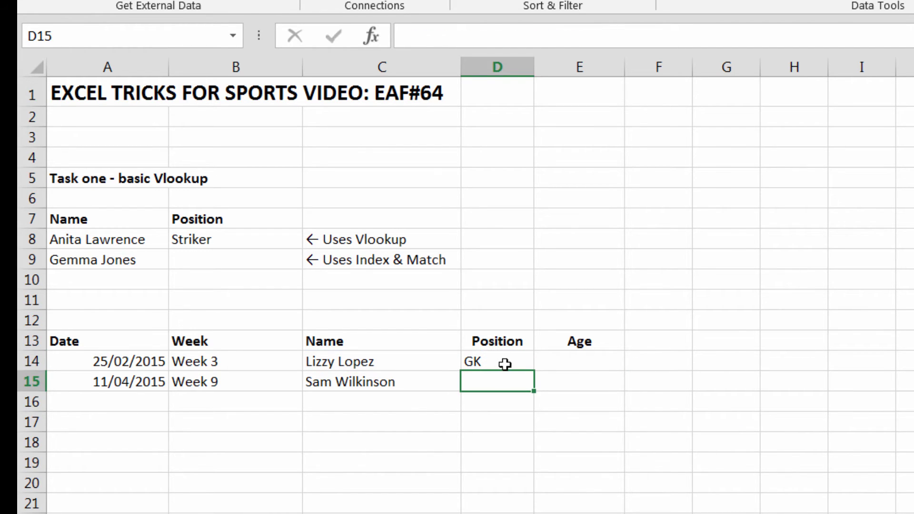
# Copy the position lookup down to D15, giving Midfield.
pyautogui.click(516, 364)
pyautogui.moveTo(533, 371); pyautogui.dragTo(531, 385)
pyautogui.click(590, 362)
# Copy the position lookup into E14 with its lookup value pointing at C14.
pyautogui.click(495, 363)
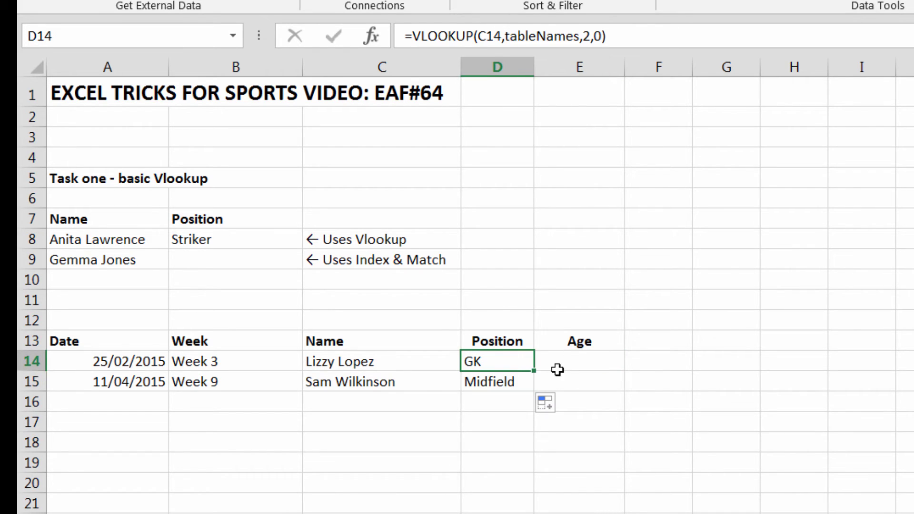
pyautogui.moveTo(536, 369); pyautogui.dragTo(612, 361)
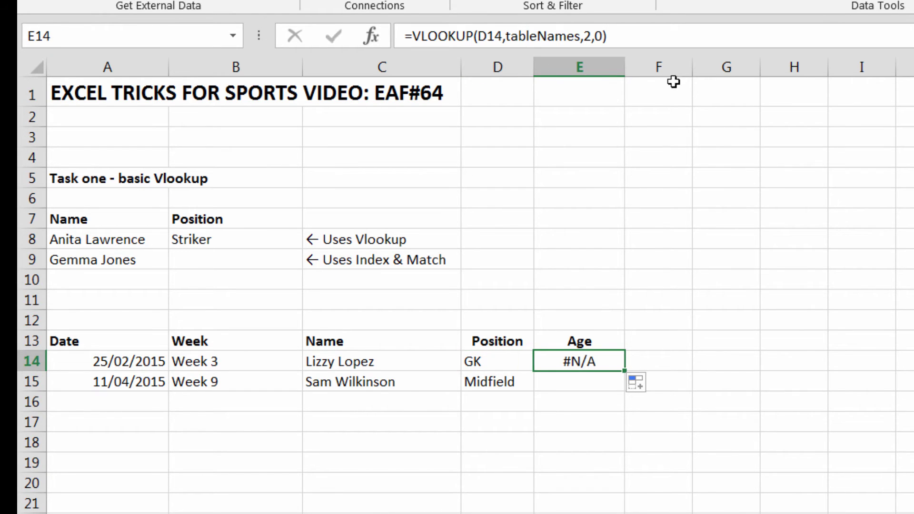
pyautogui.click(668, 34)
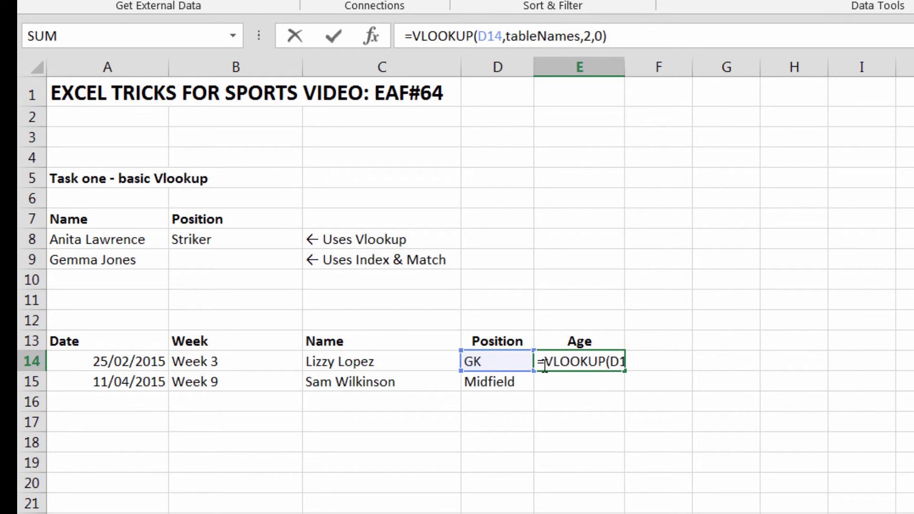
pyautogui.moveTo(507, 360); pyautogui.dragTo(419, 367)
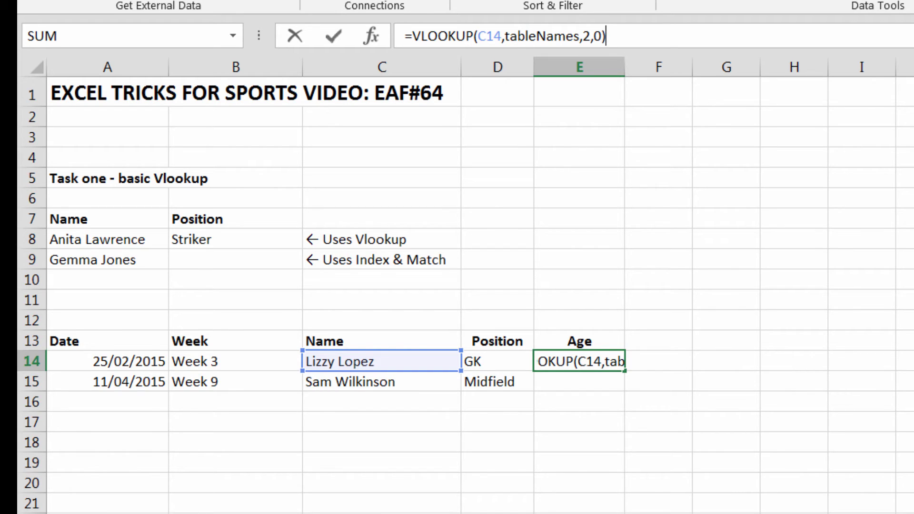
pyautogui.press('Return')
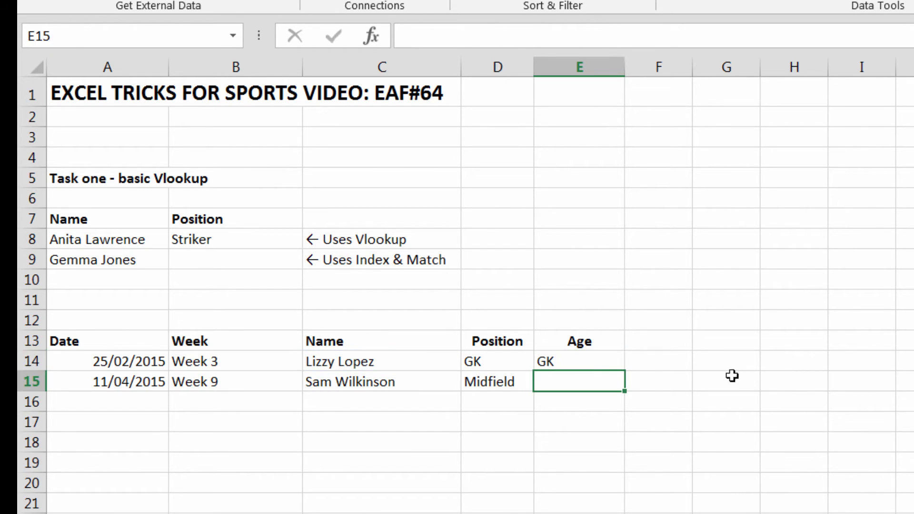
pyautogui.click(597, 365)
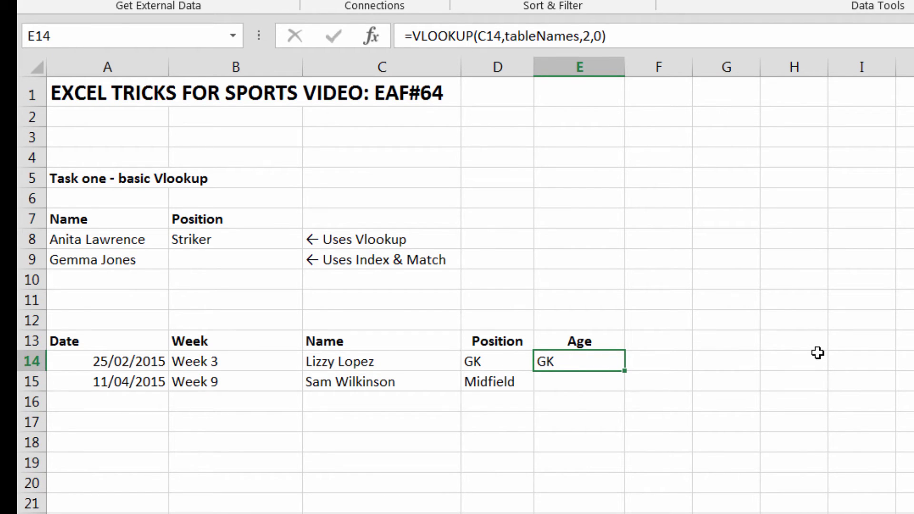
# Change E14's column index to 3 and fill it to E15, returning 29221 and 30134.
pyautogui.click(582, 37)
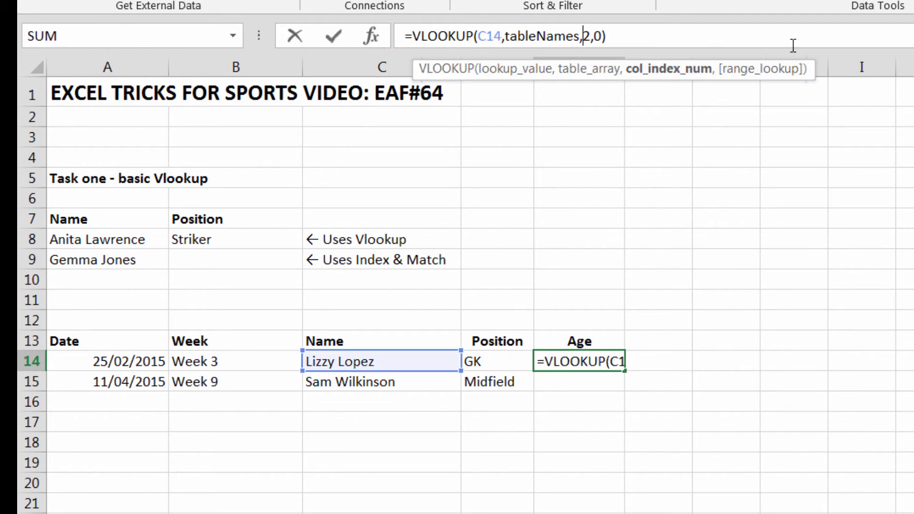
pyautogui.press('Delete')
pyautogui.write('3')
pyautogui.press('Return')
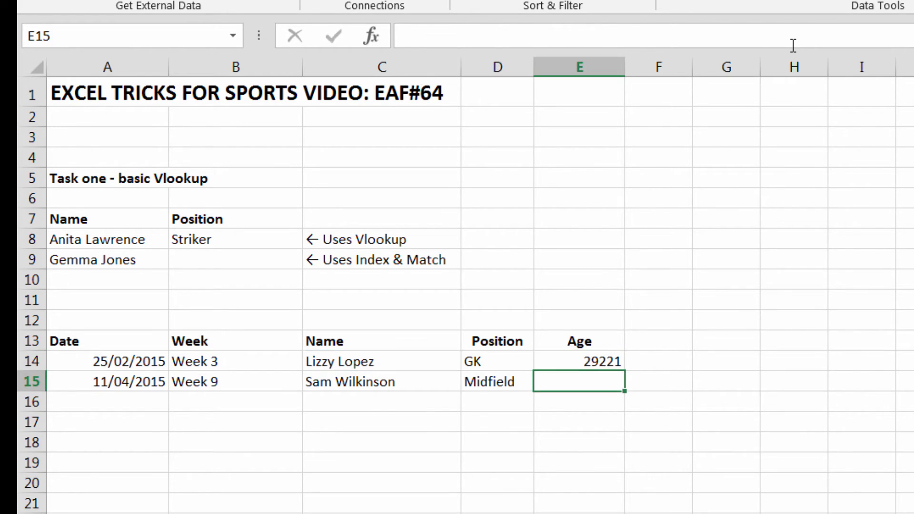
pyautogui.click(603, 364)
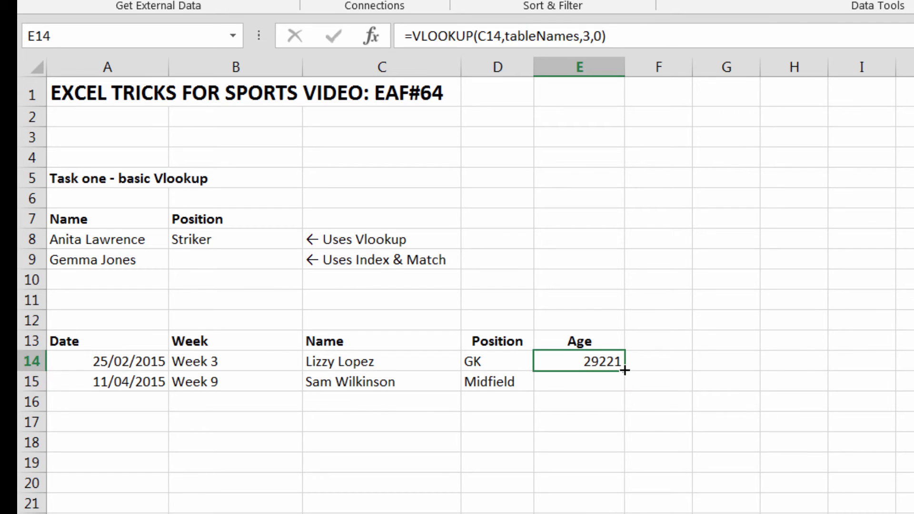
pyautogui.moveTo(625, 370); pyautogui.dragTo(621, 388)
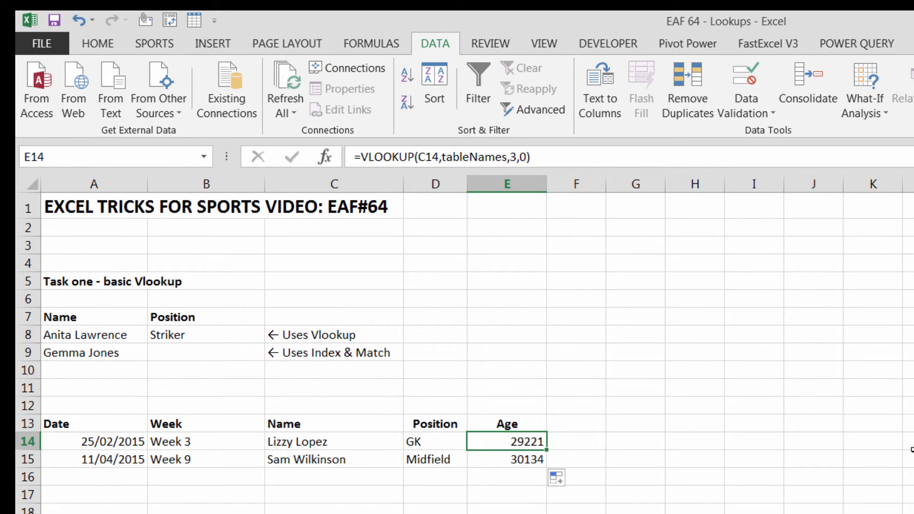
# Centre the Age results in E14:E15.
pyautogui.moveTo(514, 459); pyautogui.dragTo(510, 441)
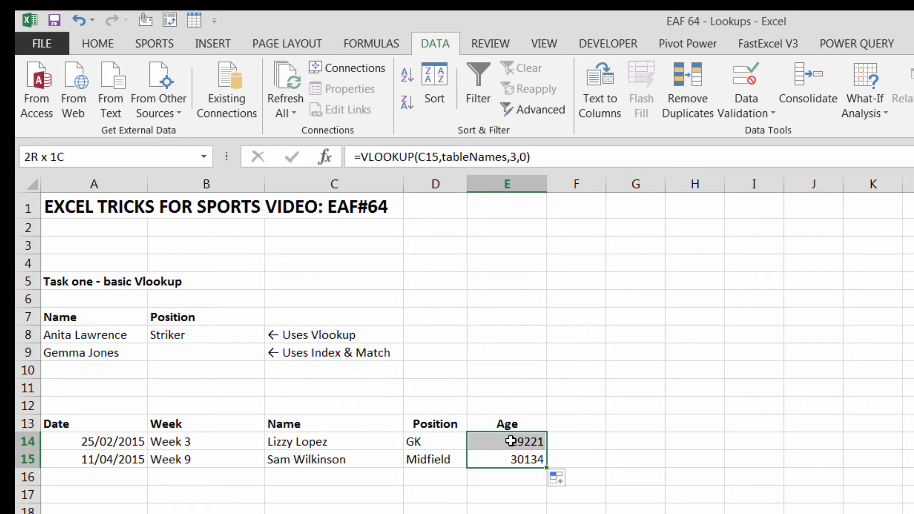
pyautogui.click(105, 44)
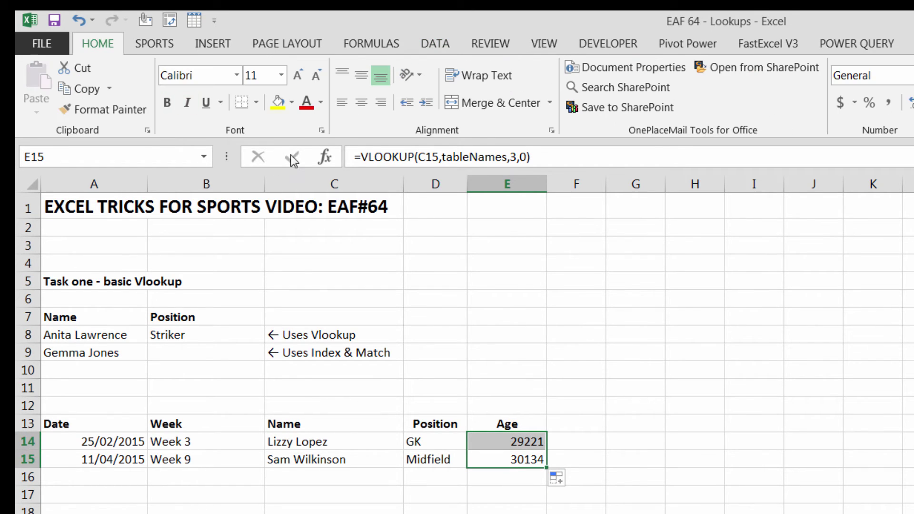
pyautogui.click(362, 103)
pyautogui.click(619, 445)
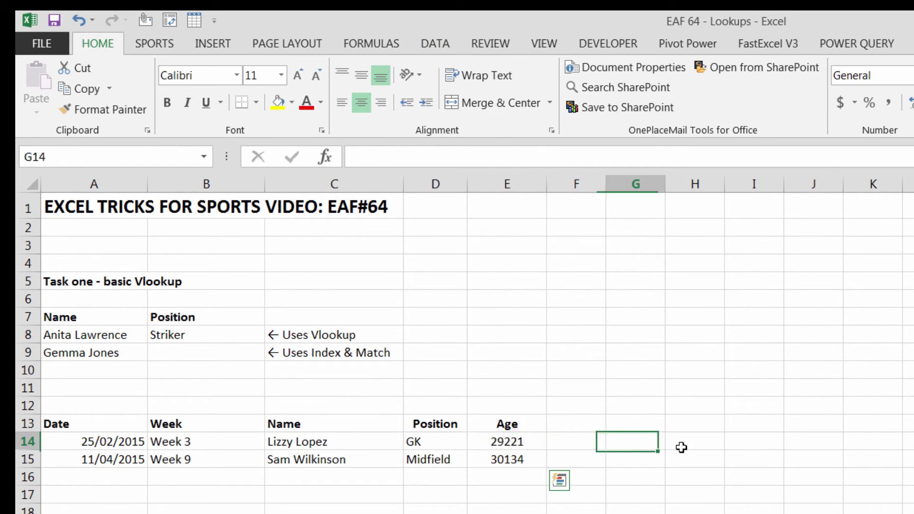
pyautogui.click(541, 443)
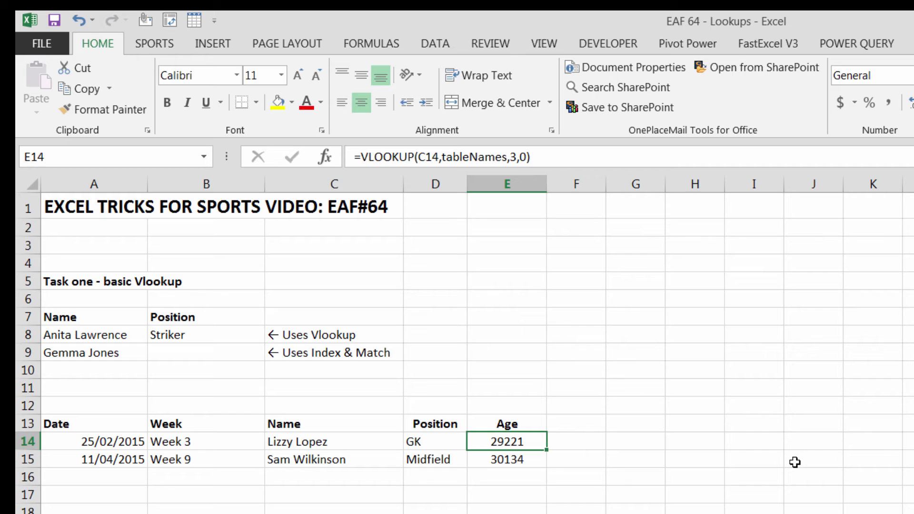
pyautogui.click(640, 441)
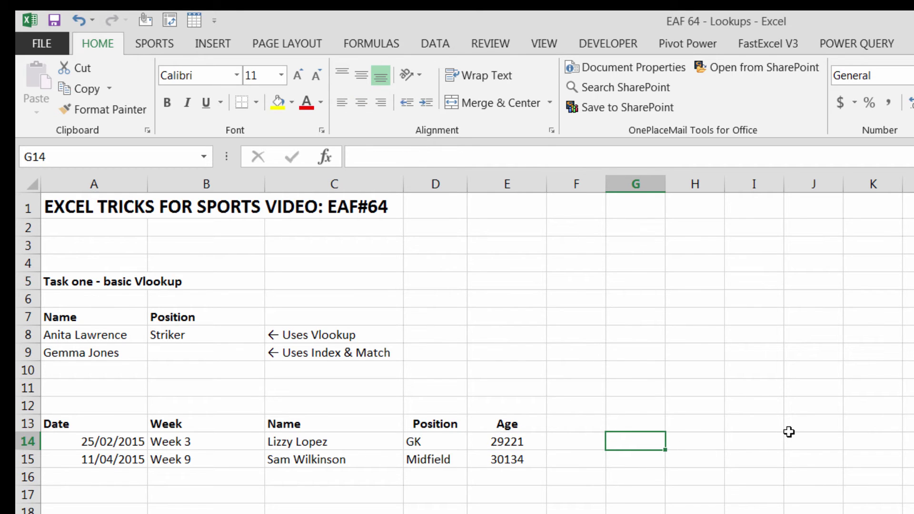
pyautogui.write('1/1/')
pyautogui.write('1/1/19')
pyautogui.write('00')
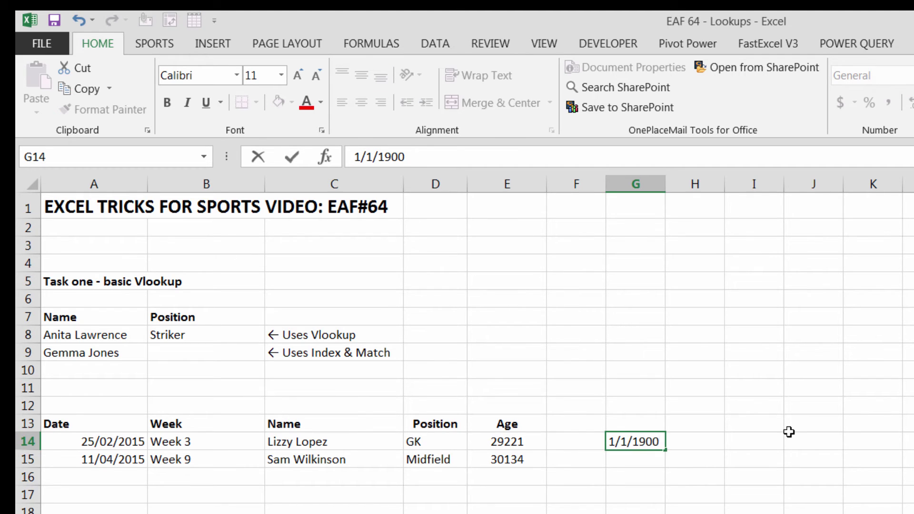
pyautogui.press('Return')
pyautogui.press('Up')
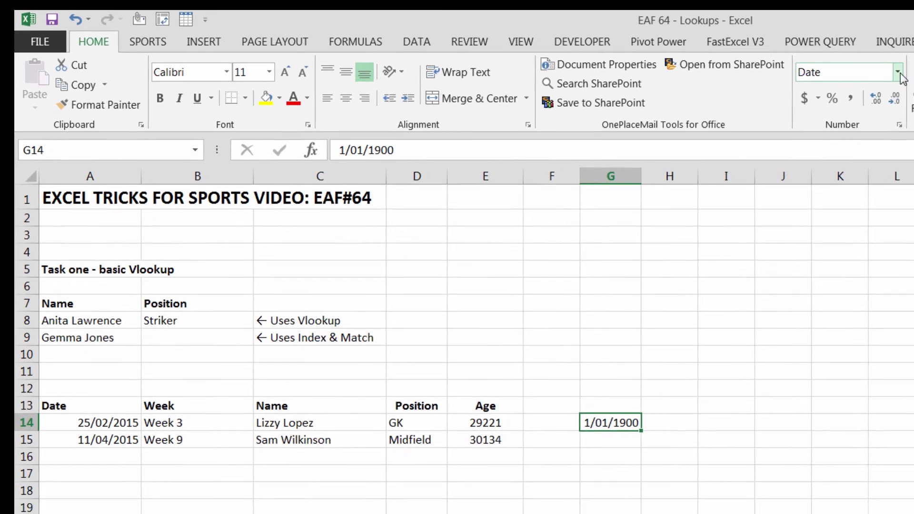
pyautogui.click(912, 75)
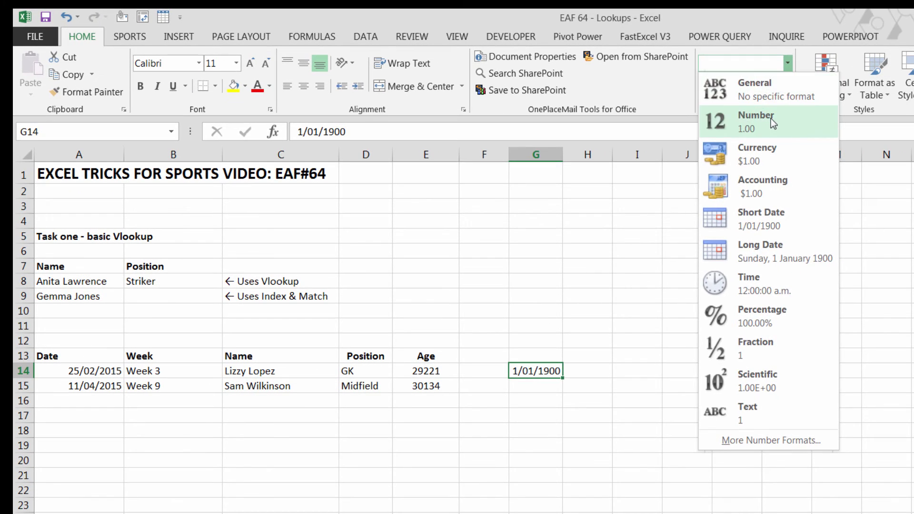
pyautogui.click(773, 123)
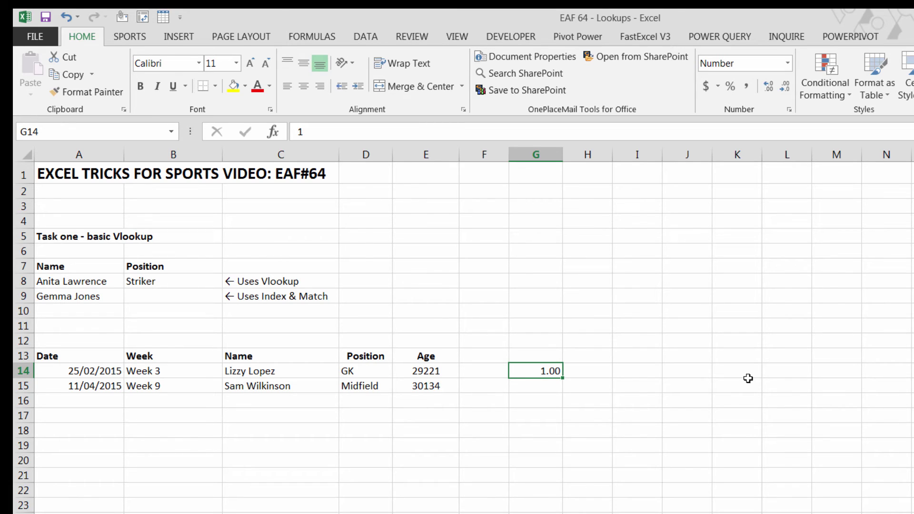
pyautogui.press('F2')
pyautogui.write('/1/2000')
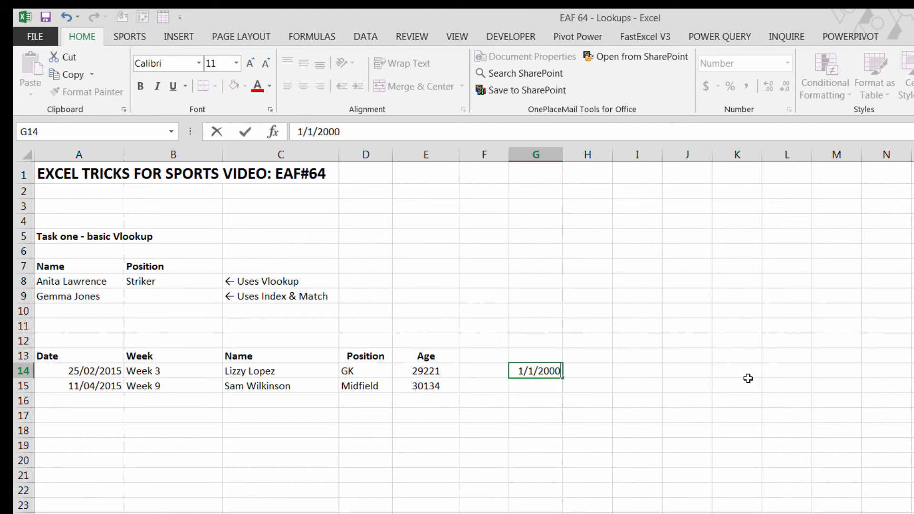
pyautogui.press('Return')
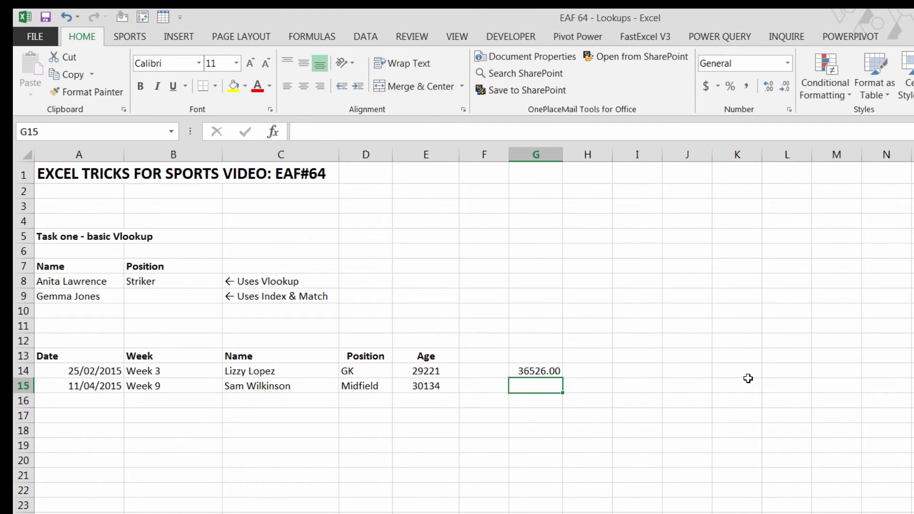
pyautogui.press('Up')
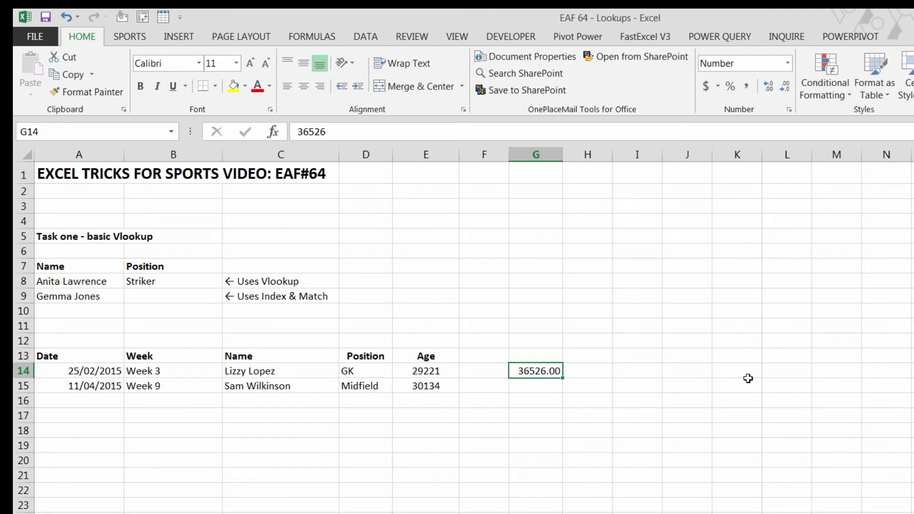
pyautogui.press('Delete')
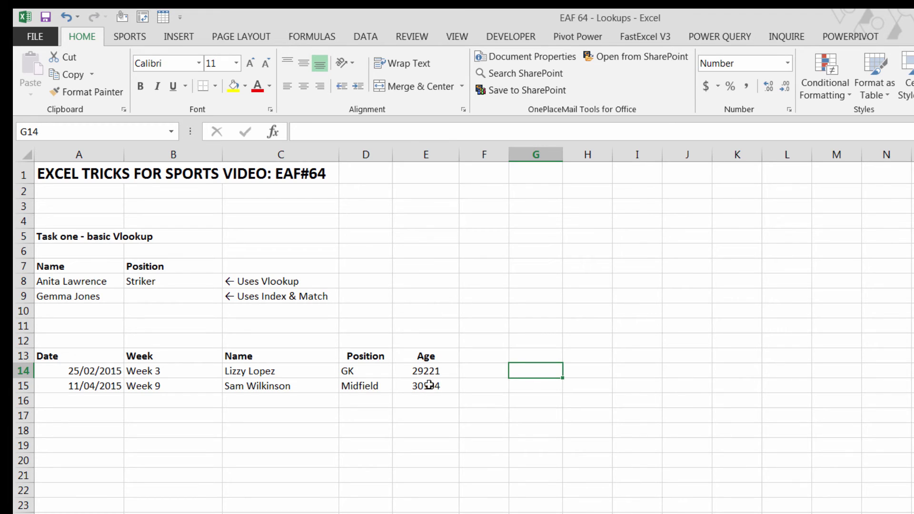
# Format E14:E15 as Short Date, showing 1/01/1980 and 2/07/1982.
pyautogui.moveTo(433, 371); pyautogui.dragTo(432, 386)
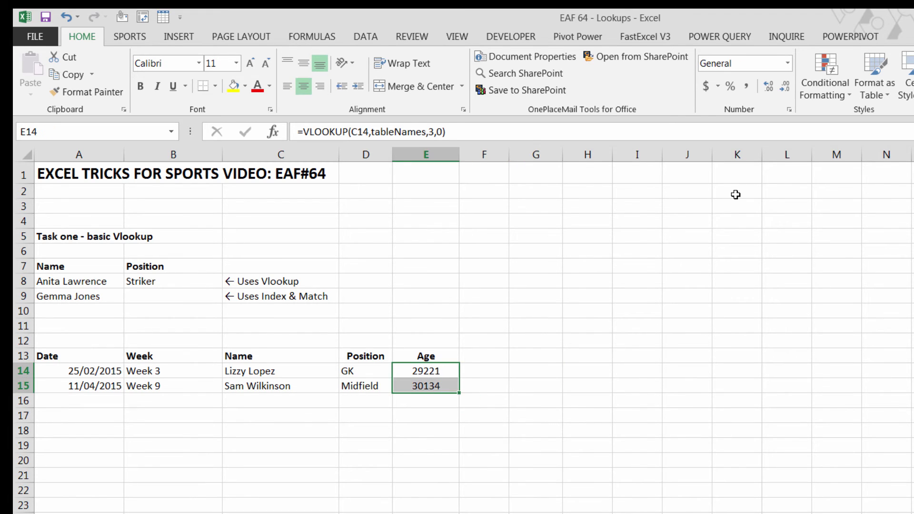
pyautogui.click(787, 63)
pyautogui.click(760, 212)
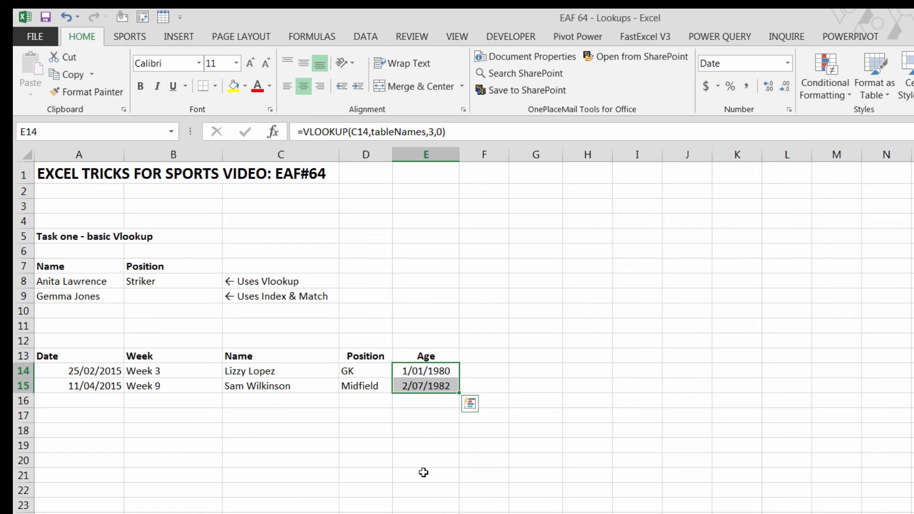
pyautogui.click(414, 416)
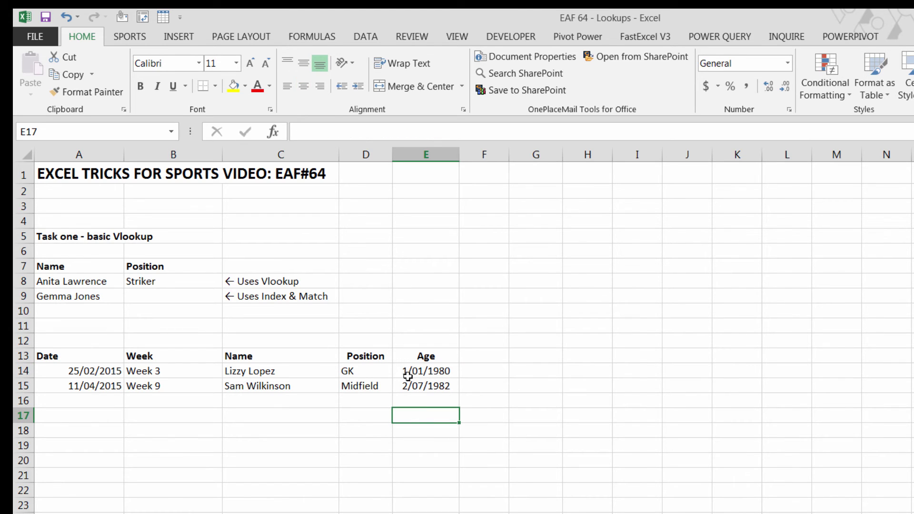
# Rename the E13 header to DOB, then undo it back to Age.
pyautogui.click(424, 354)
pyautogui.write('DOB')
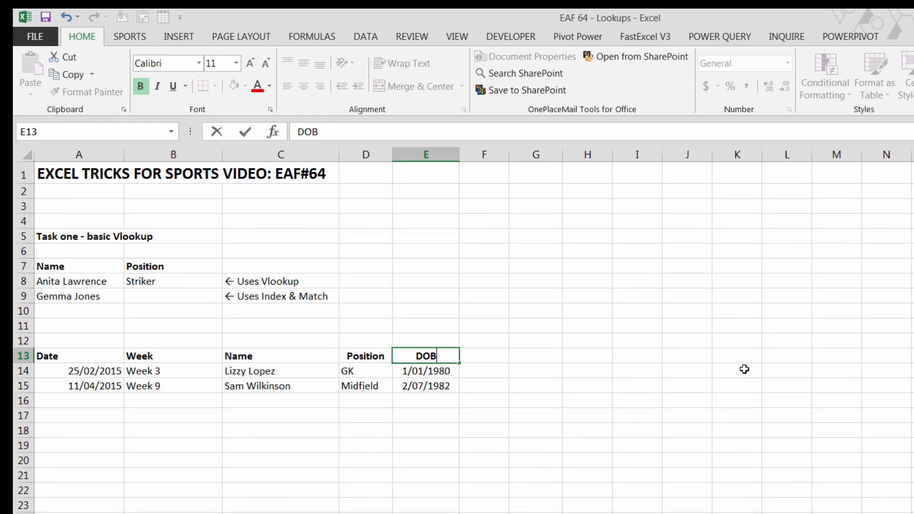
pyautogui.press('Return')
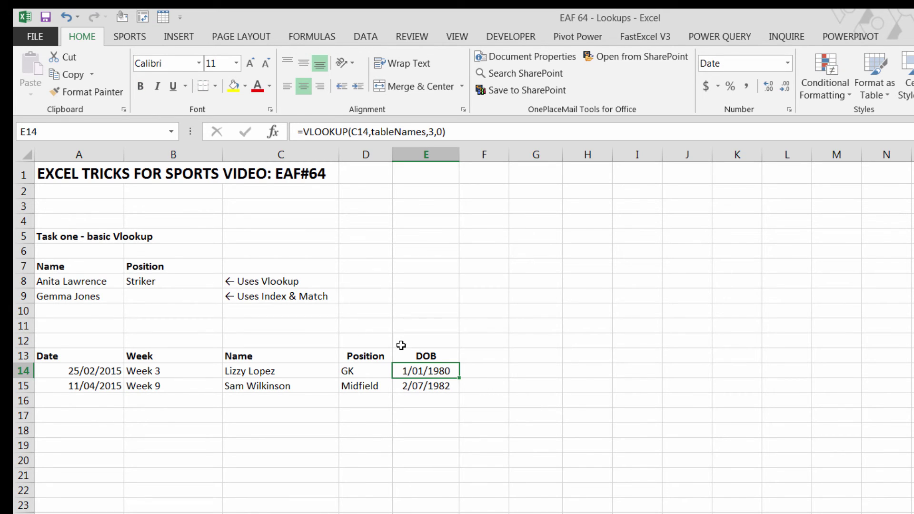
pyautogui.click(427, 355)
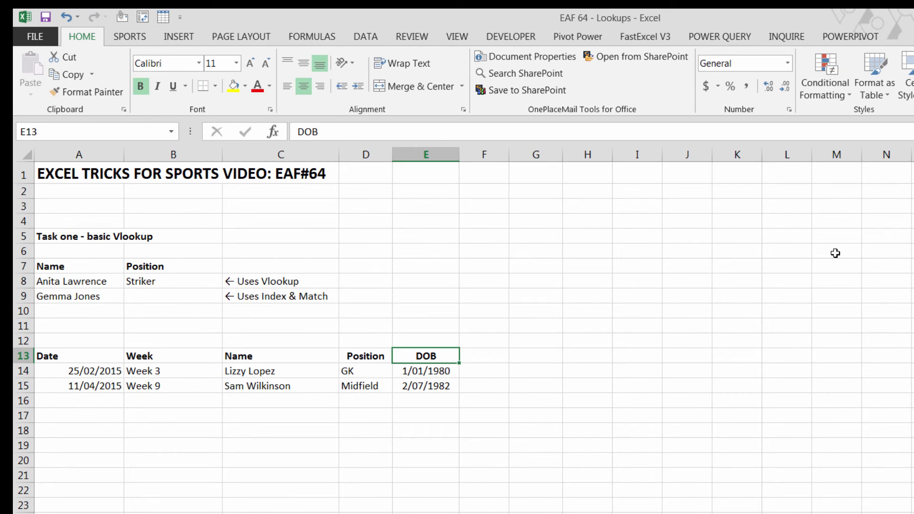
pyautogui.hotkey('ctrl', 'z')
pyautogui.press('Down')
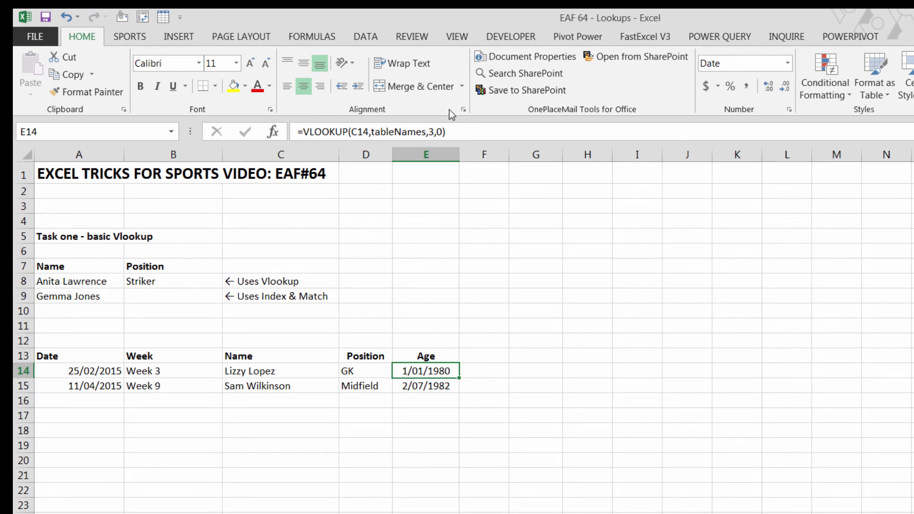
# Make E14 subtract the looked-up birth date from the A14 match date, formatted as Number.
pyautogui.click(303, 131)
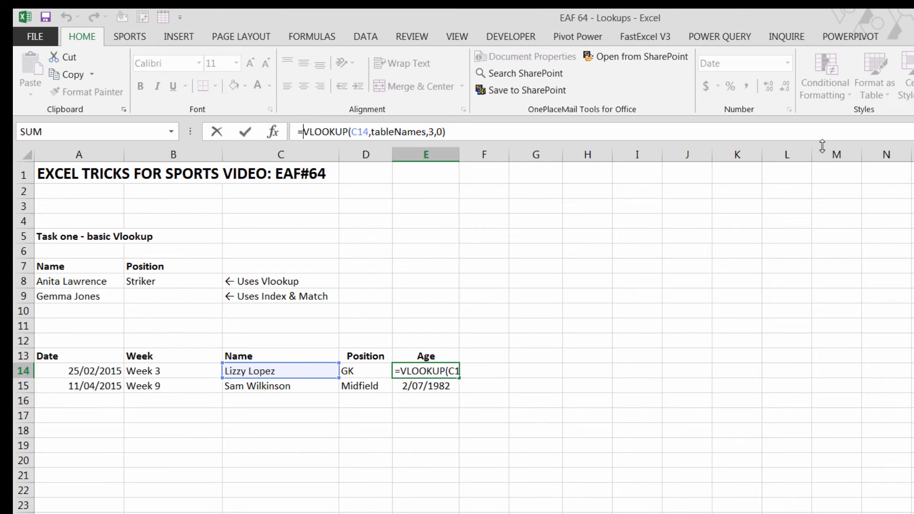
pyautogui.click(88, 370)
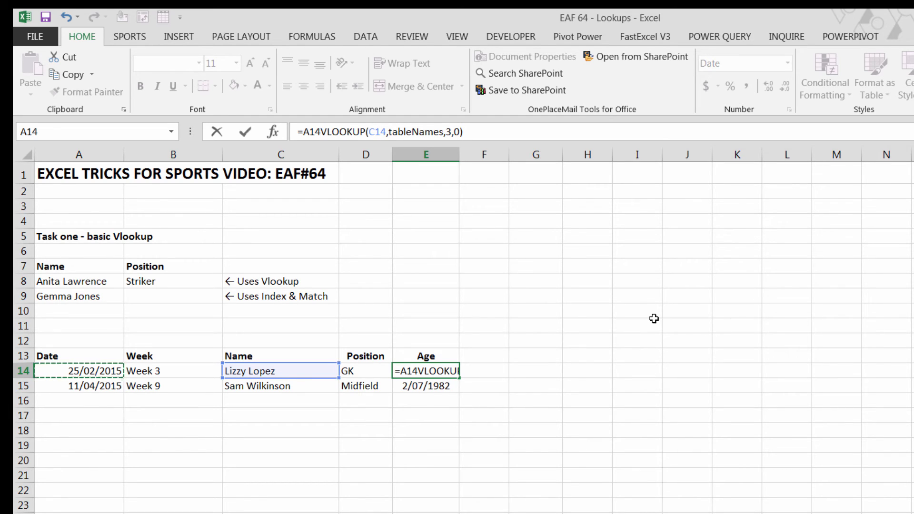
pyautogui.write('-')
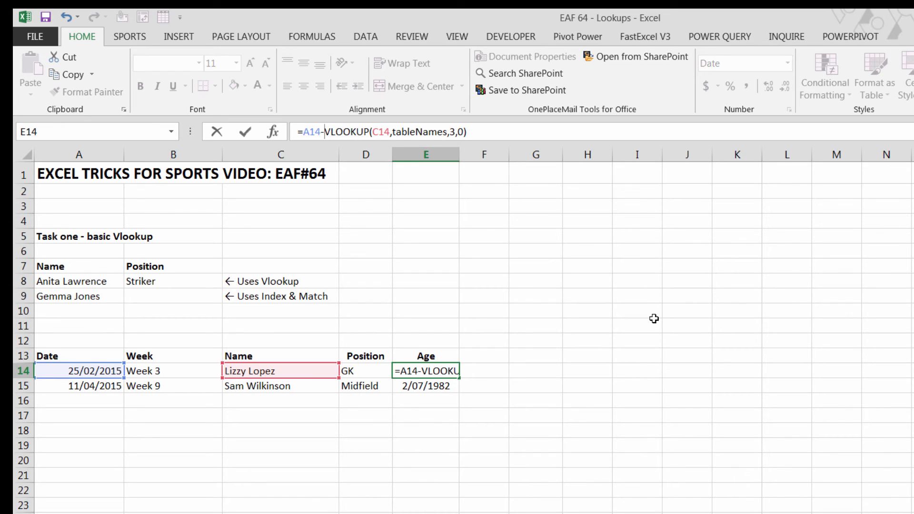
pyautogui.press('Return')
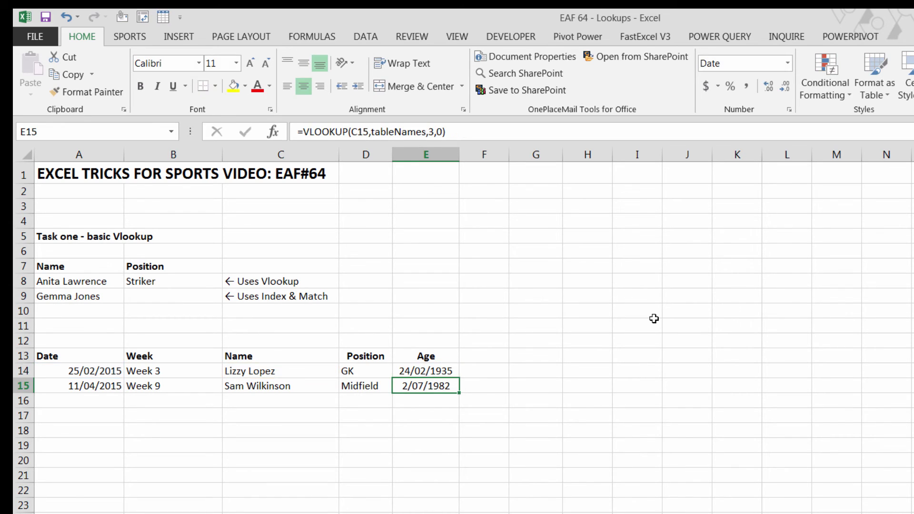
pyautogui.click(418, 371)
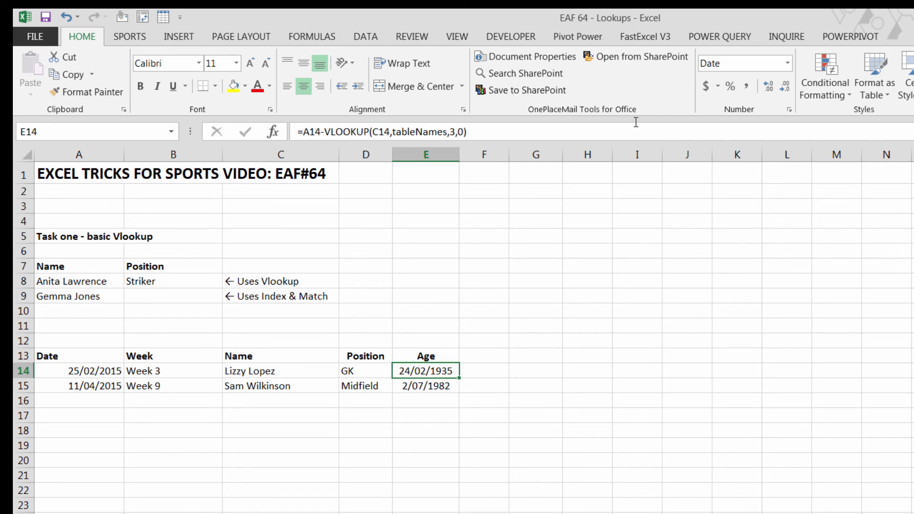
pyautogui.click(789, 66)
pyautogui.click(750, 115)
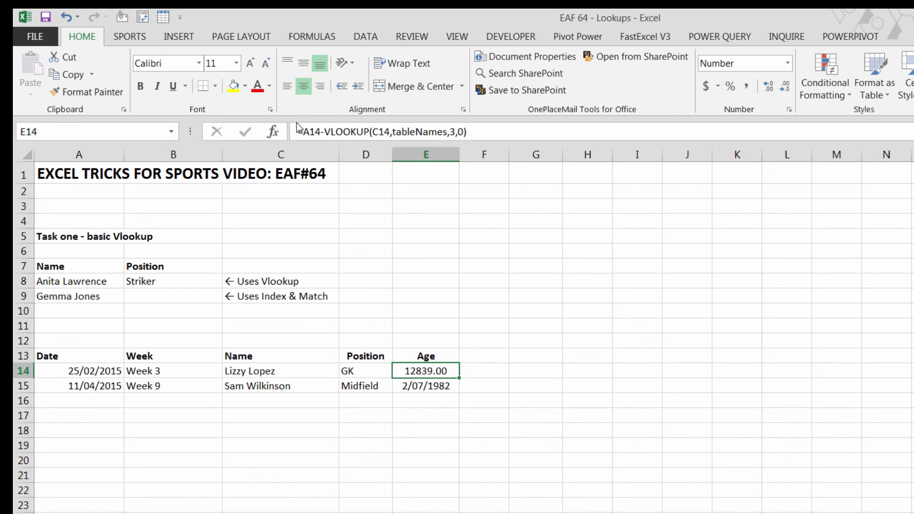
# Divide it as =(A14-VLOOKUP(C14,tableNames,3,0))/365 and copy to E15, giving 35.18 and 32.80.
pyautogui.click(308, 133)
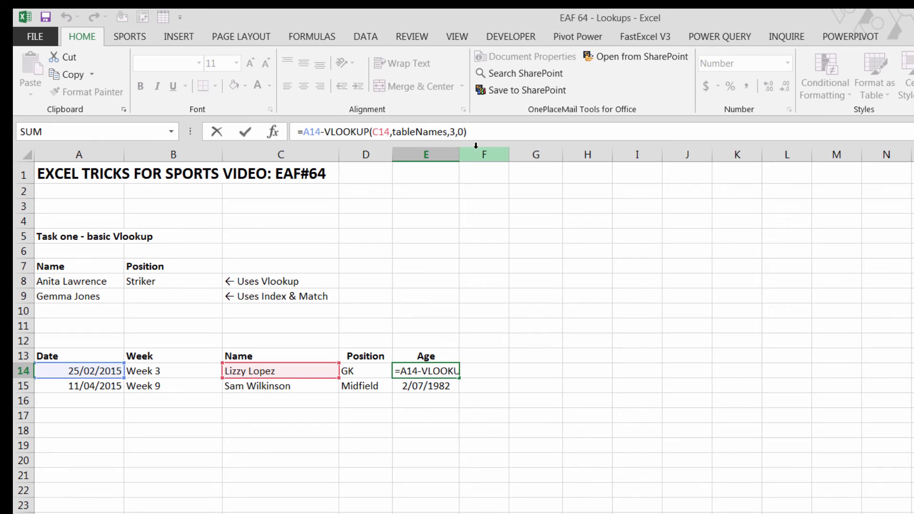
pyautogui.write('(')
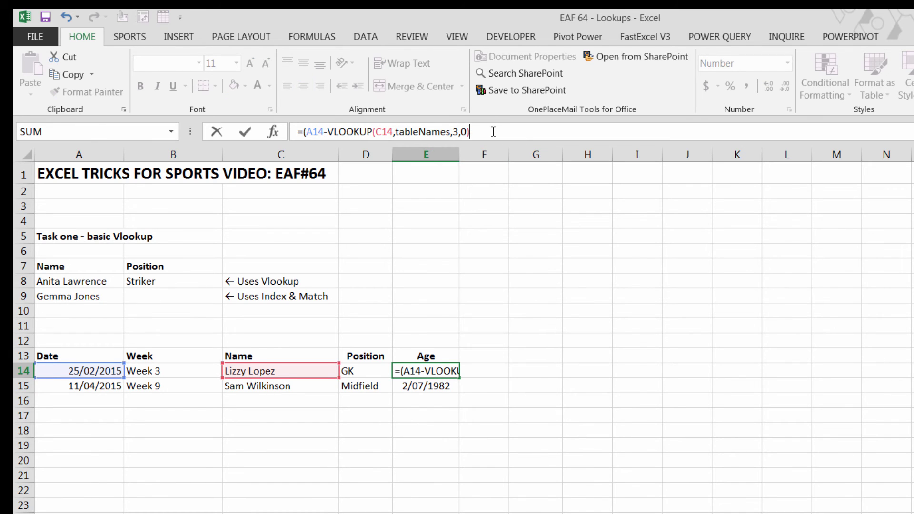
pyautogui.click(493, 131)
pyautogui.write(')/')
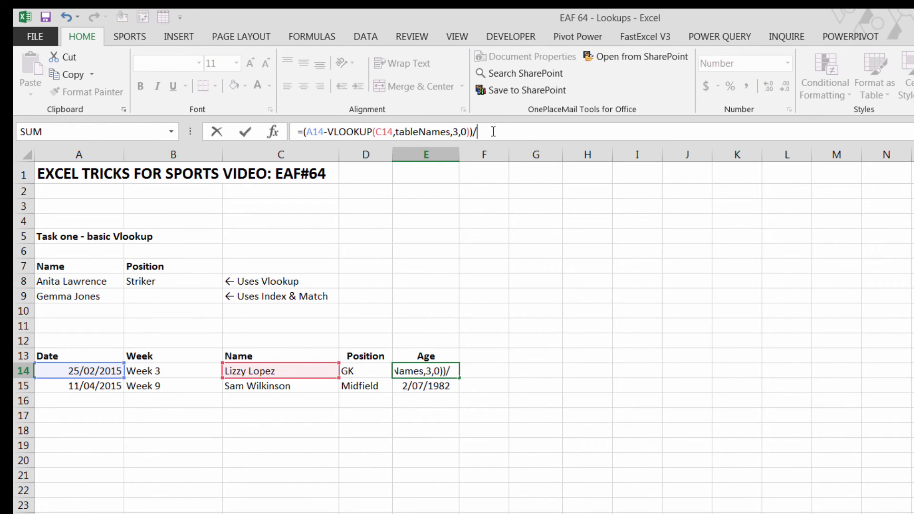
pyautogui.write('365')
pyautogui.press('Return')
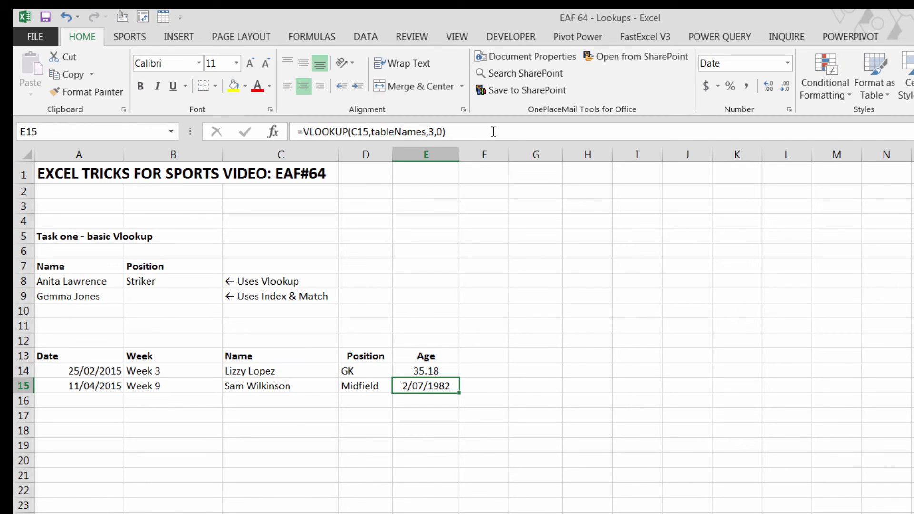
pyautogui.click(427, 371)
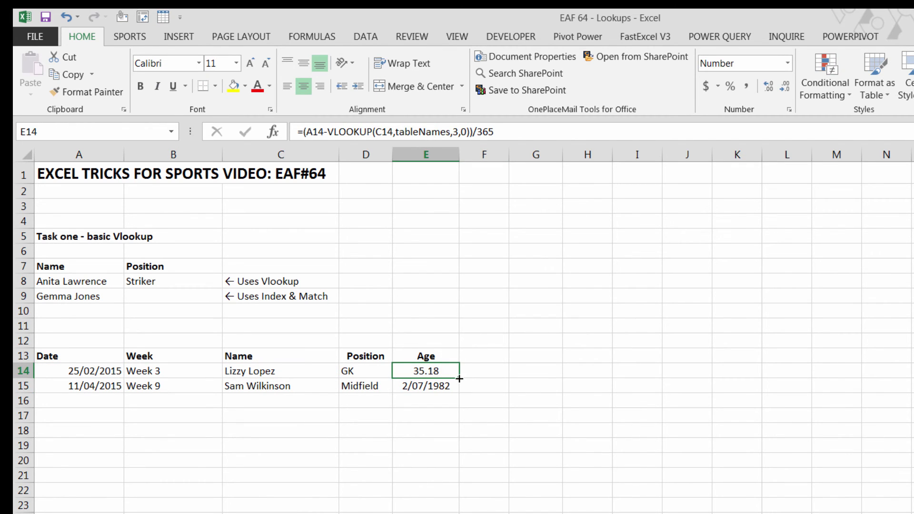
pyautogui.doubleClick(458, 387)
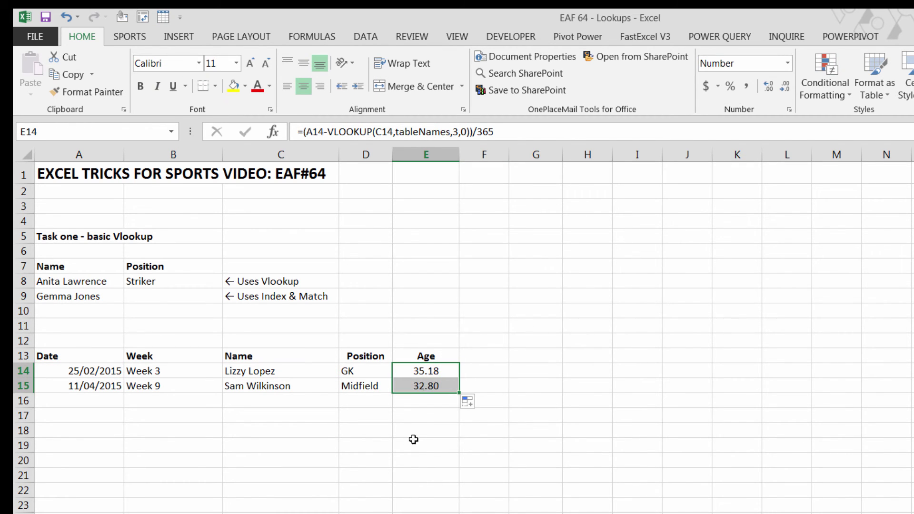
# Pick different players from the C15 and C14 name dropdowns.
pyautogui.click(77, 412)
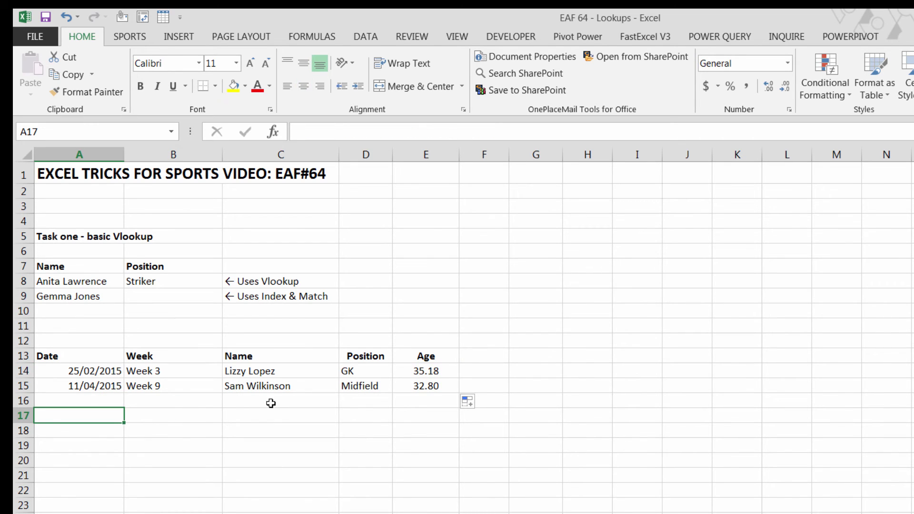
pyautogui.click(336, 390)
pyautogui.click(345, 386)
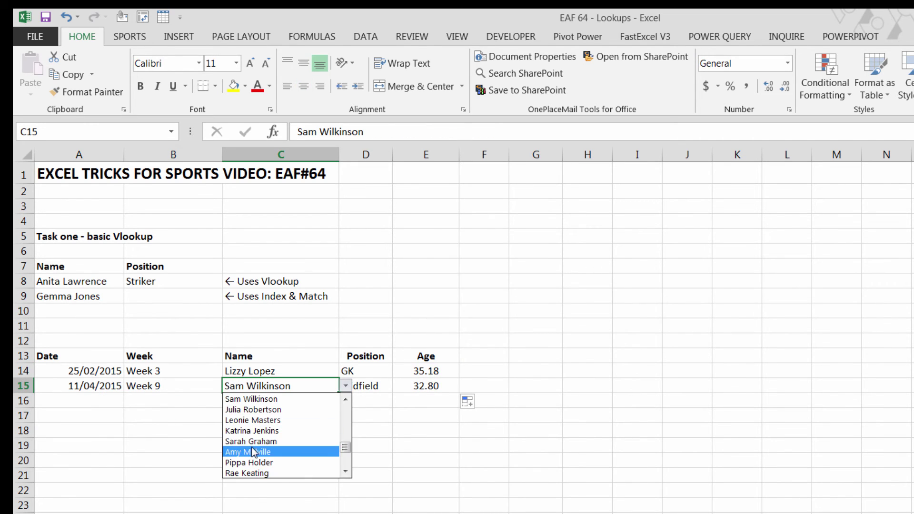
pyautogui.click(246, 454)
pyautogui.click(306, 371)
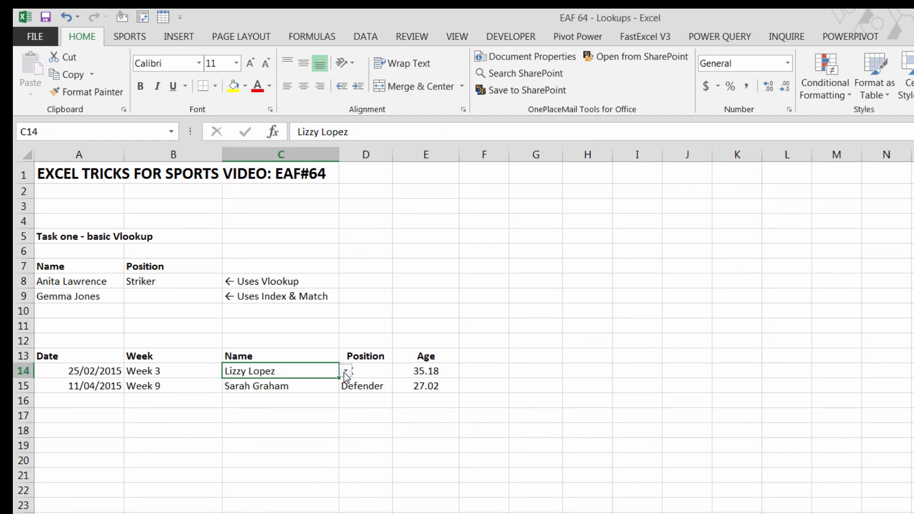
pyautogui.click(346, 371)
pyautogui.click(276, 437)
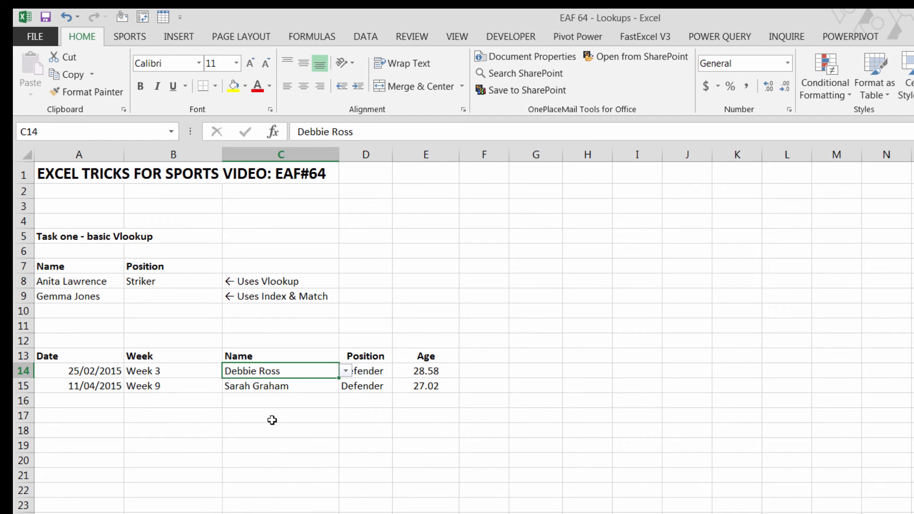
pyautogui.click(251, 435)
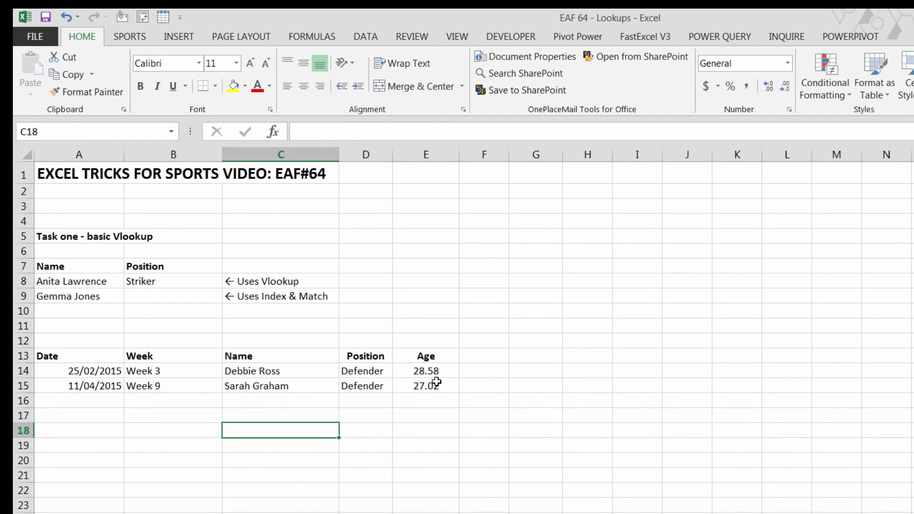
# Shade the lookup results D14:E15 and B14:B15 yellow.
pyautogui.moveTo(378, 371); pyautogui.dragTo(403, 383)
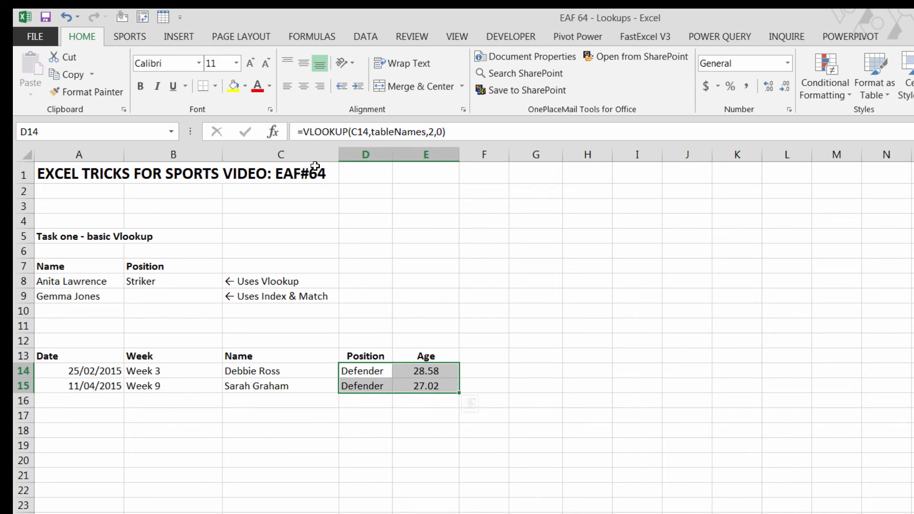
pyautogui.click(223, 88)
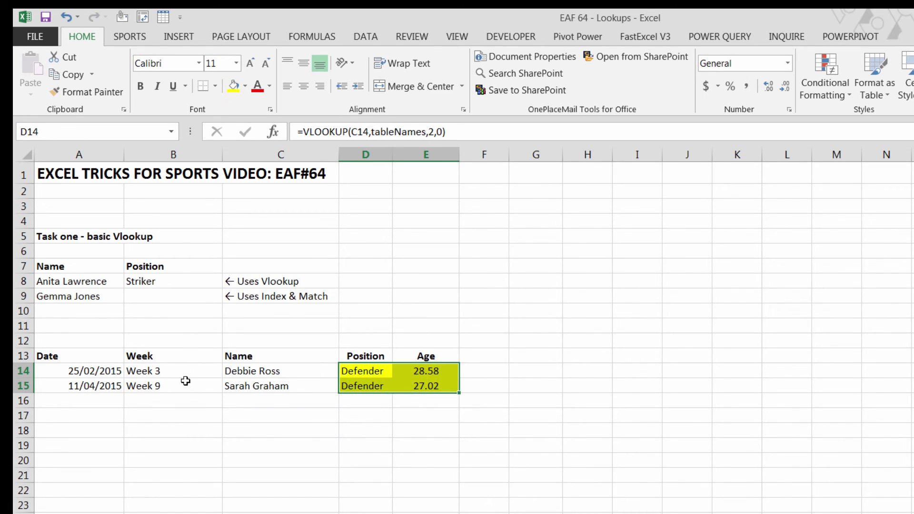
pyautogui.moveTo(179, 374); pyautogui.dragTo(188, 384)
pyautogui.click(232, 87)
pyautogui.click(68, 433)
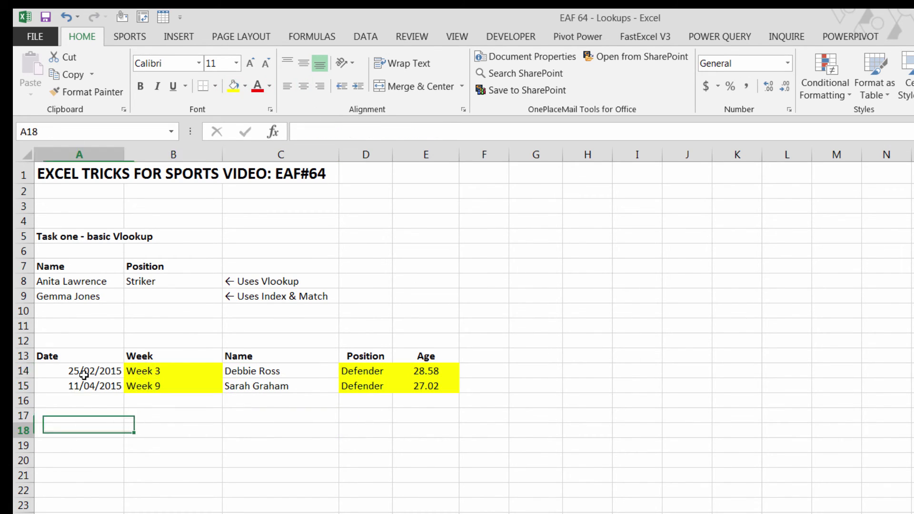
# Change the second match date in A15 to 11/06/2015, giving Week 18 and age 27.18.
pyautogui.click(86, 383)
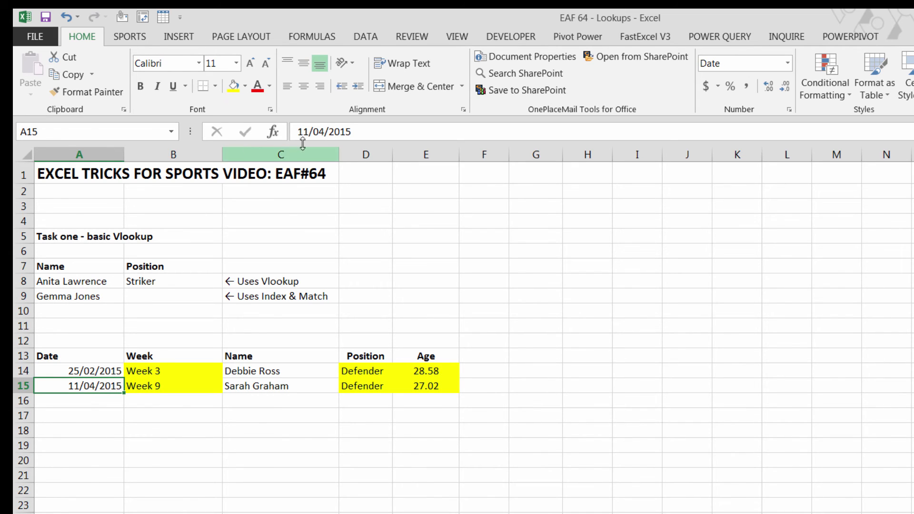
pyautogui.click(324, 134)
pyautogui.press('BackSpace')
pyautogui.write('6')
pyautogui.press('Return')
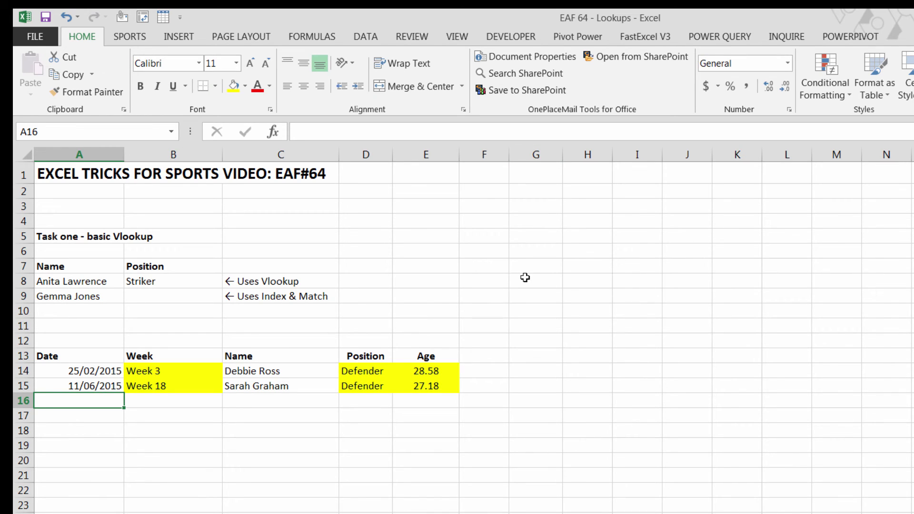
pyautogui.click(158, 282)
# Fill the Striker result in B8 yellow, then select B9.
pyautogui.click(229, 89)
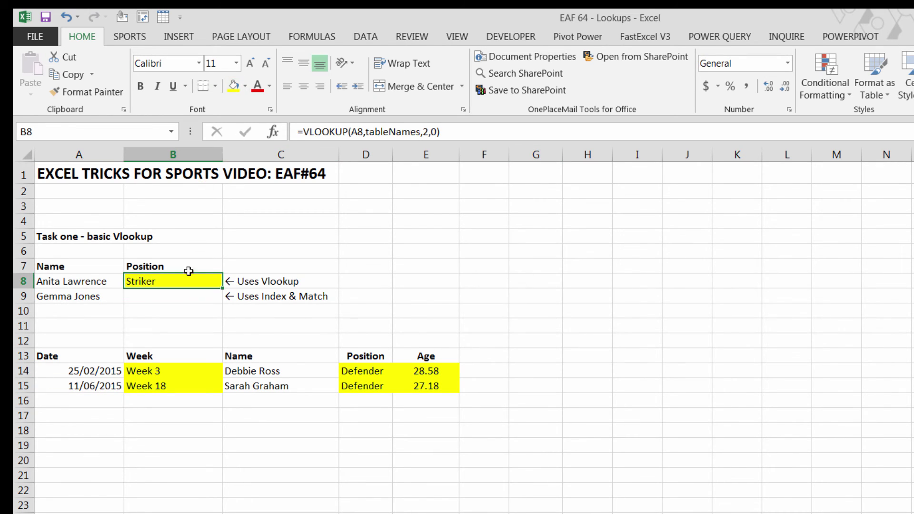
pyautogui.click(177, 295)
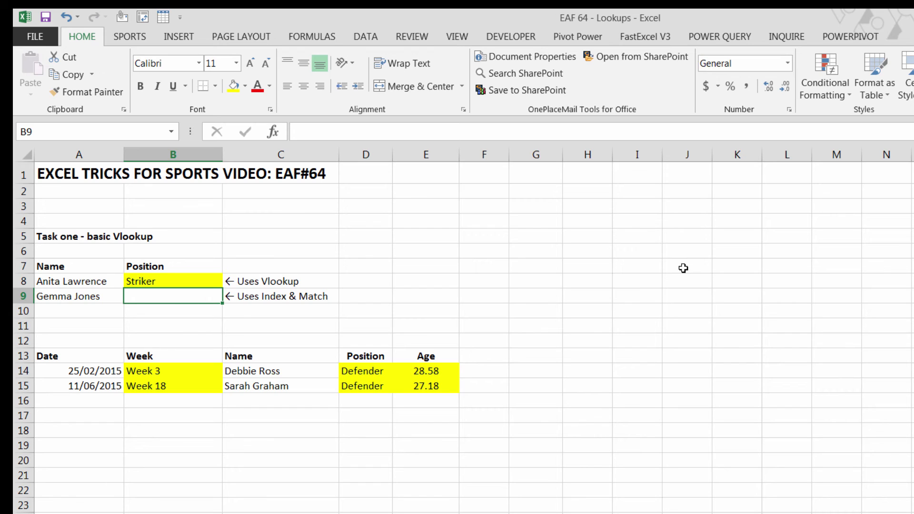
pyautogui.click(417, 299)
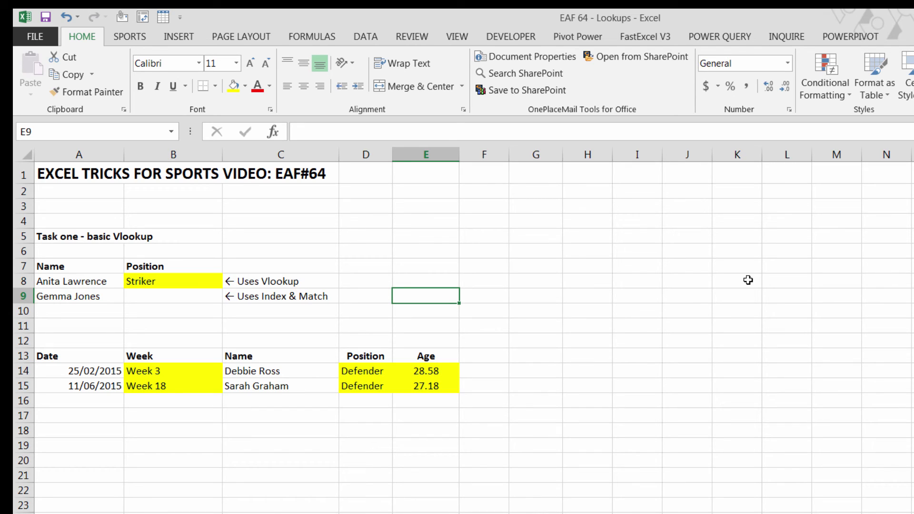
pyautogui.click(183, 296)
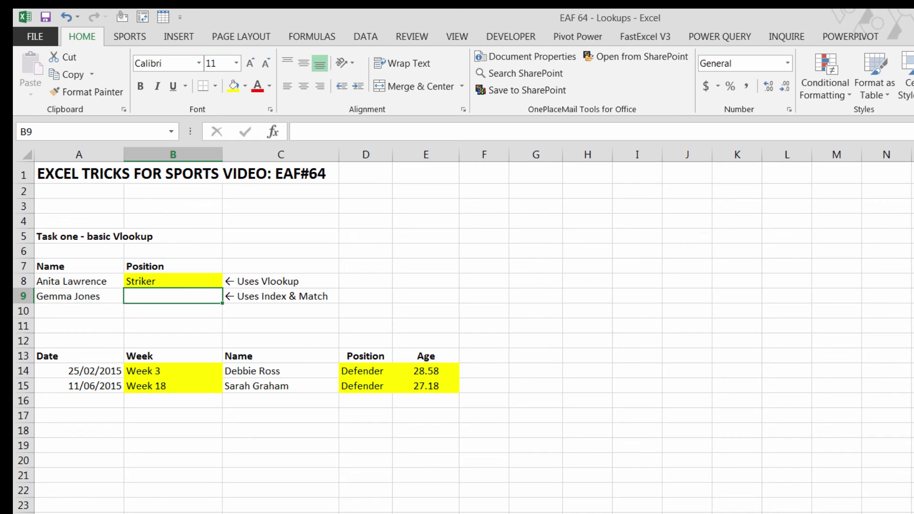
# Begin an INDEX formula in B9 with tableNames as the return range.
pyautogui.write('=')
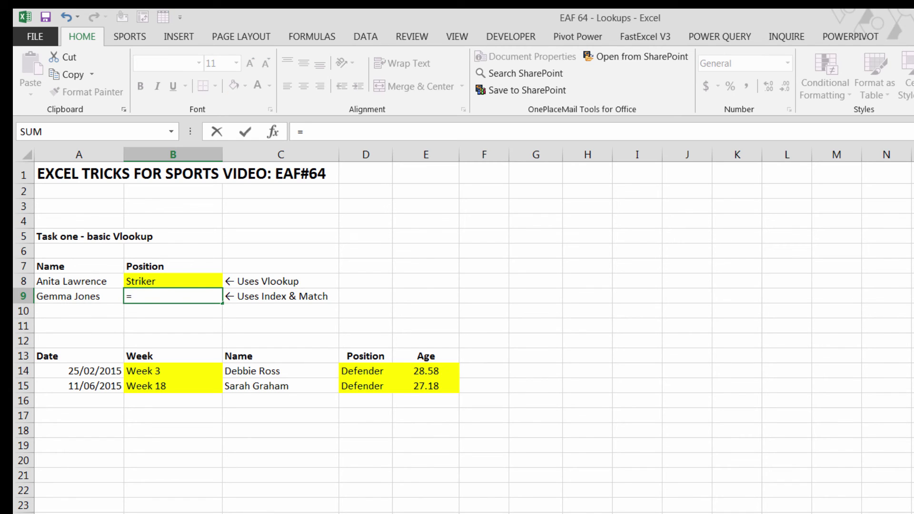
pyautogui.write('index(')
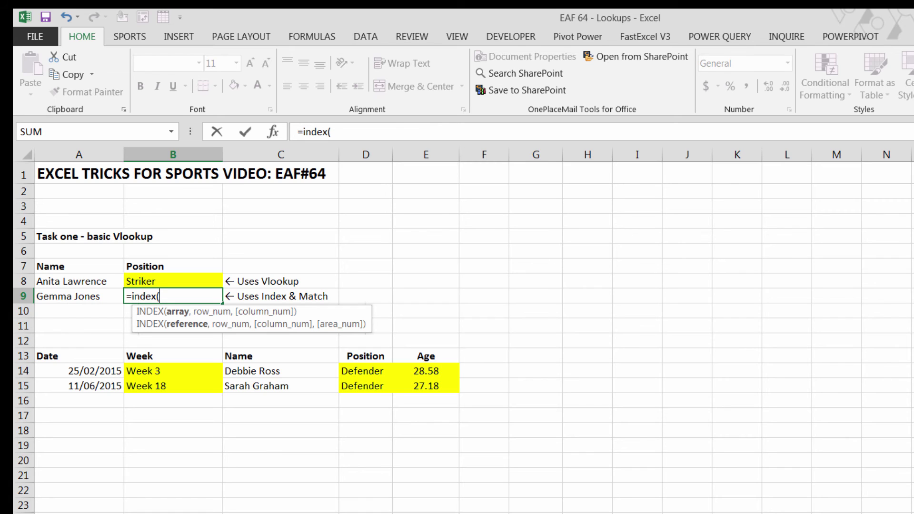
pyautogui.write('tab')
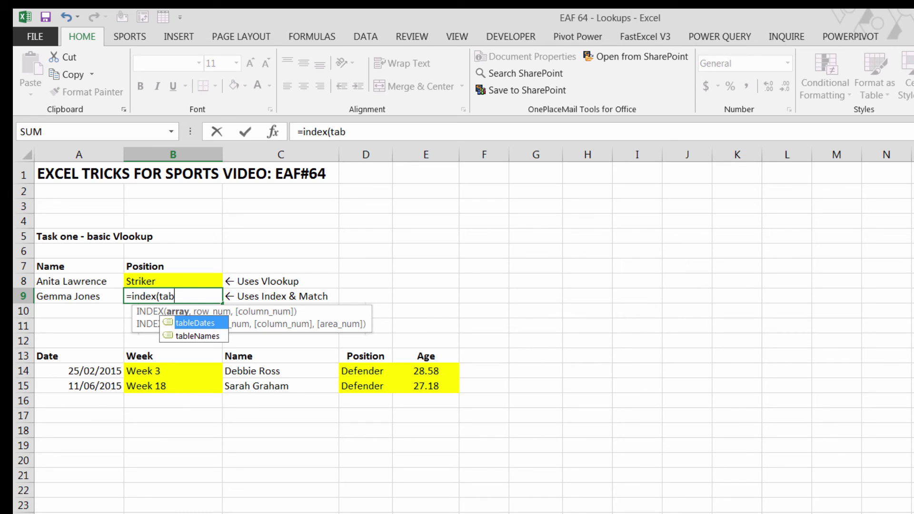
pyautogui.press('Down')
pyautogui.press('Tab')
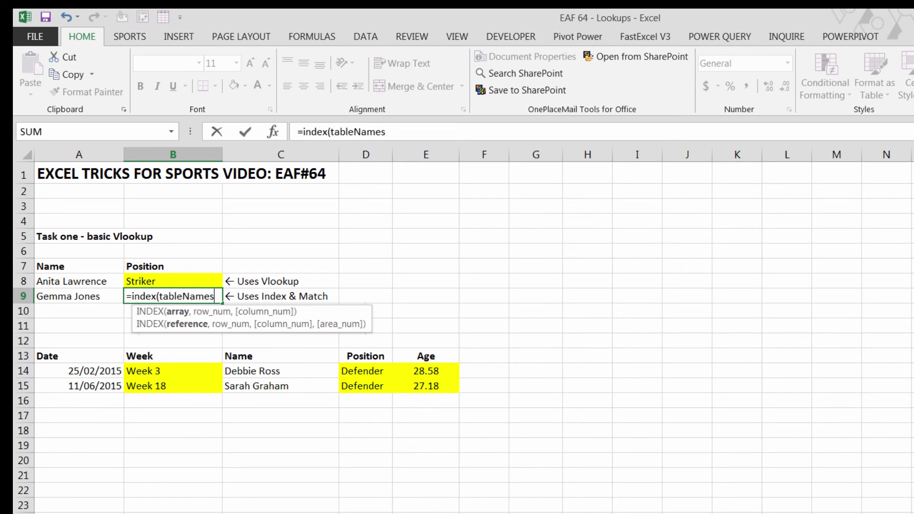
pyautogui.write(',')
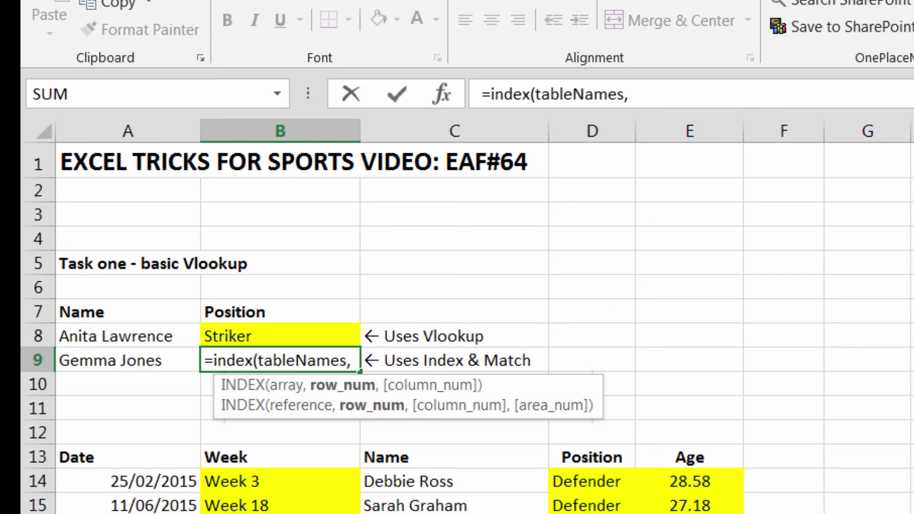
# Complete it with MATCH(A9,listNames,0) and column 2, returning Midfield.
pyautogui.write('match')
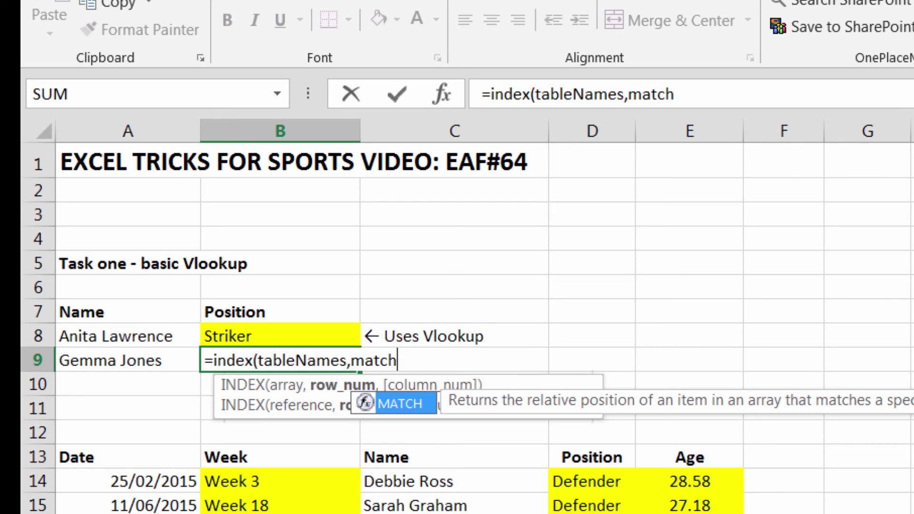
pyautogui.write('(')
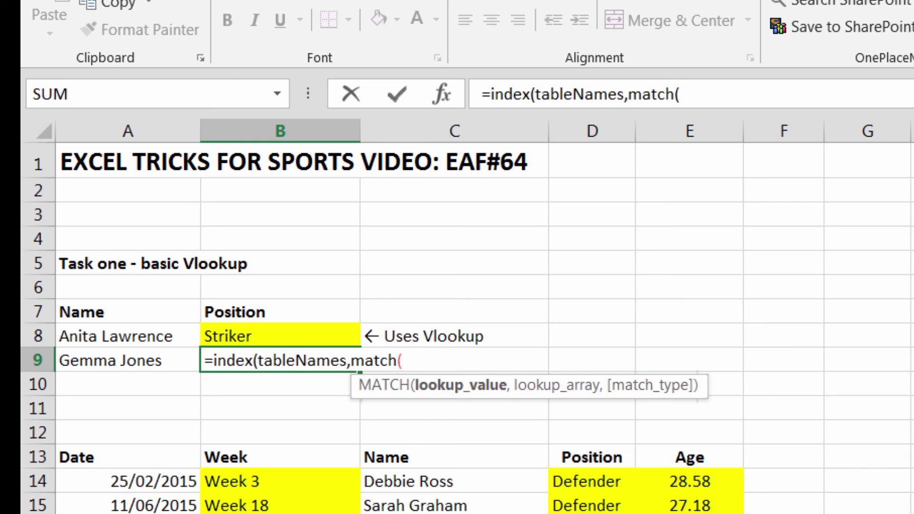
pyautogui.click(93, 361)
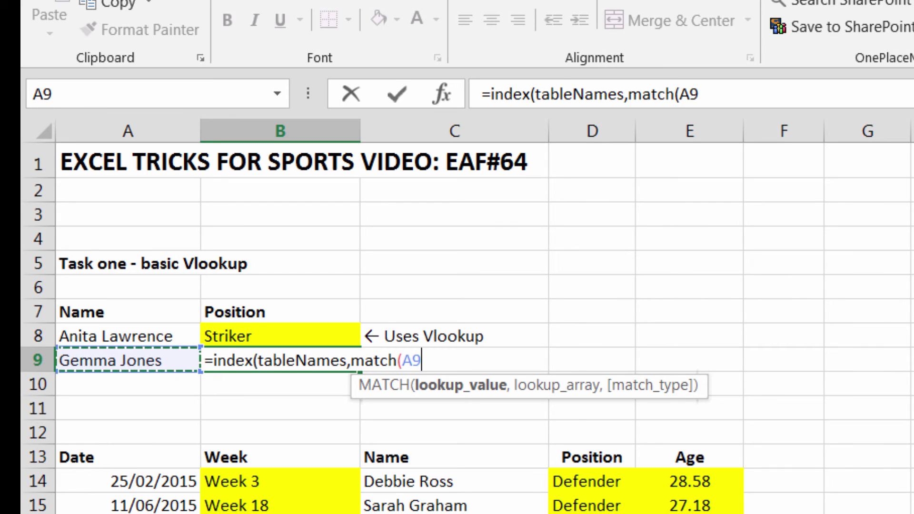
pyautogui.write(',')
pyautogui.write('list')
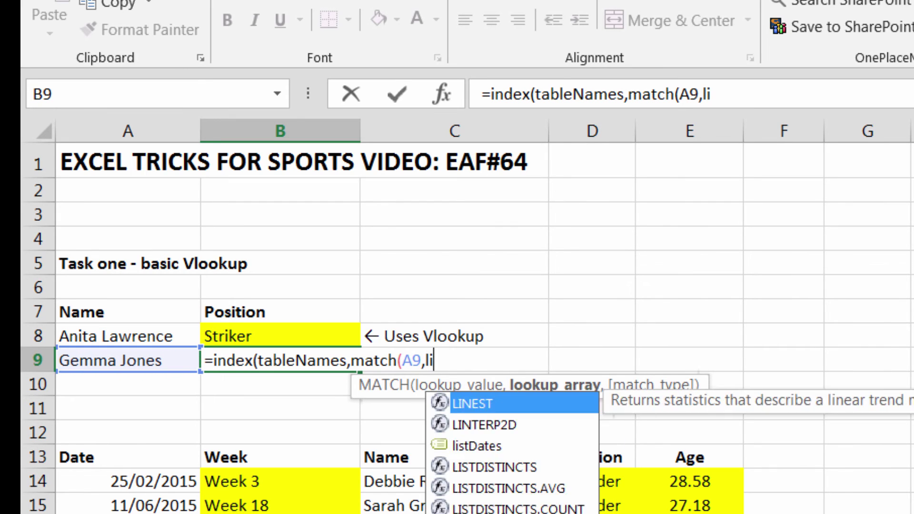
pyautogui.press('Down')
pyautogui.press('Down')
pyautogui.press('Down')
pyautogui.press('Down')
pyautogui.press('Down')
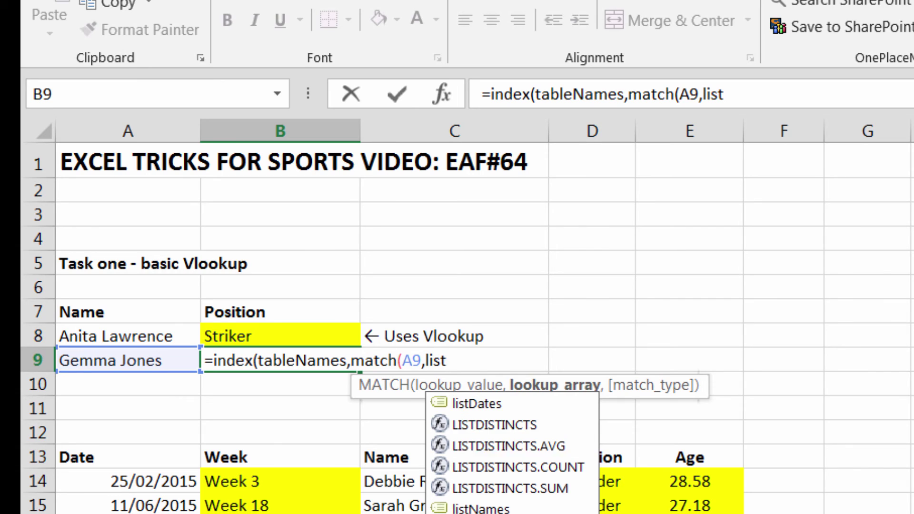
pyautogui.press('Tab')
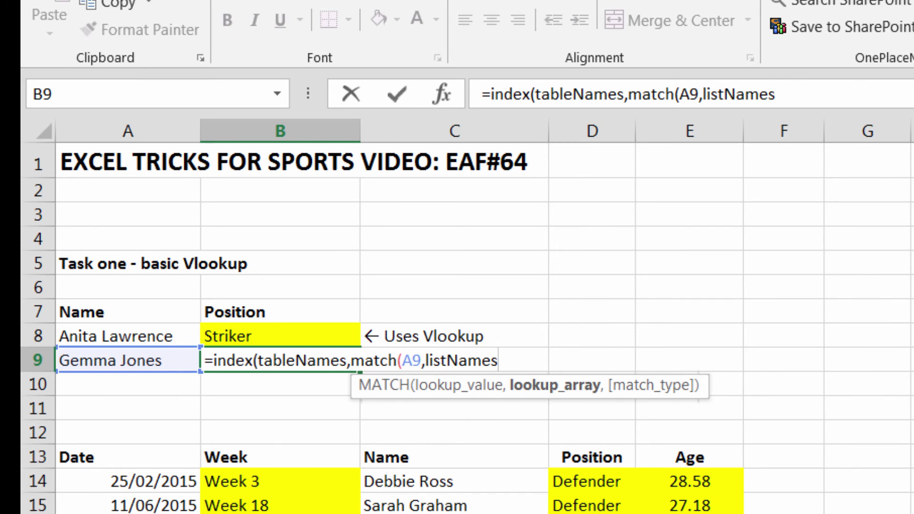
pyautogui.write(',0')
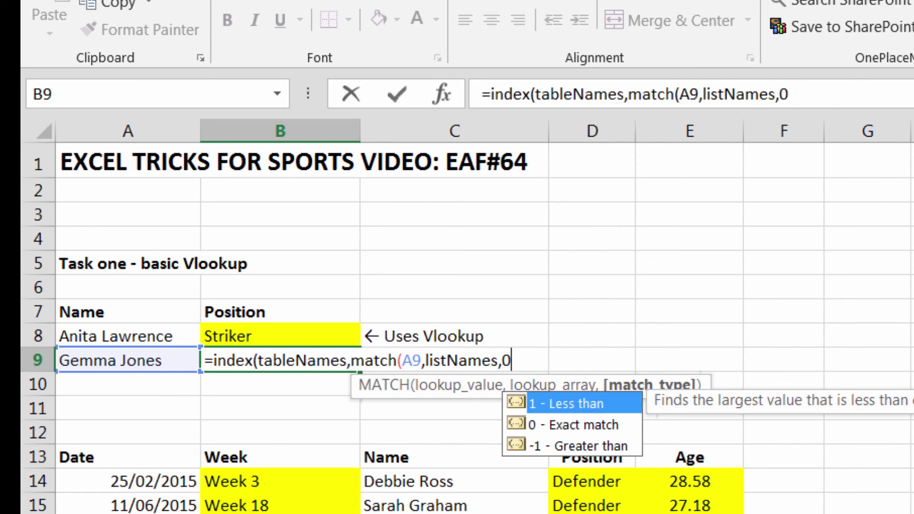
pyautogui.write(')')
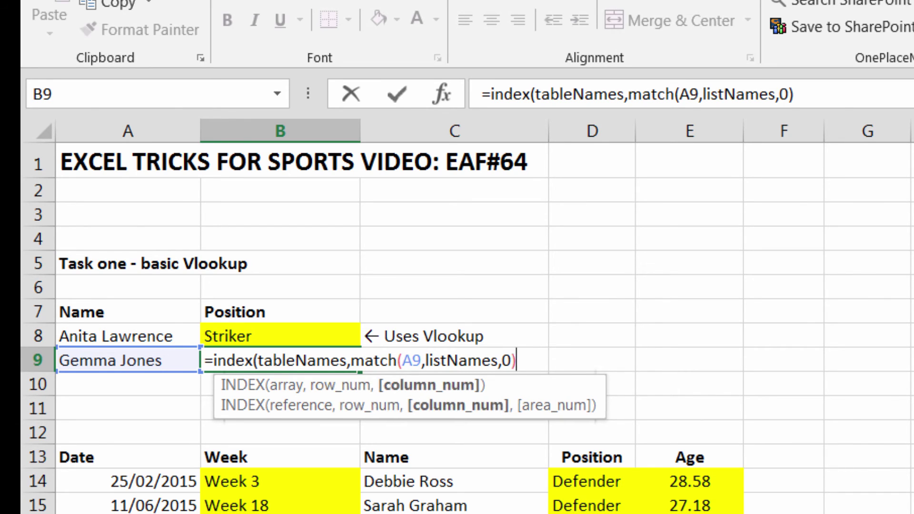
pyautogui.write(',2)')
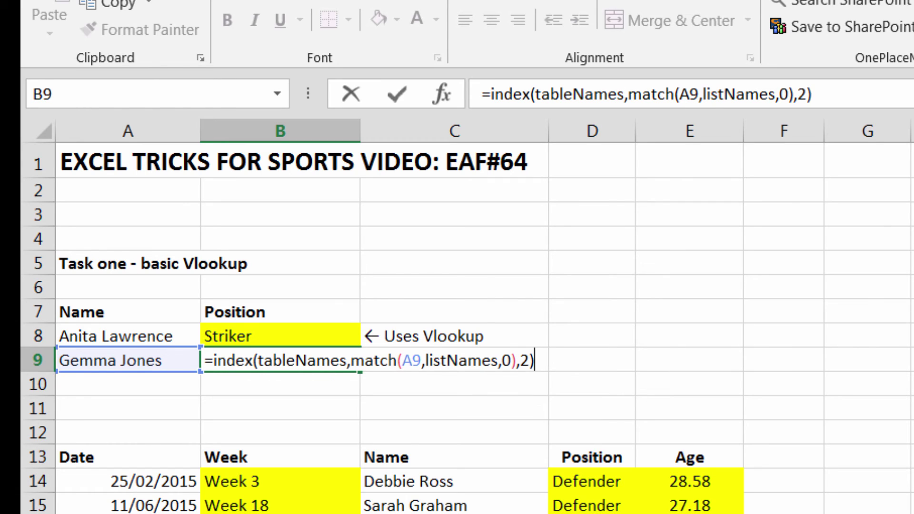
pyautogui.press('Return')
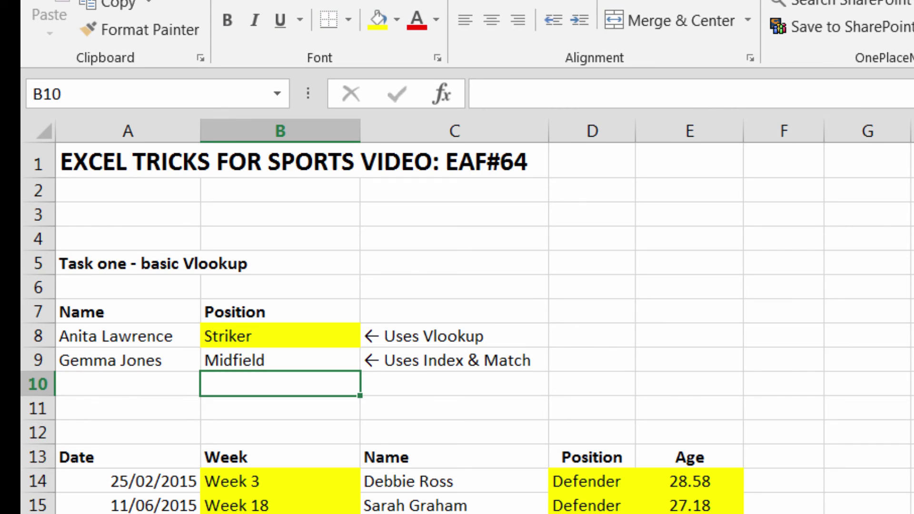
# Shade the Midfield result in B9 yellow.
pyautogui.click(271, 358)
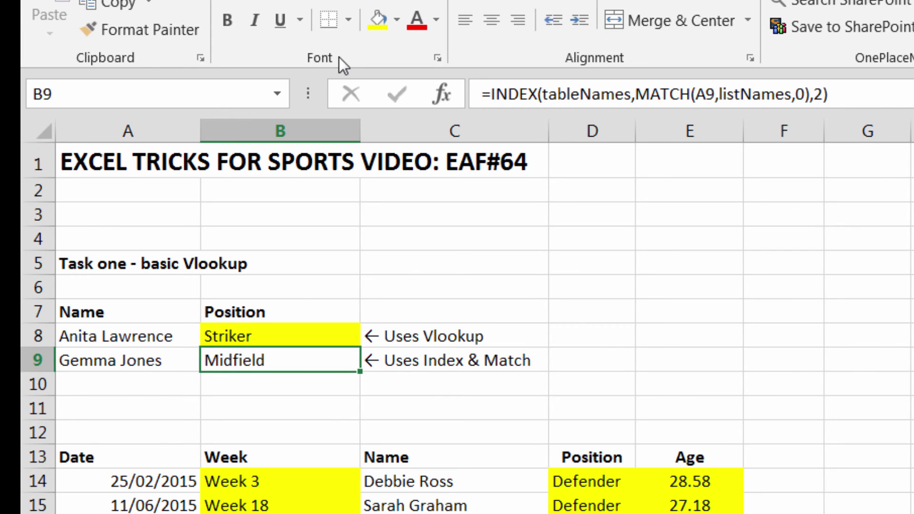
pyautogui.click(377, 26)
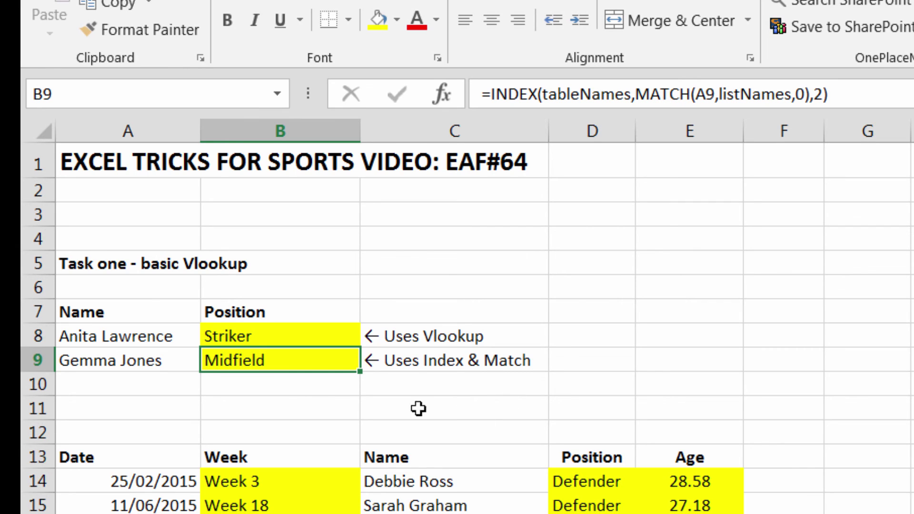
pyautogui.click(285, 404)
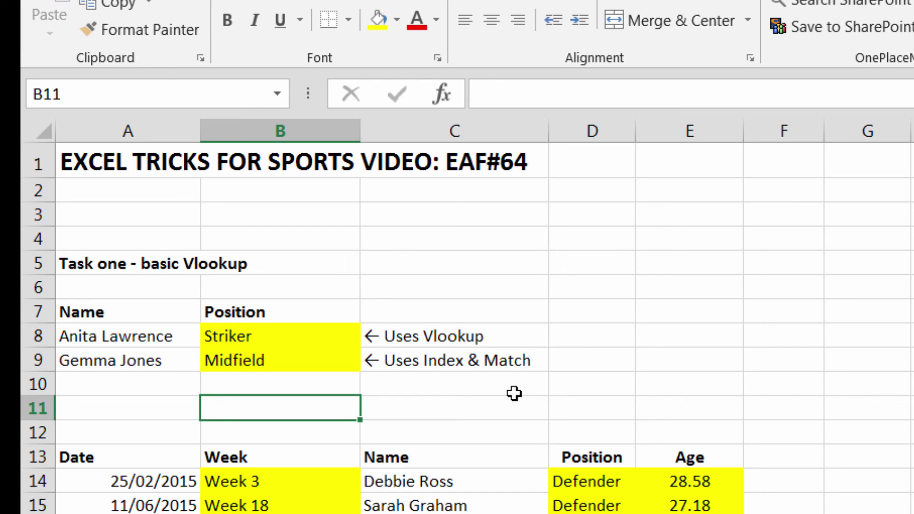
# Type 'Lists (on another sheet)' and 'Named ranges' into D4 and D5.
pyautogui.click(611, 235)
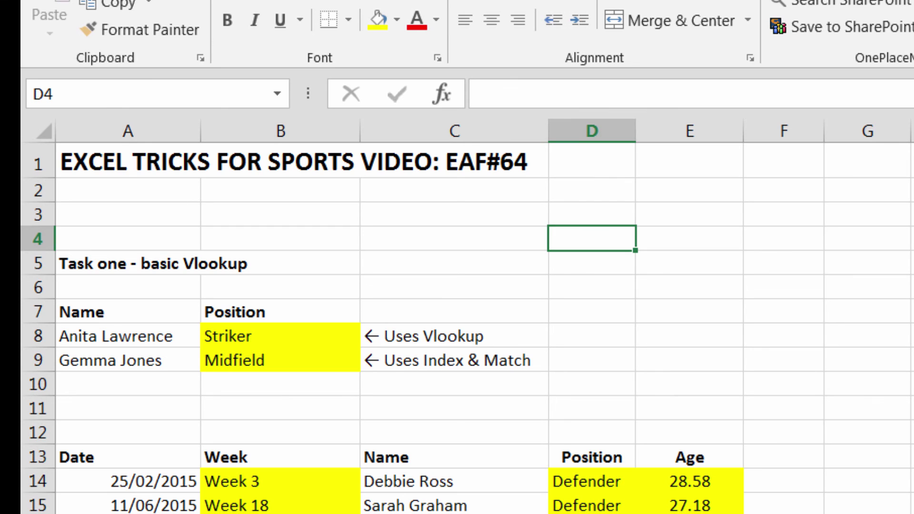
pyautogui.write('Lists')
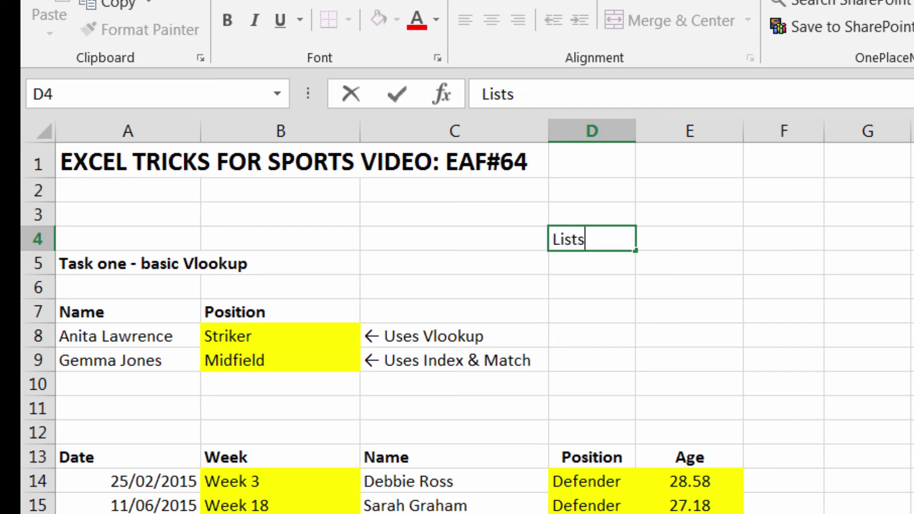
pyautogui.write(' (on another')
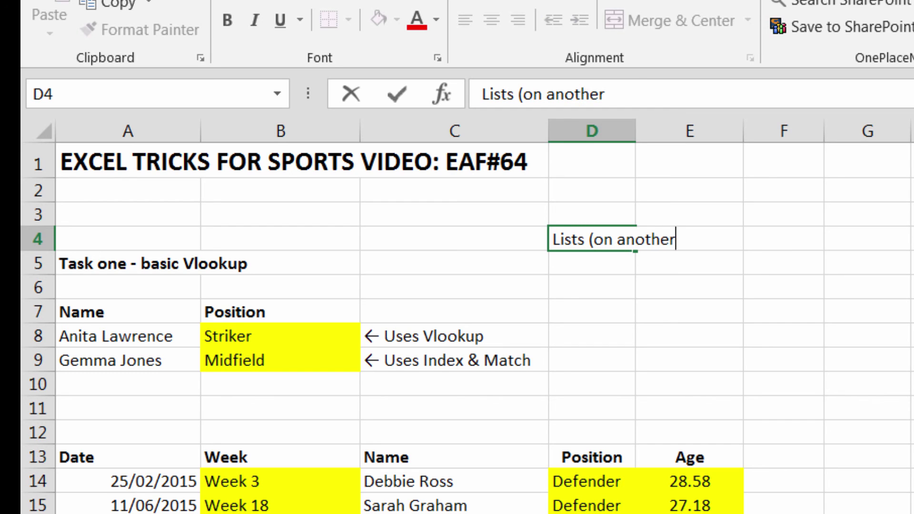
pyautogui.write(' sheet)')
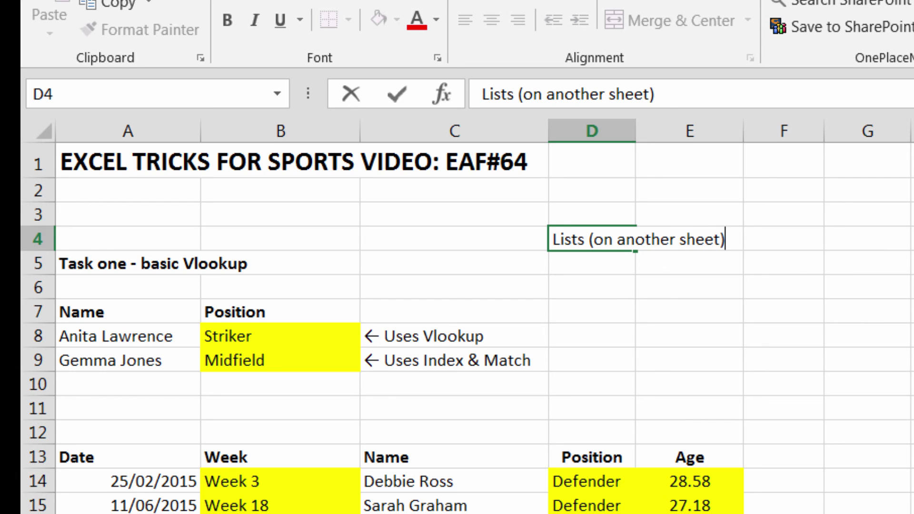
pyautogui.press('Return')
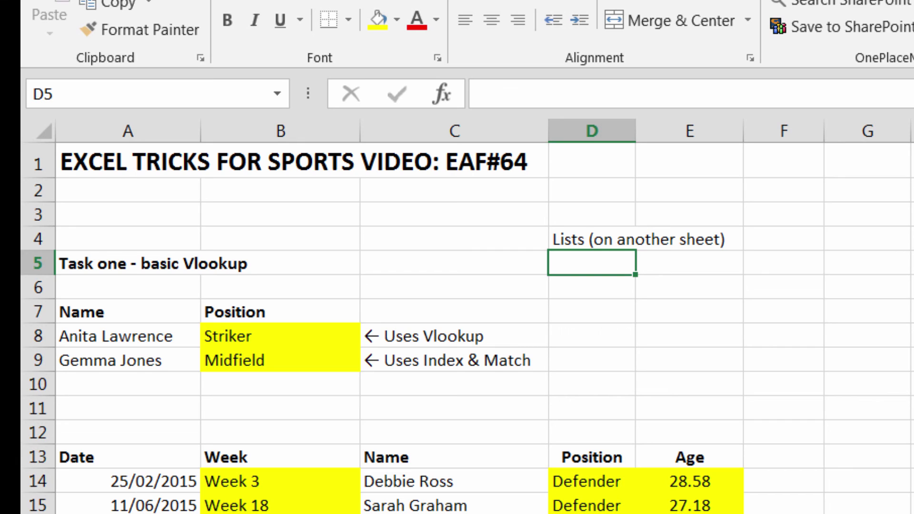
pyautogui.write('Named ran')
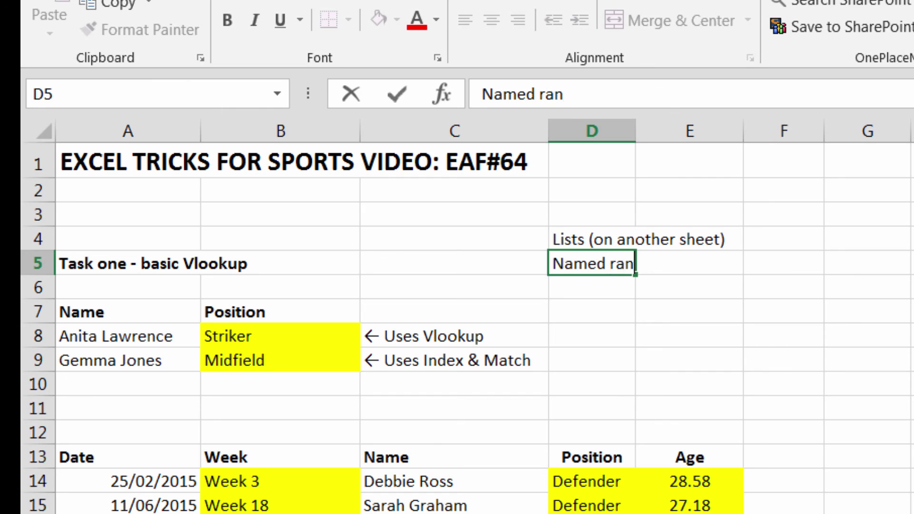
pyautogui.write('ges')
pyautogui.press('Return')
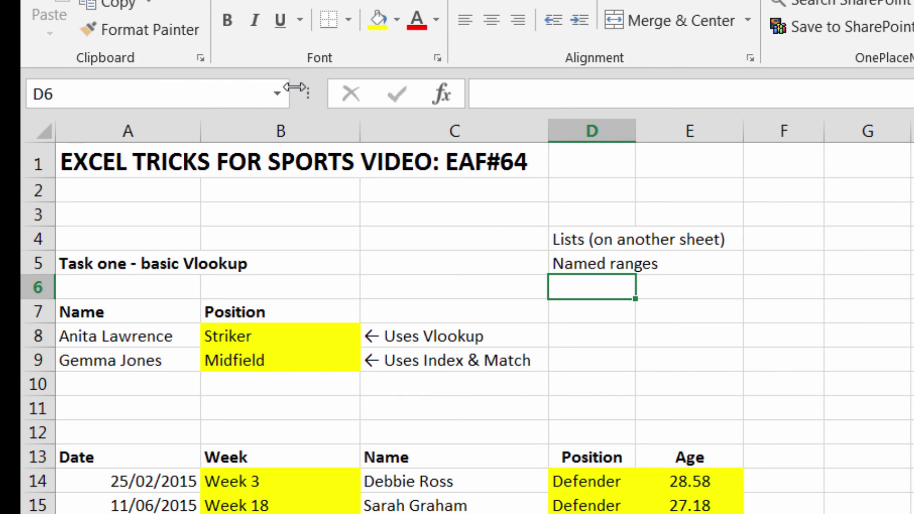
# Check the workbook's named ranges, then type 'Vlookup formula' into D6.
pyautogui.click(275, 94)
pyautogui.click(277, 92)
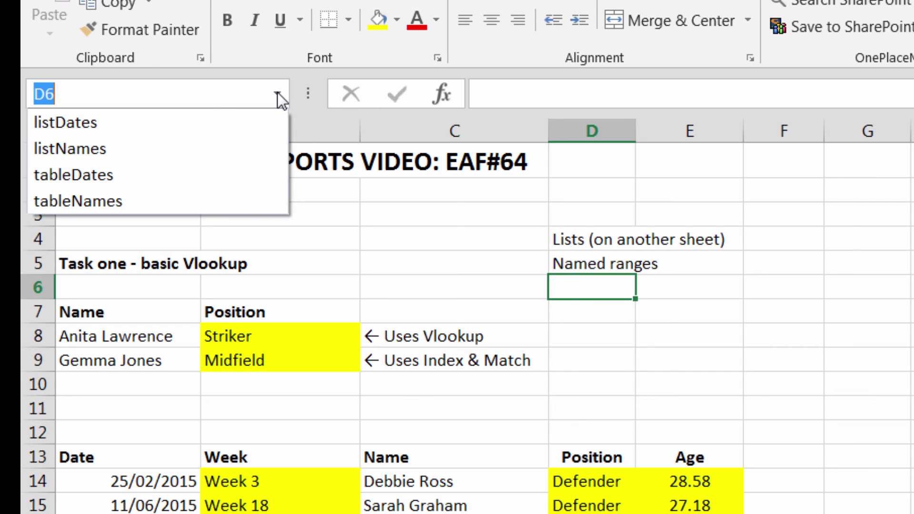
pyautogui.click(277, 93)
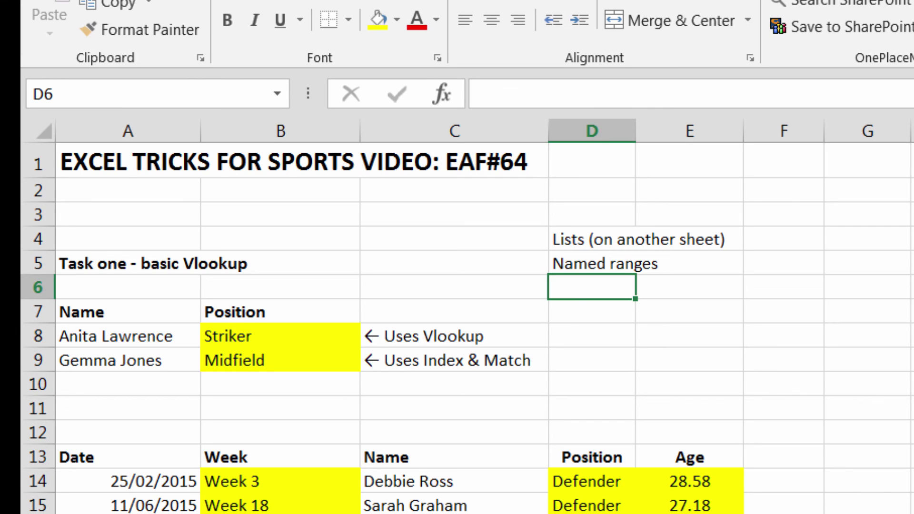
pyautogui.write('Vlookup')
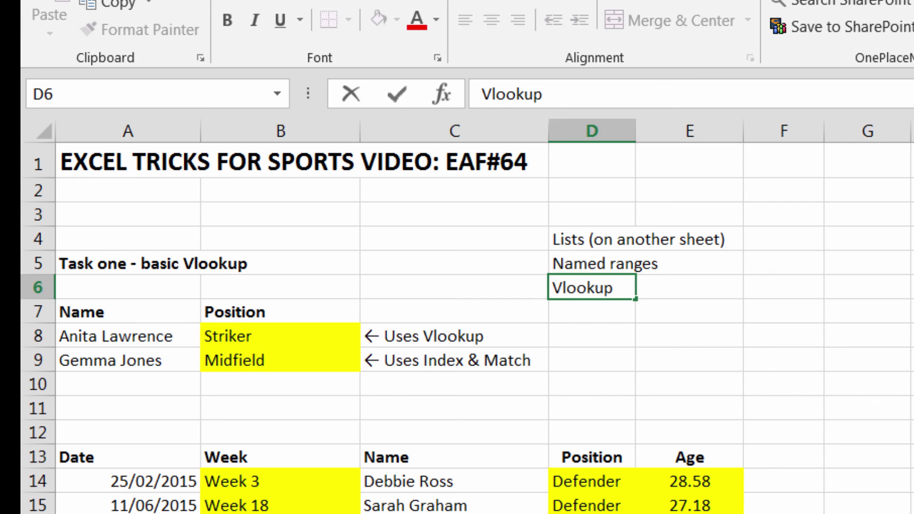
pyautogui.write(' fiormula')
pyautogui.press('BackSpace')
pyautogui.press('BackSpace')
pyautogui.press('BackSpace')
pyautogui.press('BackSpace')
pyautogui.press('BackSpace')
pyautogui.press('BackSpace')
pyautogui.press('BackSpace')
pyautogui.write('ormula')
pyautogui.press('Return')
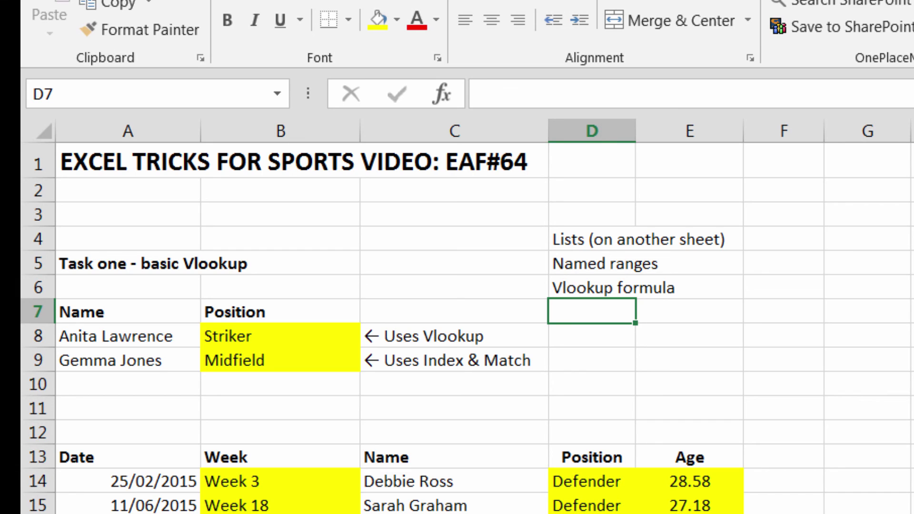
# Give the D4:E6 recap notes an outside border and an orange fill.
pyautogui.moveTo(585, 237); pyautogui.dragTo(690, 291)
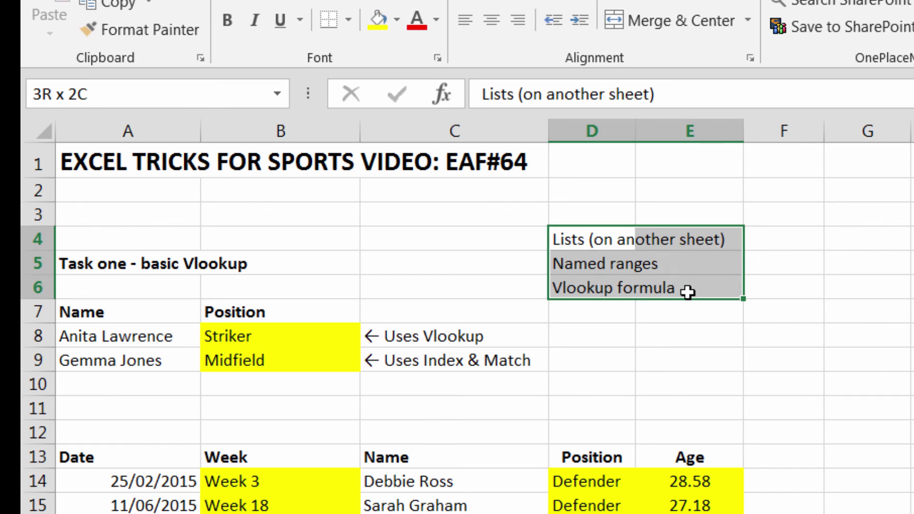
pyautogui.click(354, 25)
pyautogui.click(355, 260)
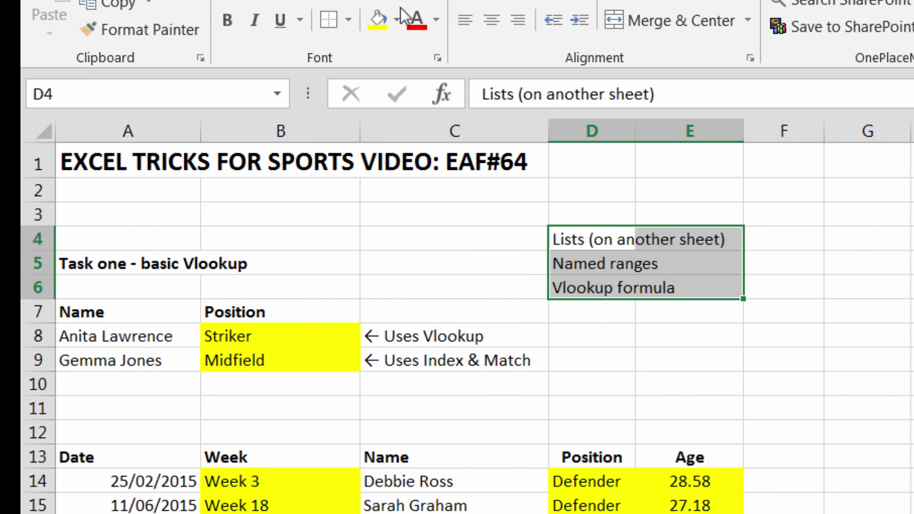
pyautogui.click(397, 20)
pyautogui.click(416, 208)
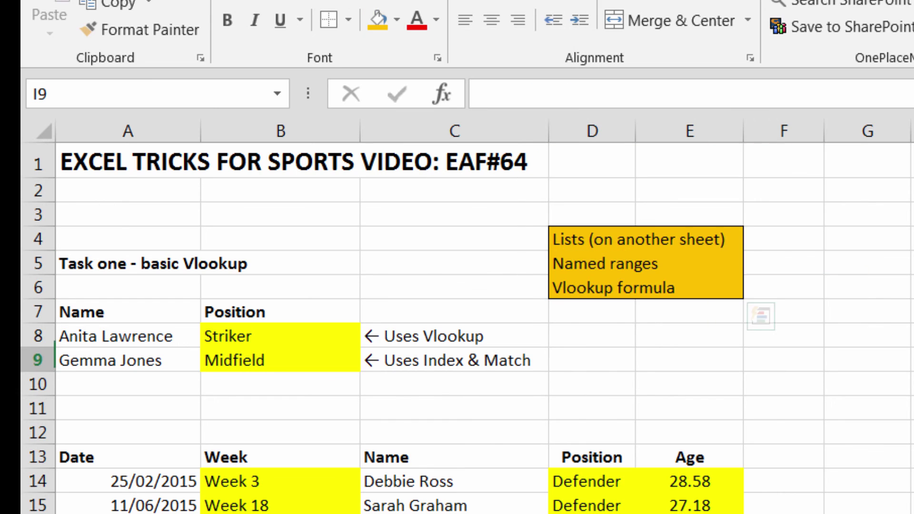